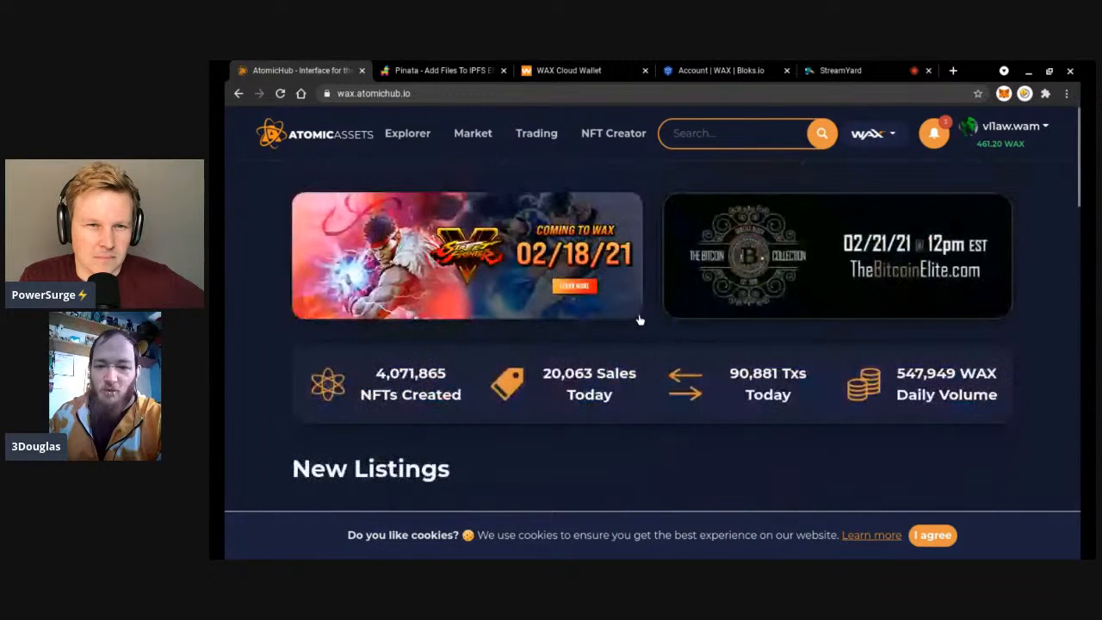
# Open AtomicHub's NFT Creator page and reload it when it stays on the spinner.
pyautogui.click(628, 138)
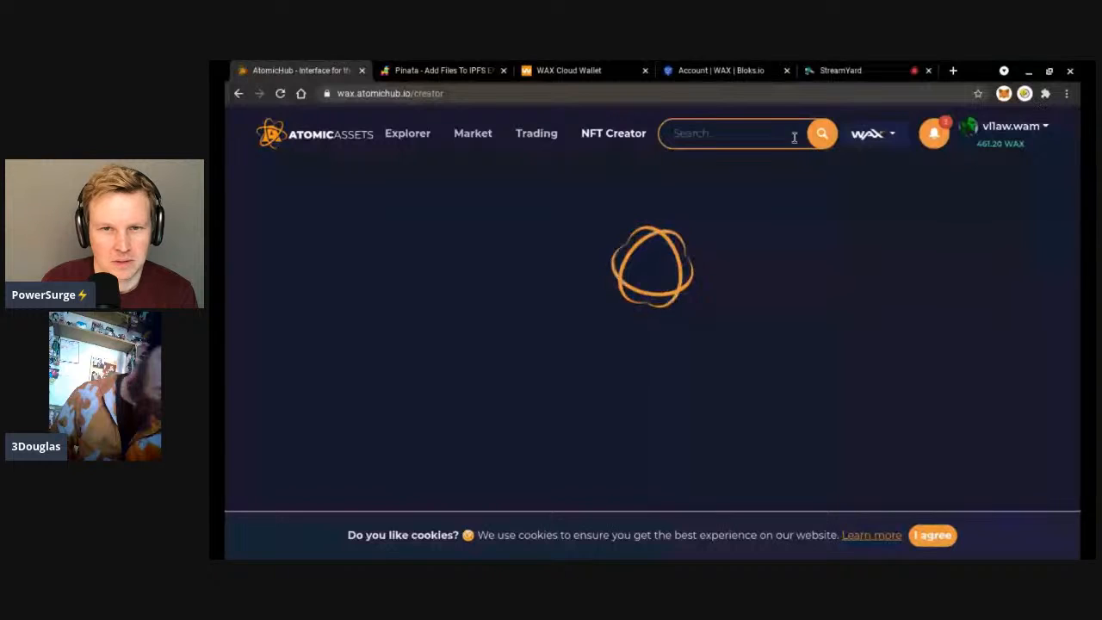
pyautogui.click(280, 92)
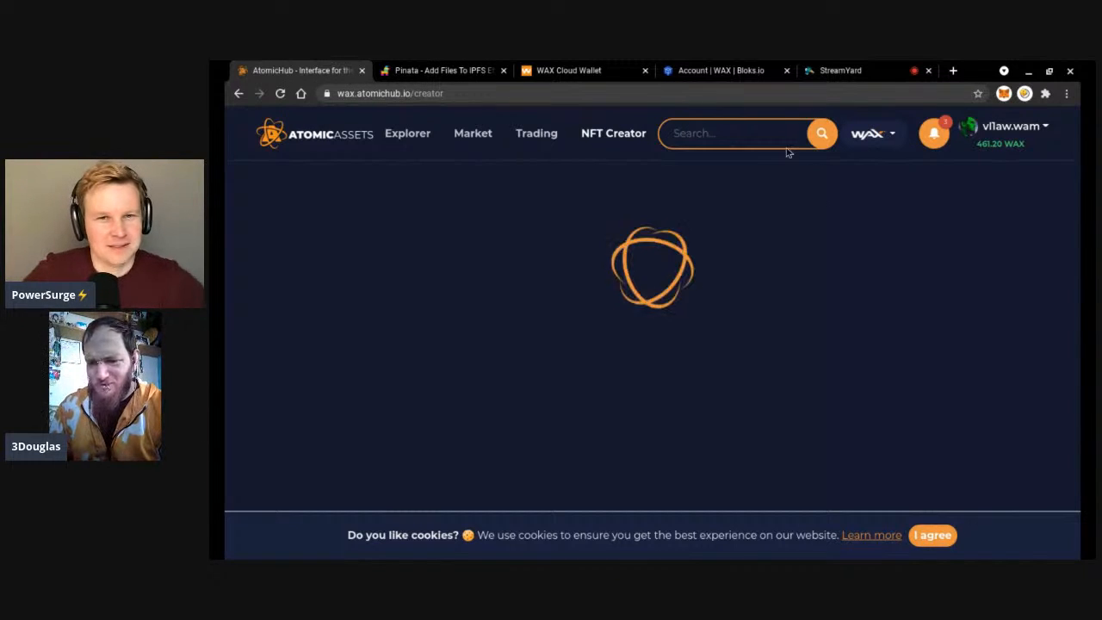
pyautogui.click(755, 96)
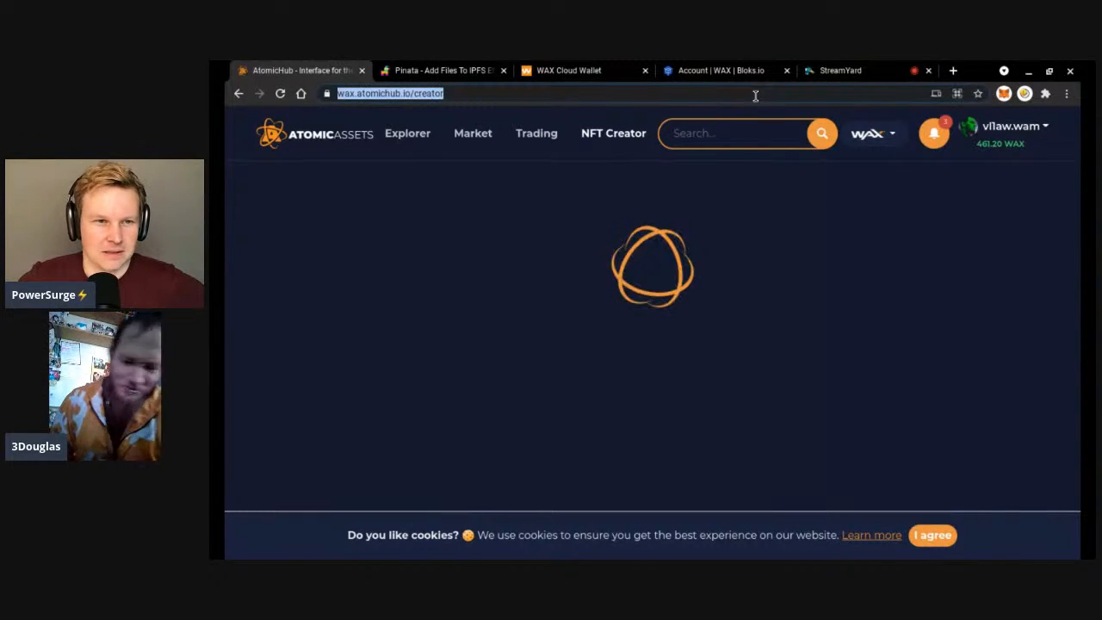
# Navigate to wax.atomichub.io/market, then switch to the WAX Cloud Wallet dashboard.
pyautogui.write('wa')
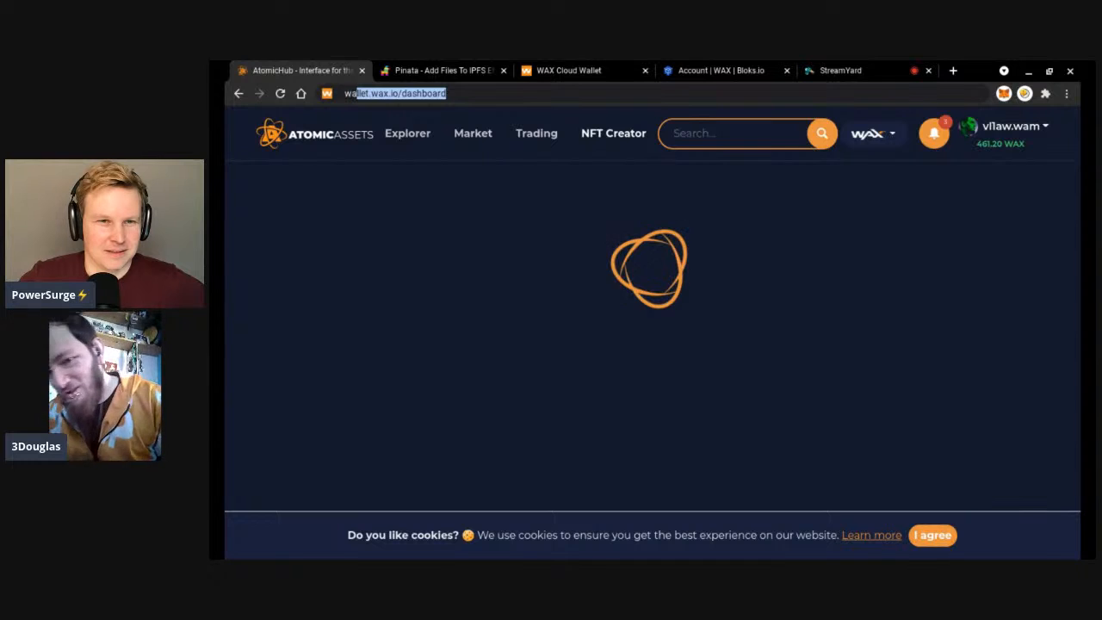
pyautogui.write('x.atomic')
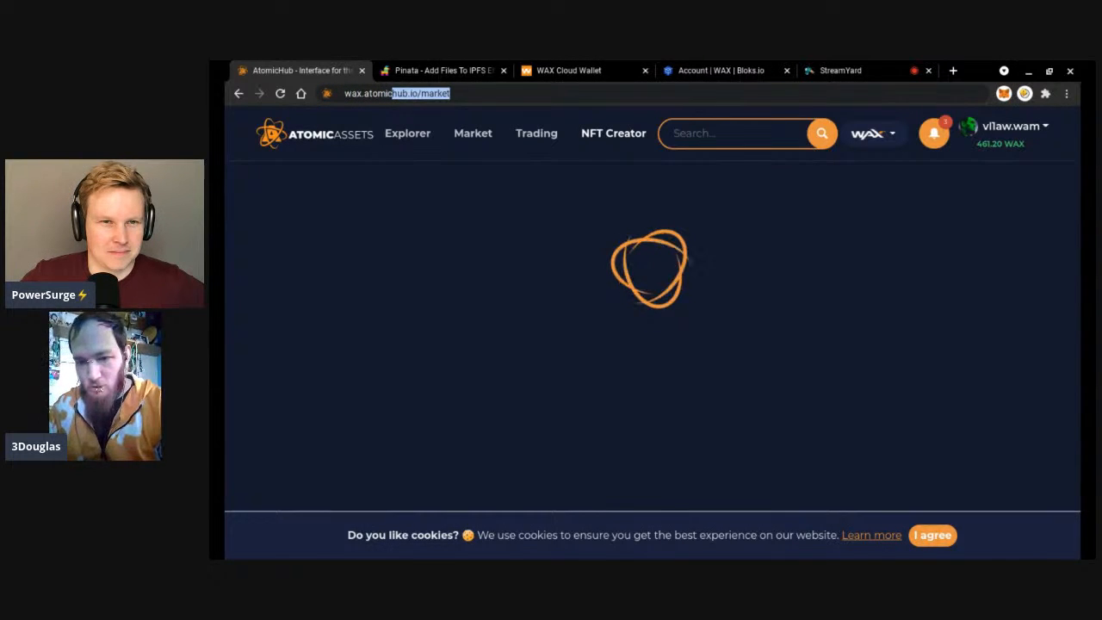
pyautogui.press('Return')
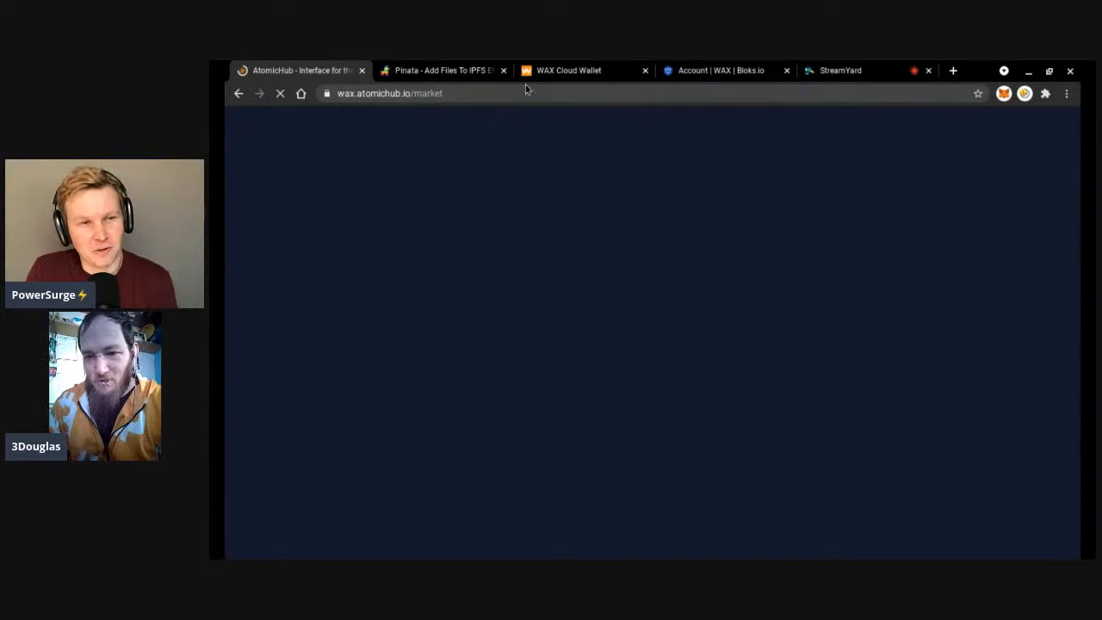
pyautogui.click(584, 69)
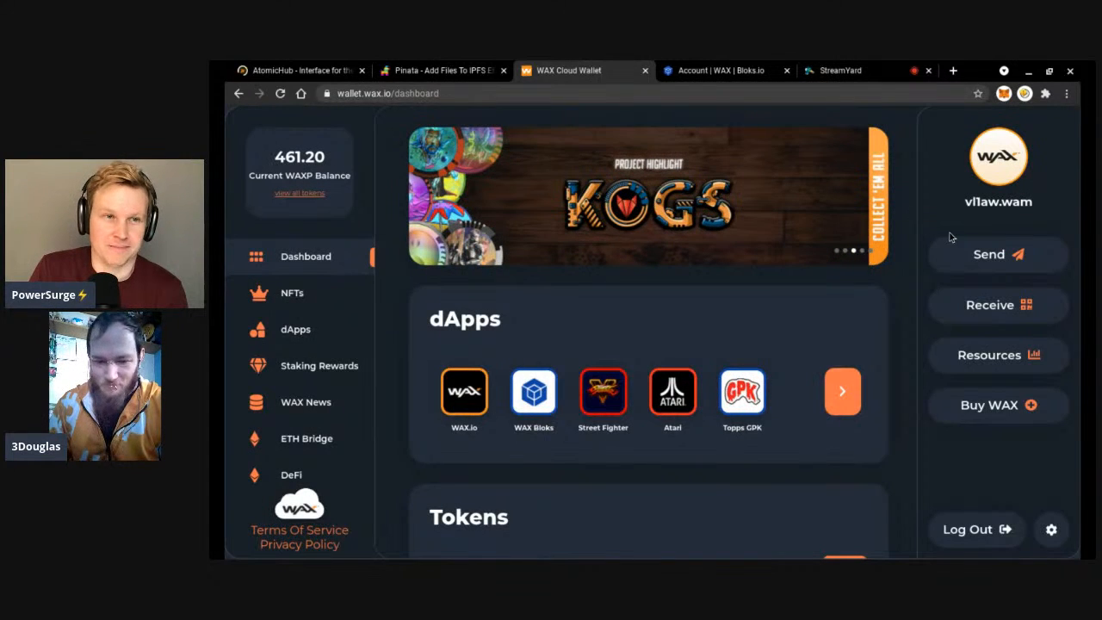
# Check the wallet's resources (CPU 2%, NET 2%, RAM 53%), then return to AtomicHub.
pyautogui.click(954, 359)
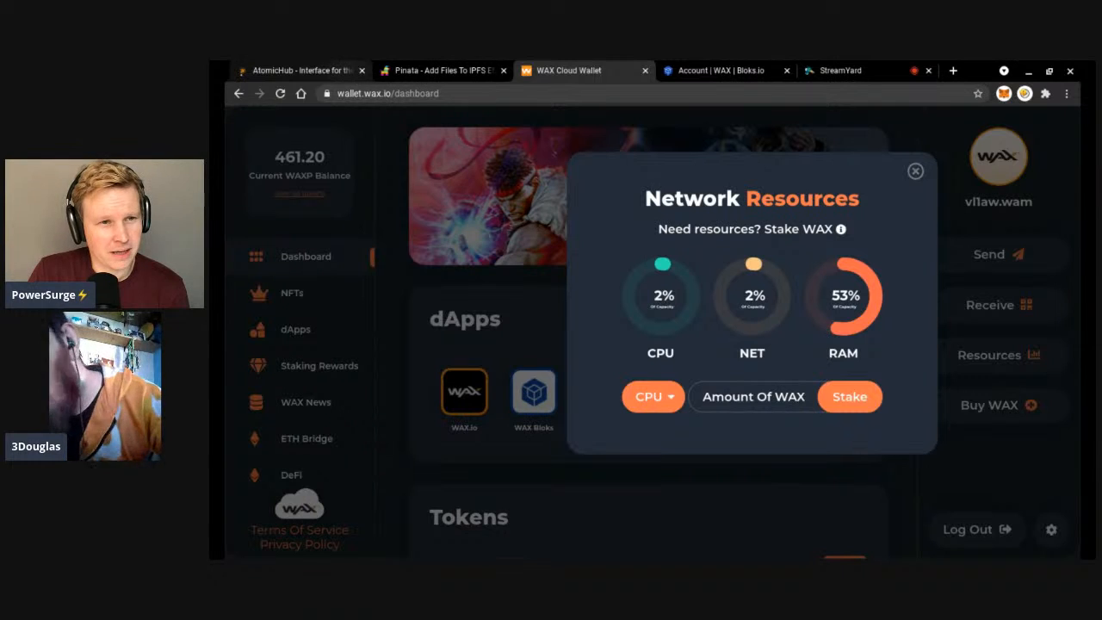
pyautogui.click(334, 73)
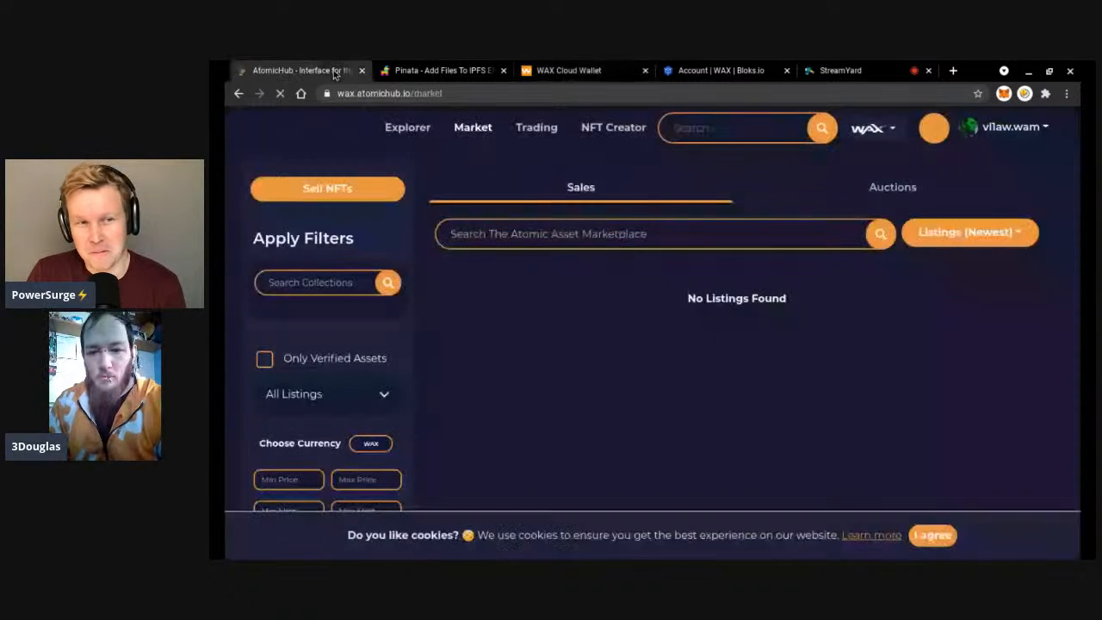
# Reopen the NFT Creator page at wax.atomichub.io/creator from the top navigation.
pyautogui.click(616, 129)
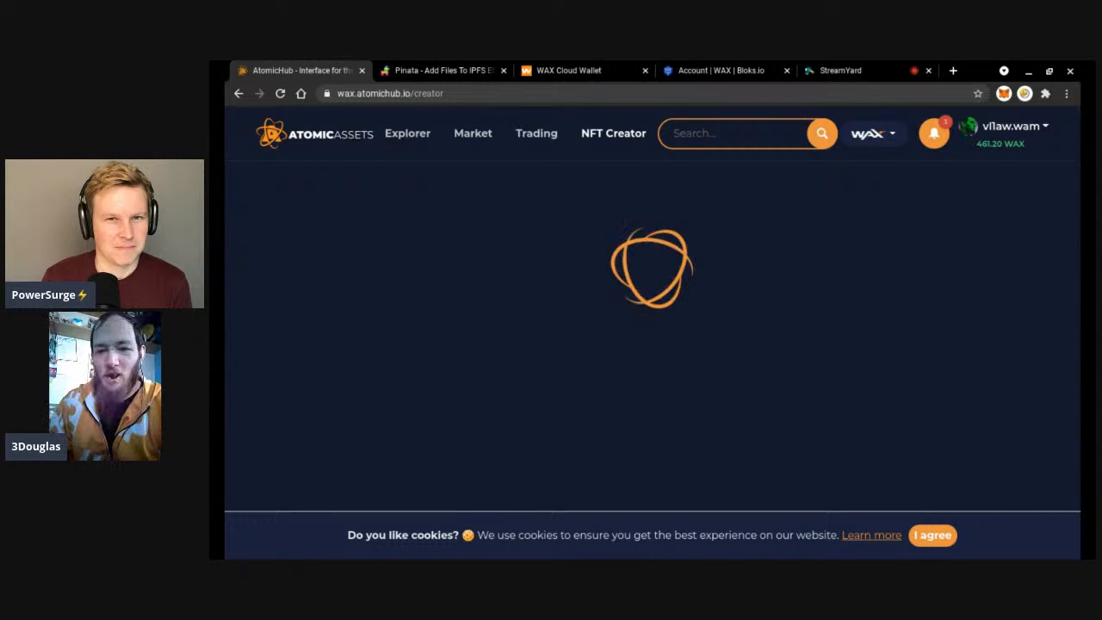
# Switch to the WAX Cloud Wallet tab to see its Network Resources panel again.
pyautogui.click(572, 65)
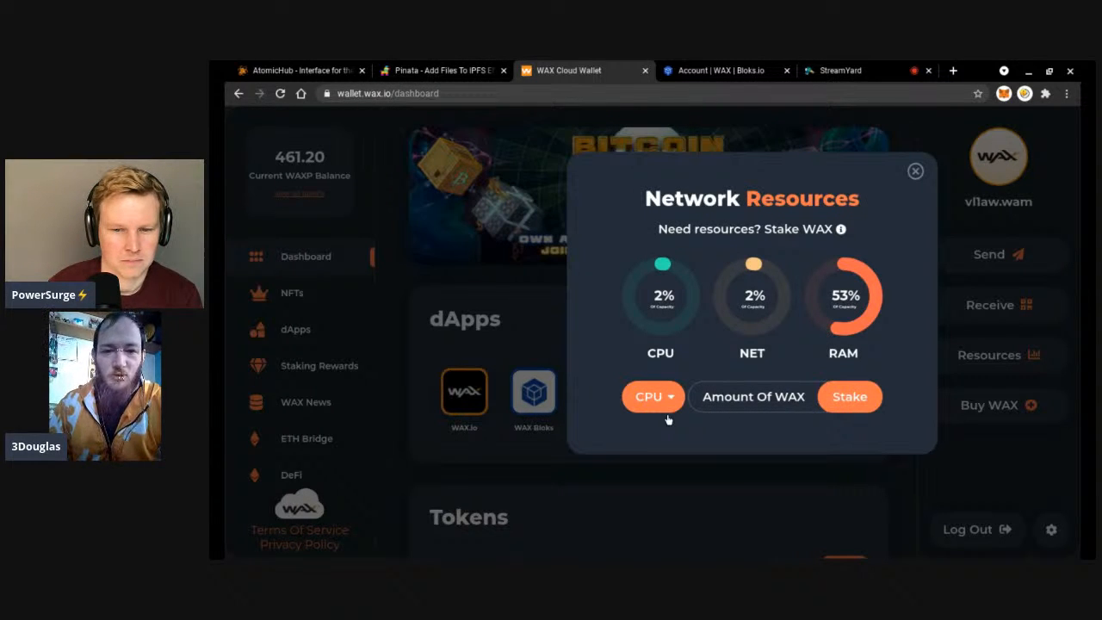
# Toggle the resource type to RAM and back to CPU, then close Network Resources.
pyautogui.click(668, 419)
pyautogui.click(662, 463)
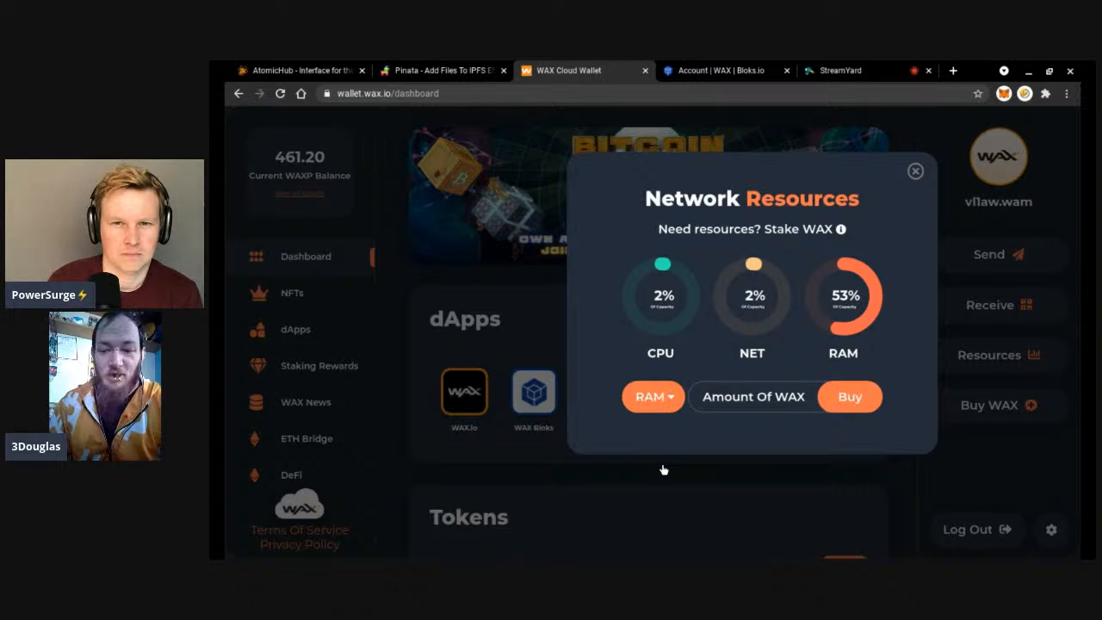
pyautogui.click(665, 419)
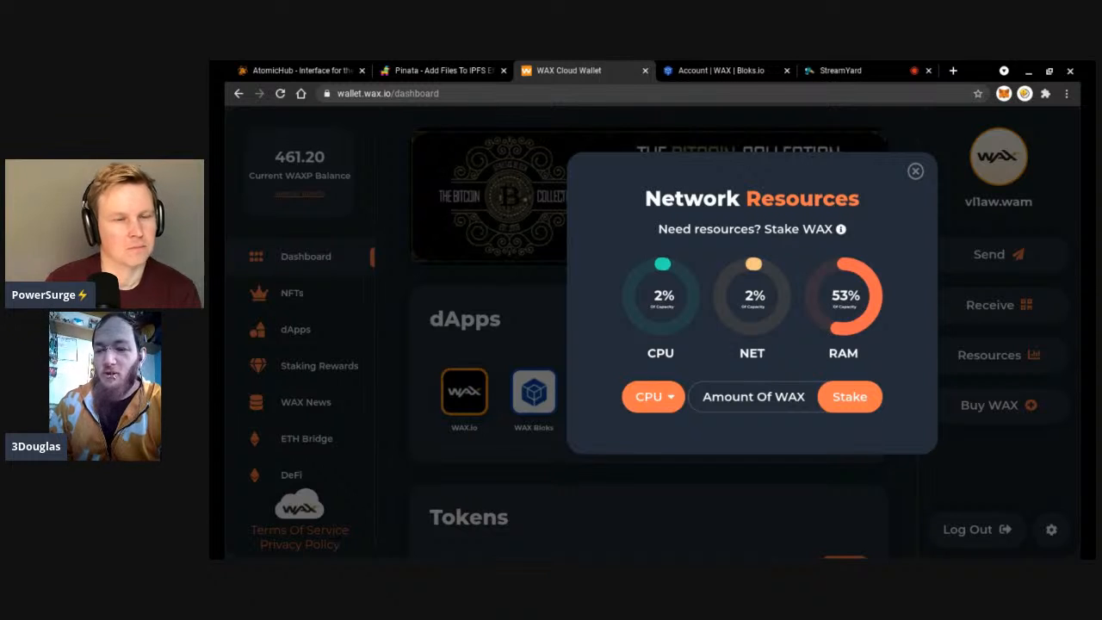
pyautogui.click(915, 172)
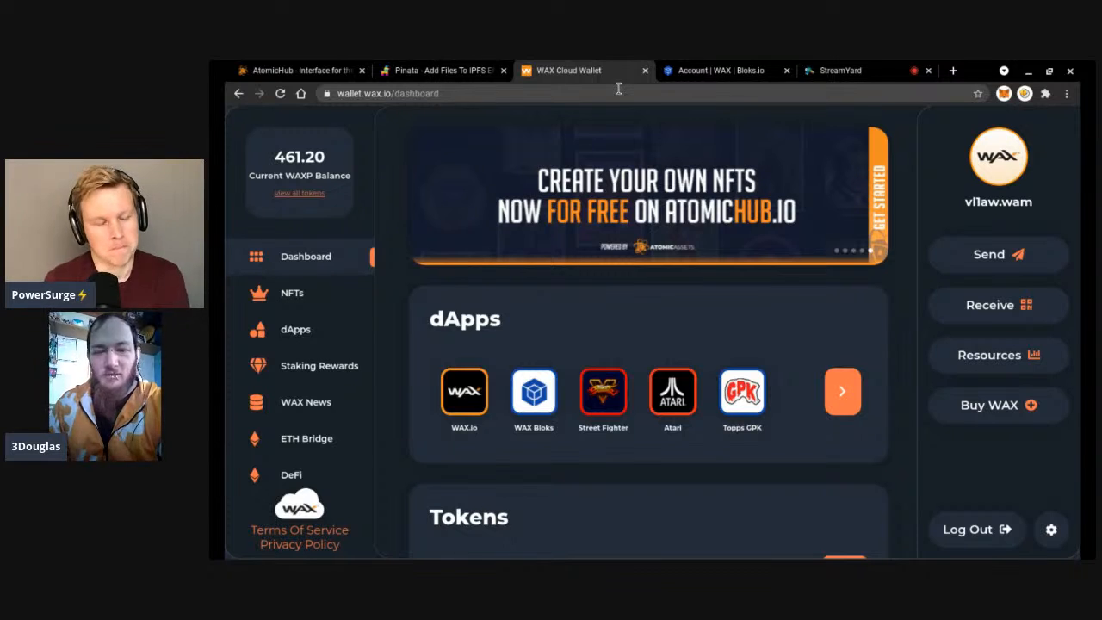
# Return to the AtomicHub creator tab and select its wax.atomichub.io/creator address.
pyautogui.click(324, 72)
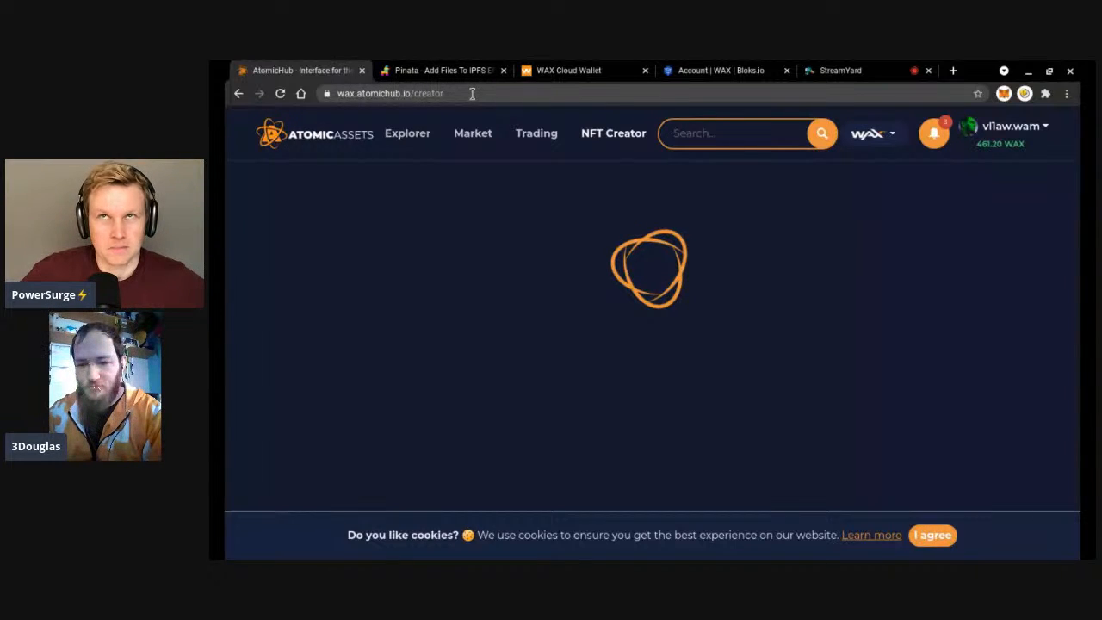
pyautogui.doubleClick(472, 94)
pyautogui.click(614, 133)
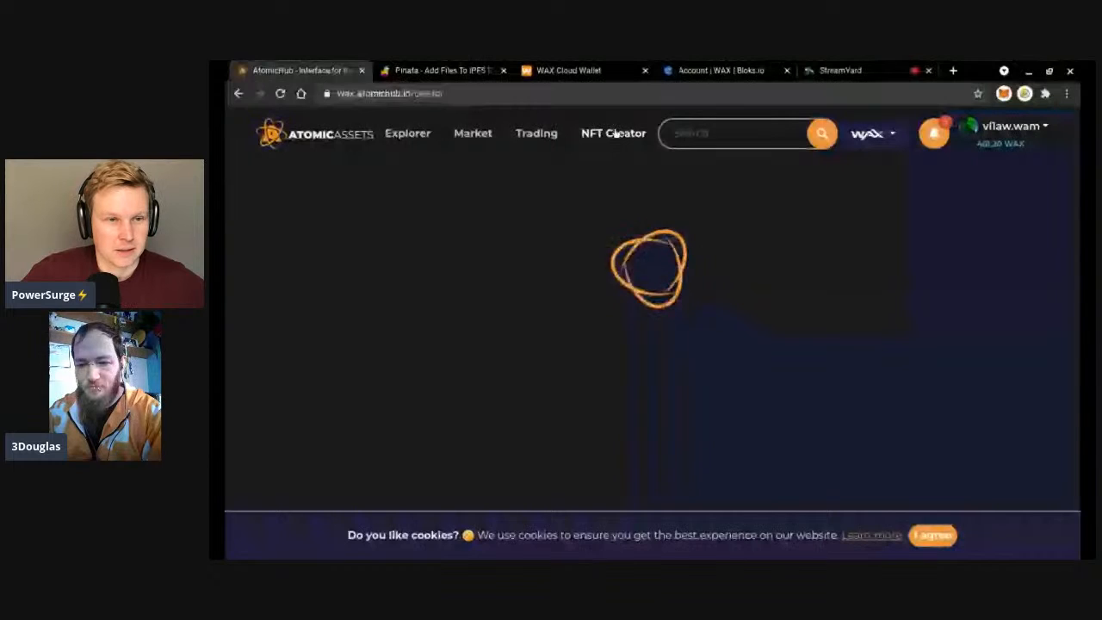
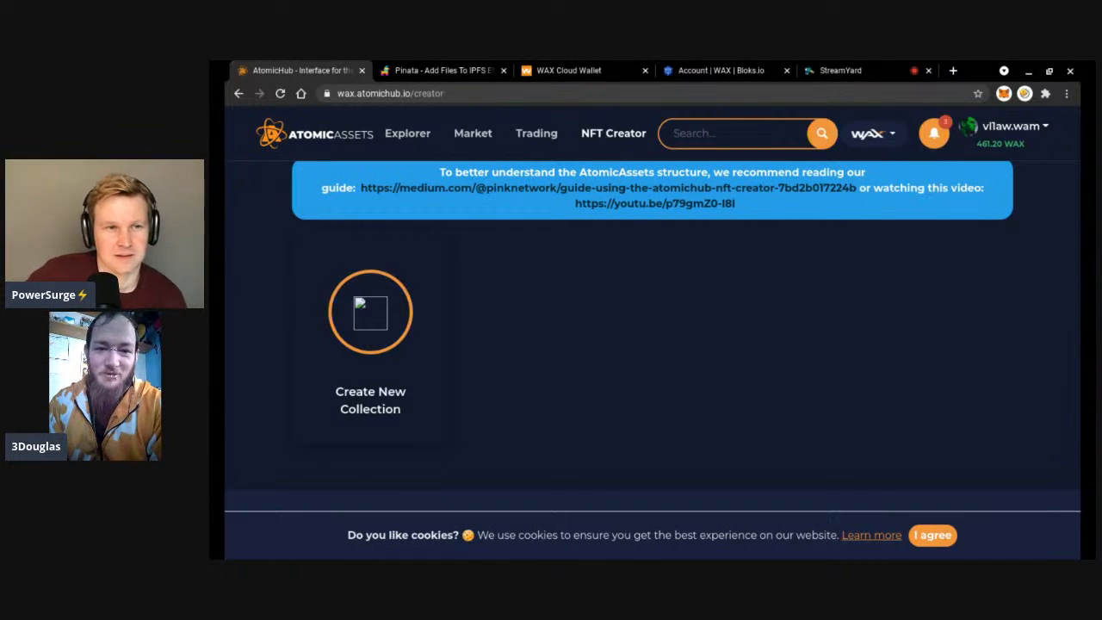
# Check on the StreamYard live-stream studio tab.
pyautogui.scroll(2, 653, 335)
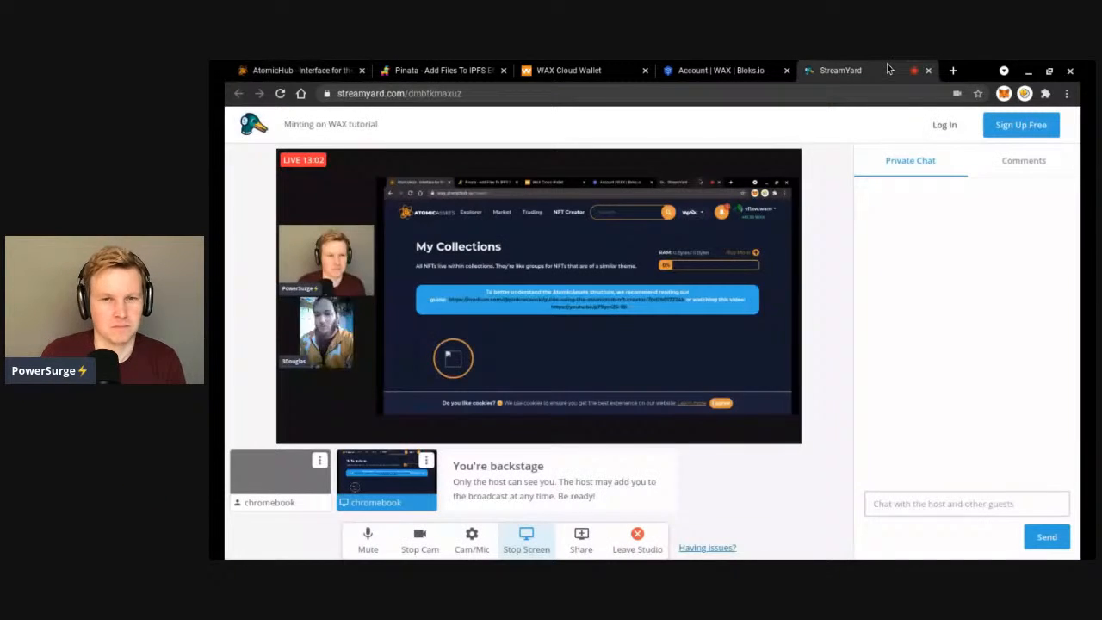
pyautogui.click(860, 71)
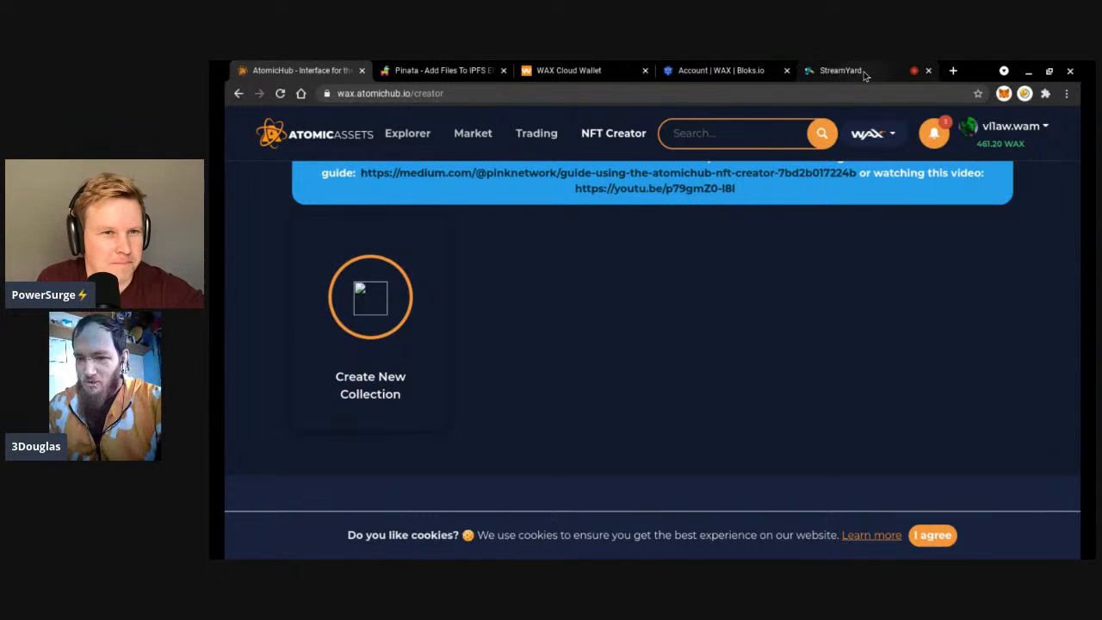
pyautogui.click(863, 72)
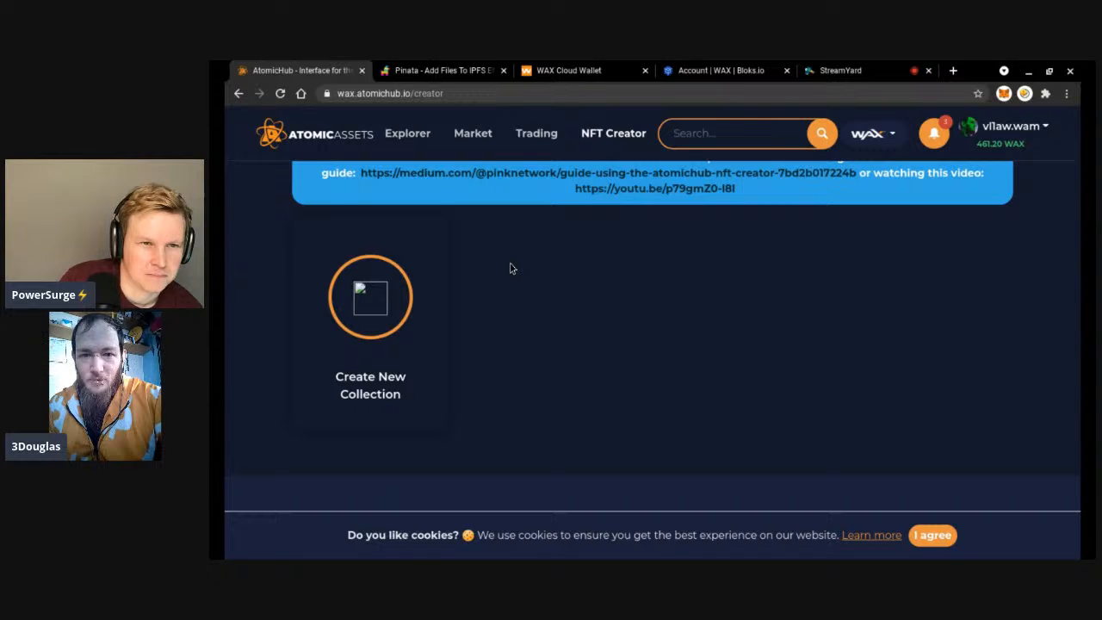
# Open AtomicHub's Create New Collection form and scroll through its fields, then glance at StreamYard.
pyautogui.click(371, 304)
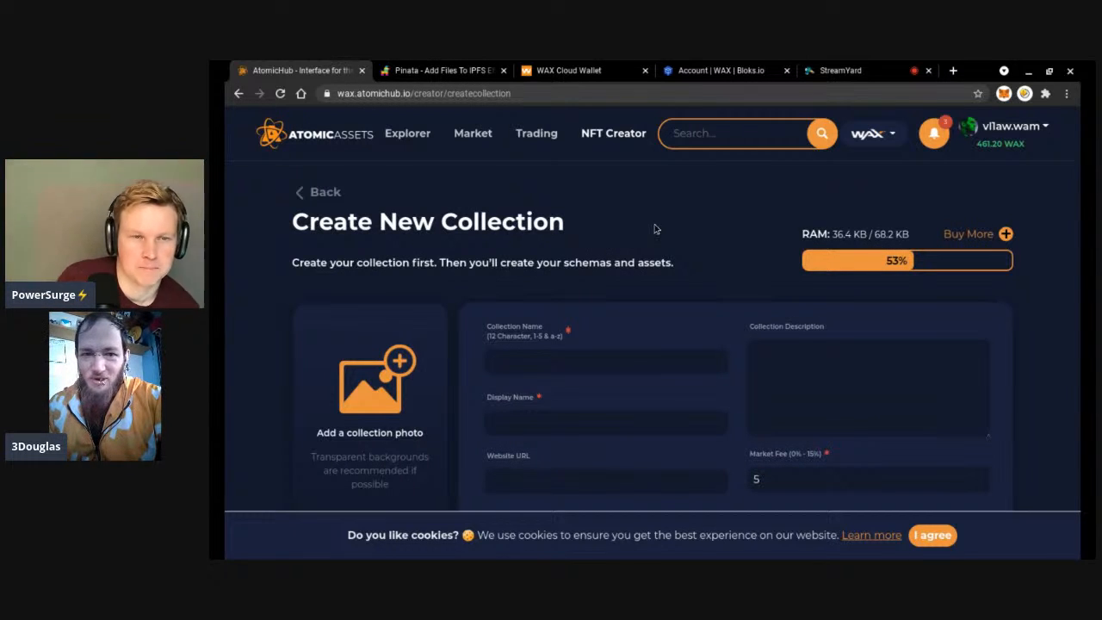
pyautogui.scroll(-1, 654, 228)
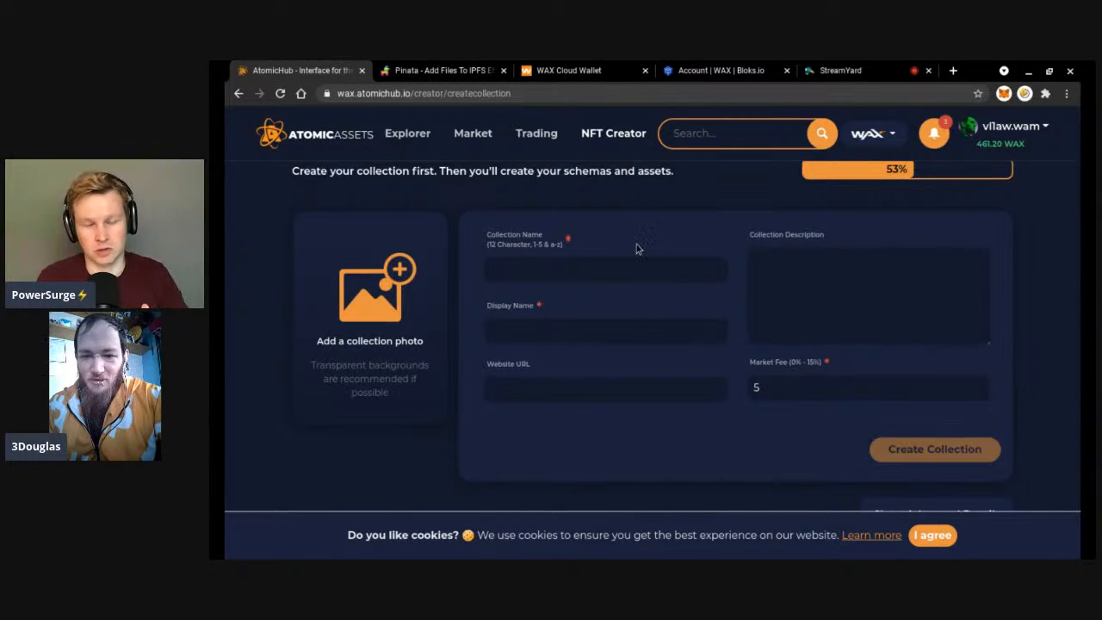
pyautogui.scroll(1, 621, 268)
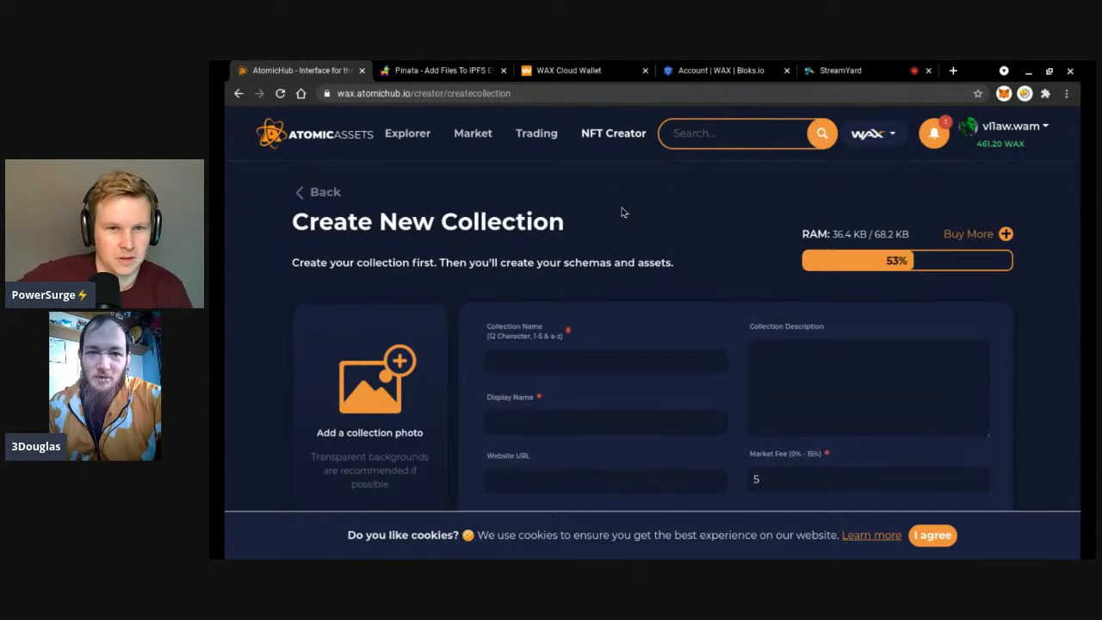
pyautogui.scroll(-1, 622, 212)
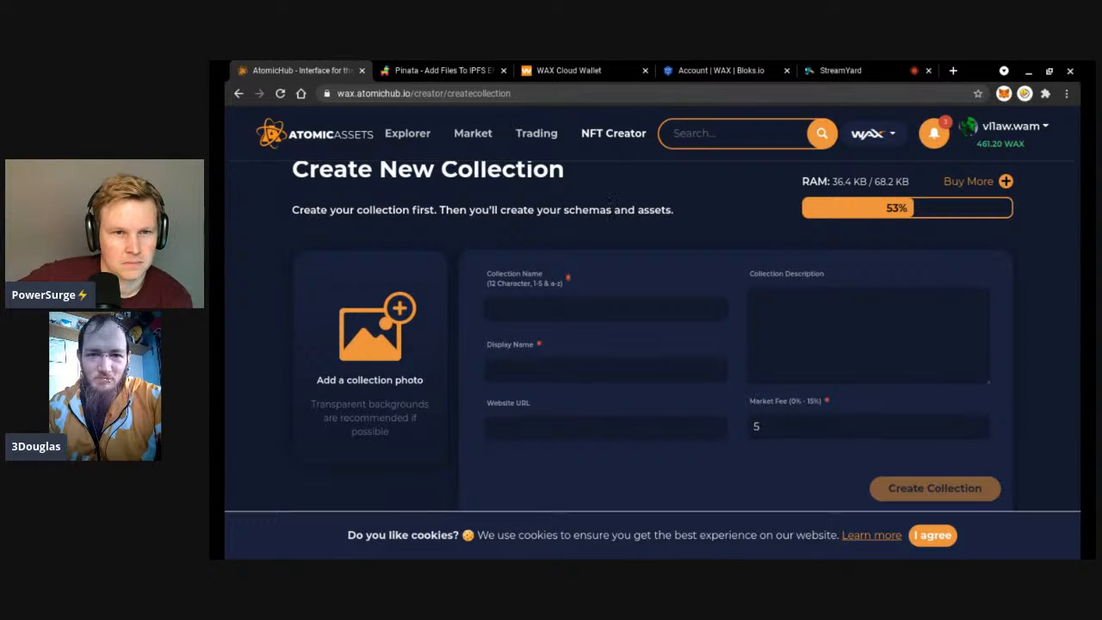
pyautogui.scroll(-1, 608, 211)
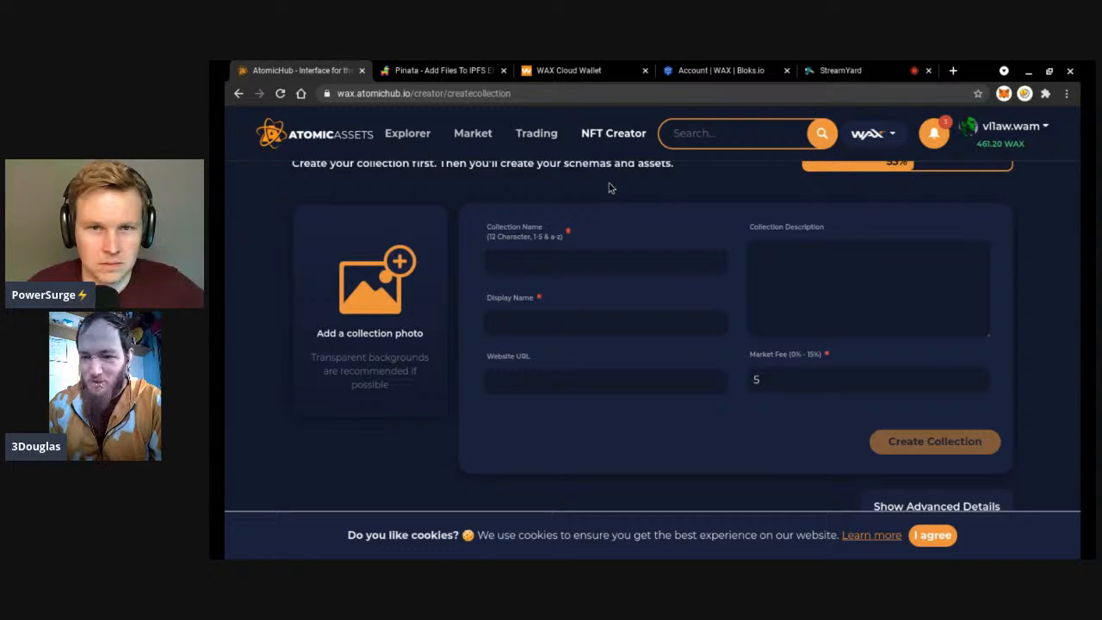
pyautogui.click(826, 69)
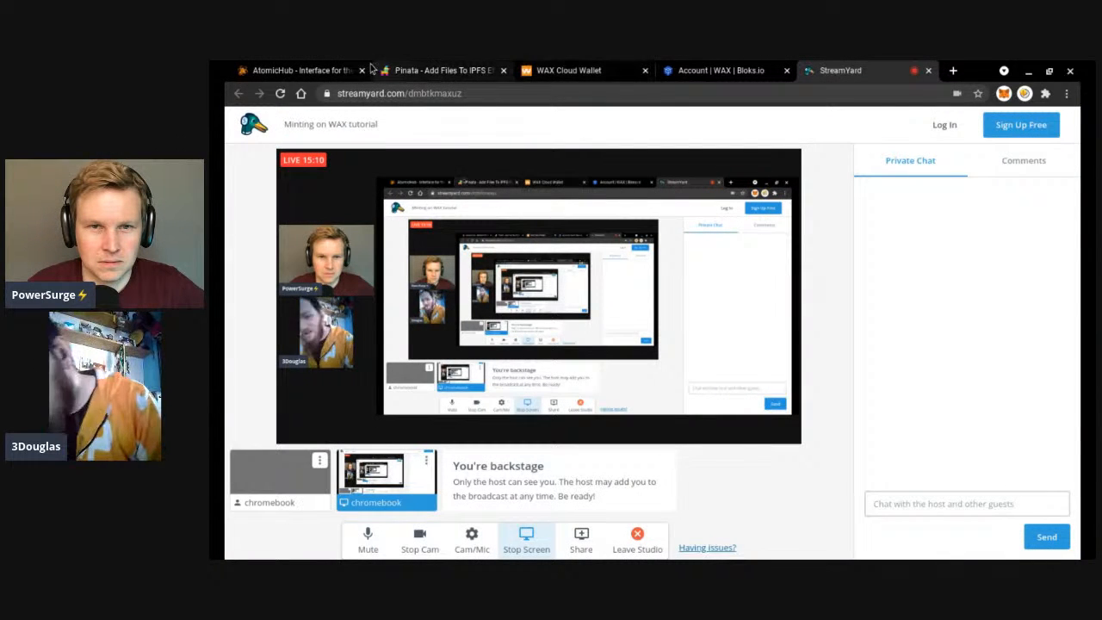
# Switch to the AtomicHub tab showing the blank Create Collection form.
pyautogui.click(339, 72)
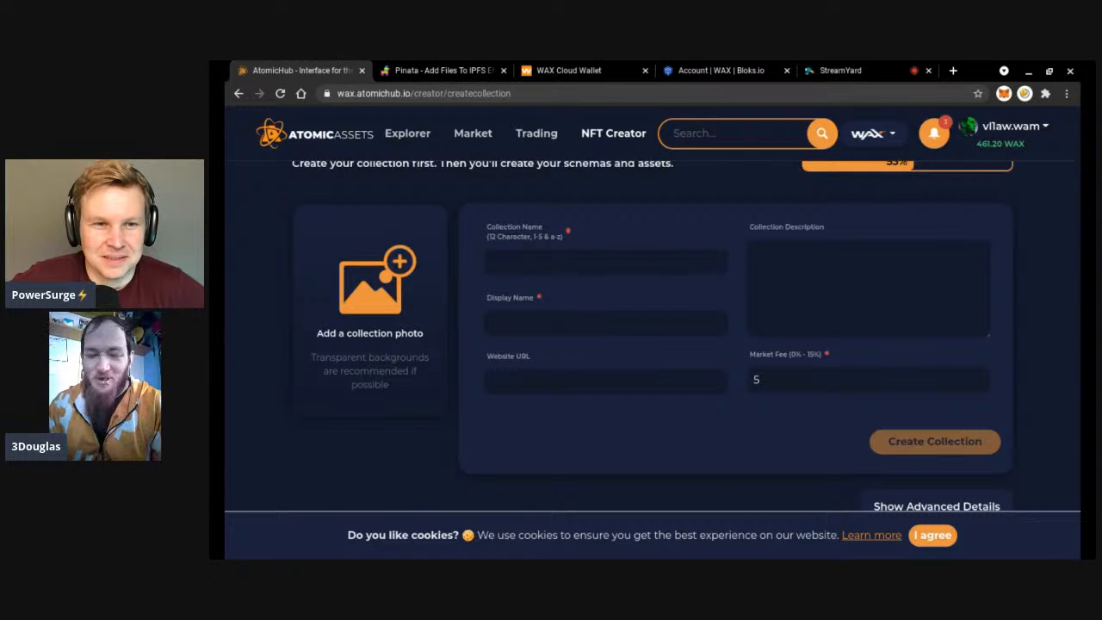
# Paste a collection name, delete it again, and move to the Display Name field.
pyautogui.click(646, 269)
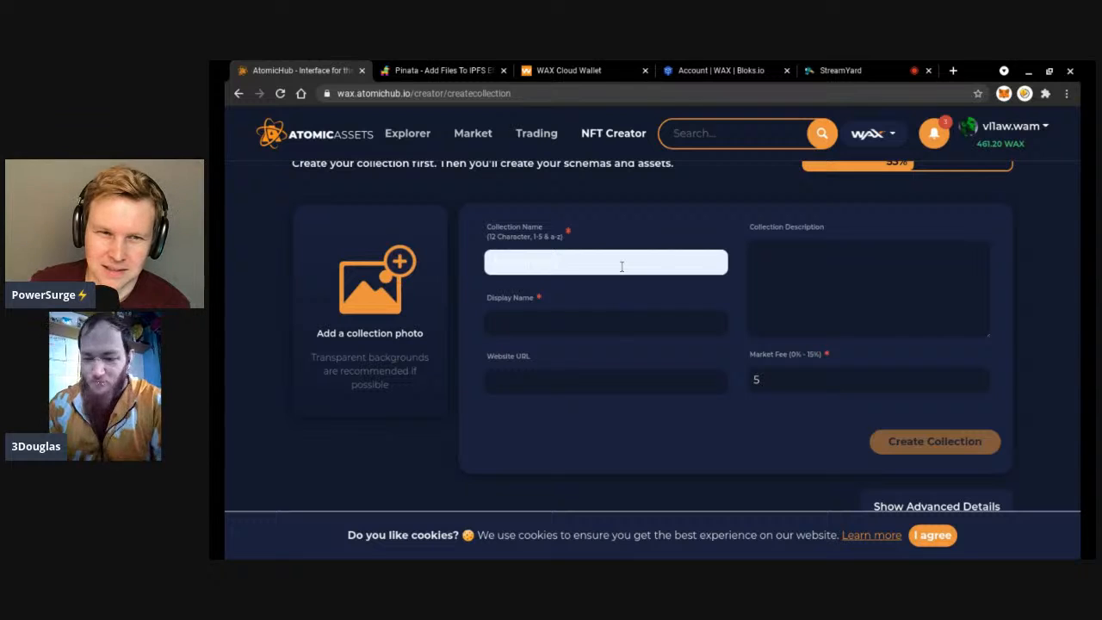
pyautogui.write('3doddities3')
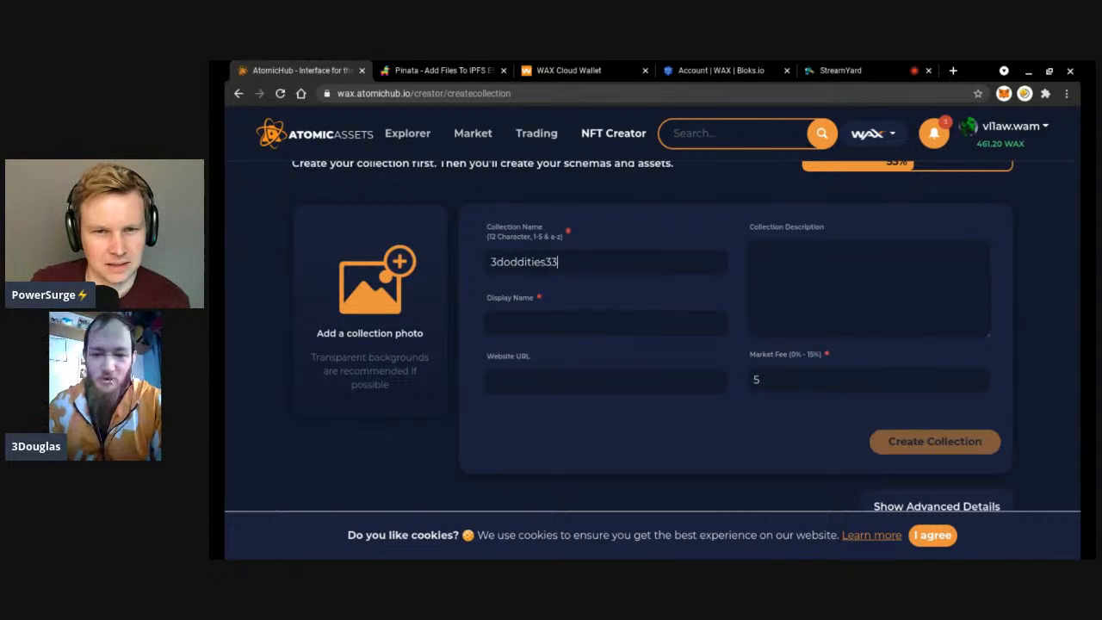
pyautogui.press('BackSpace')
pyautogui.press('BackSpace')
pyautogui.press('BackSpace')
pyautogui.press('BackSpace')
pyautogui.press('BackSpace')
pyautogui.press('BackSpace')
pyautogui.press('BackSpace')
pyautogui.press('BackSpace')
pyautogui.press('BackSpace')
pyautogui.press('BackSpace')
pyautogui.press('BackSpace')
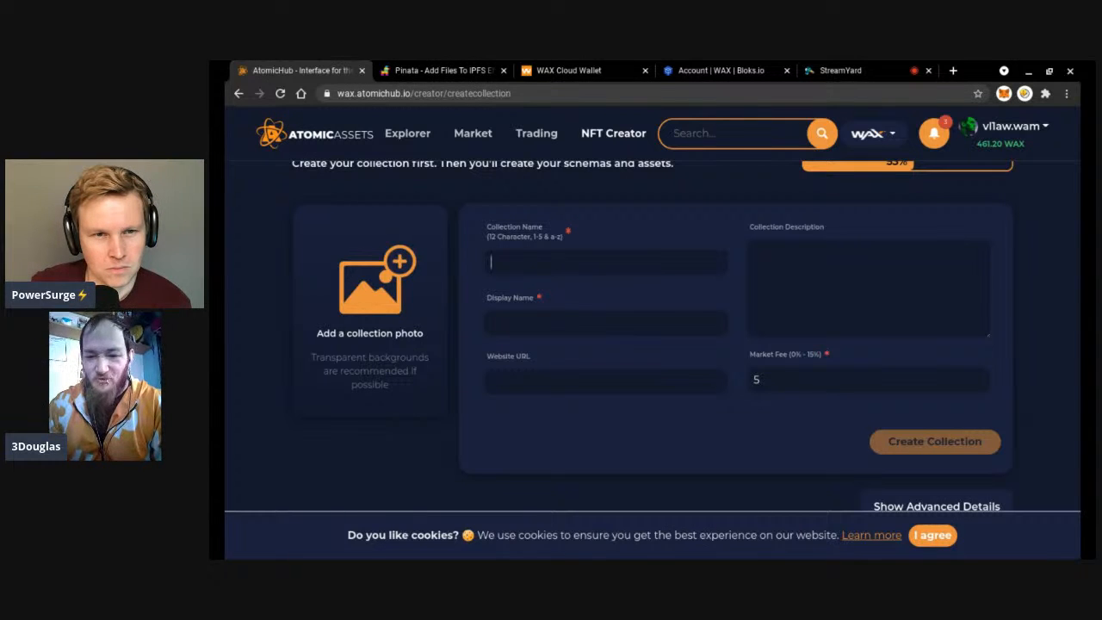
pyautogui.click(619, 327)
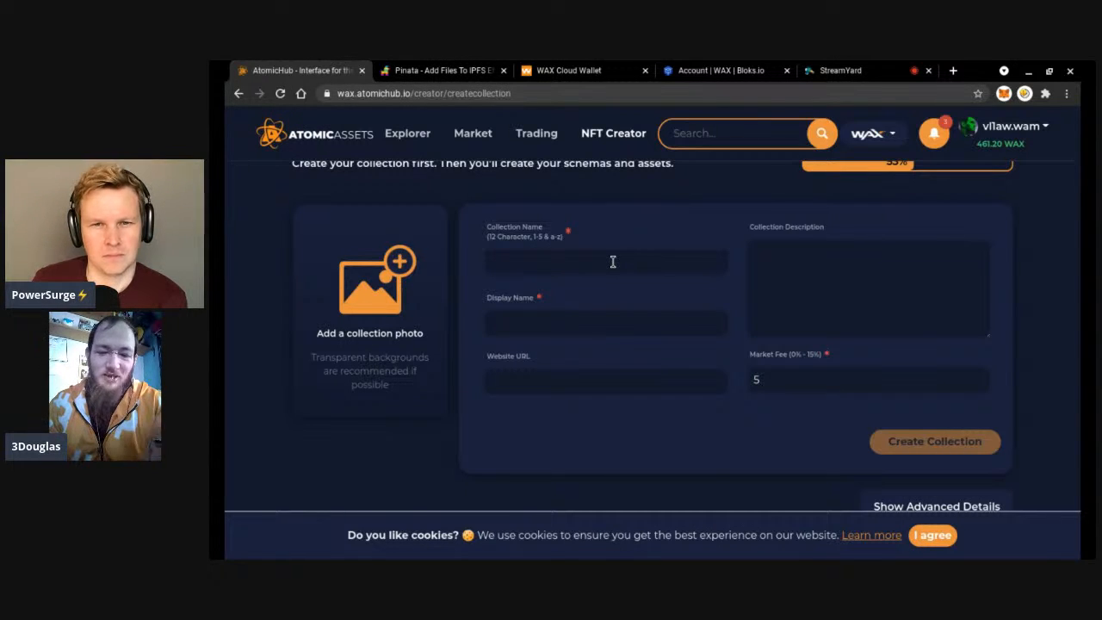
# Check the default market fee of 5 and expand Show Advanced Details.
pyautogui.scroll(-1, 613, 282)
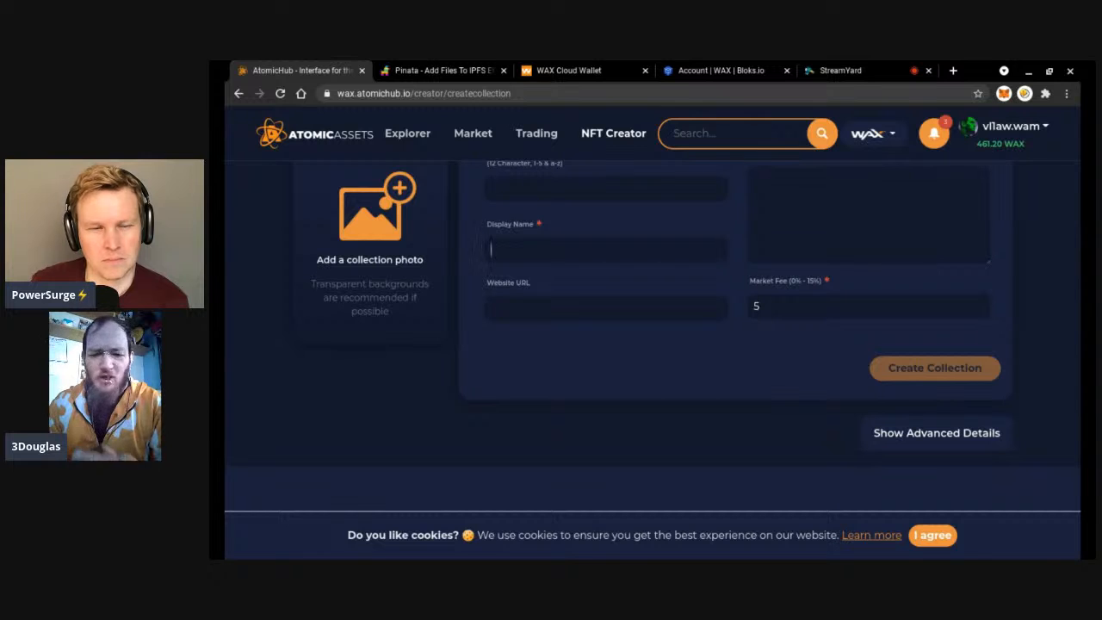
pyautogui.scroll(2, 727, 321)
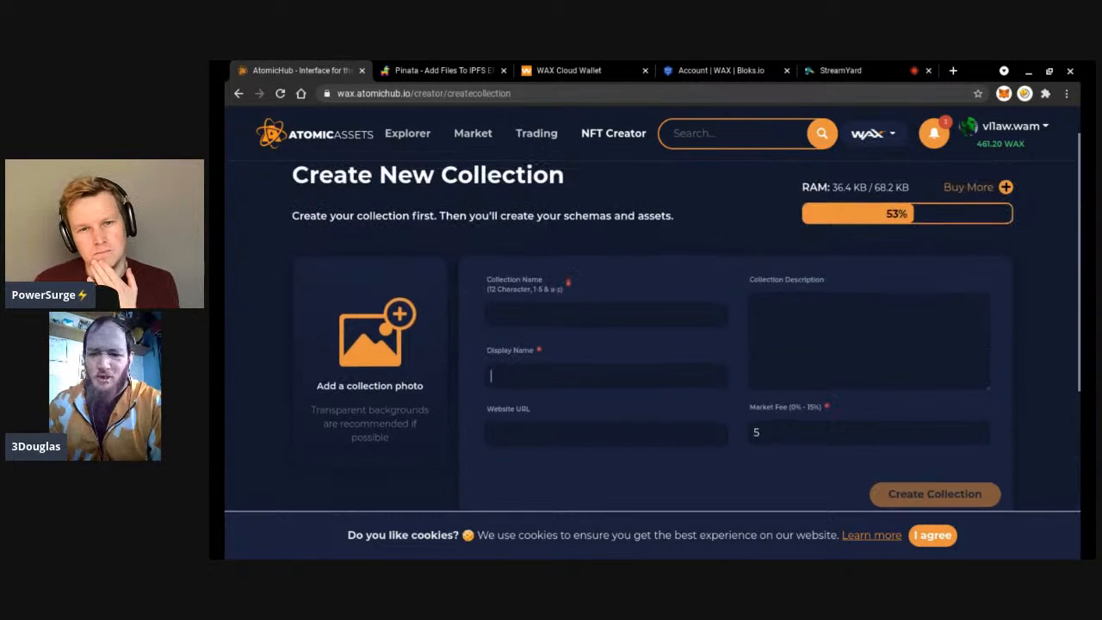
pyautogui.scroll(-1, 760, 318)
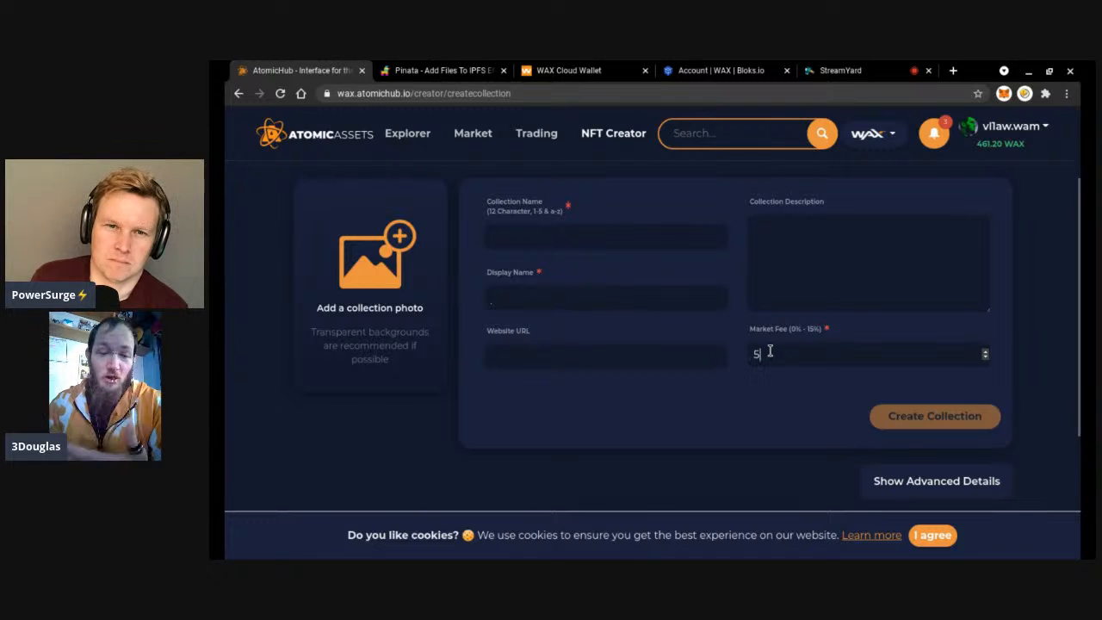
pyautogui.click(769, 351)
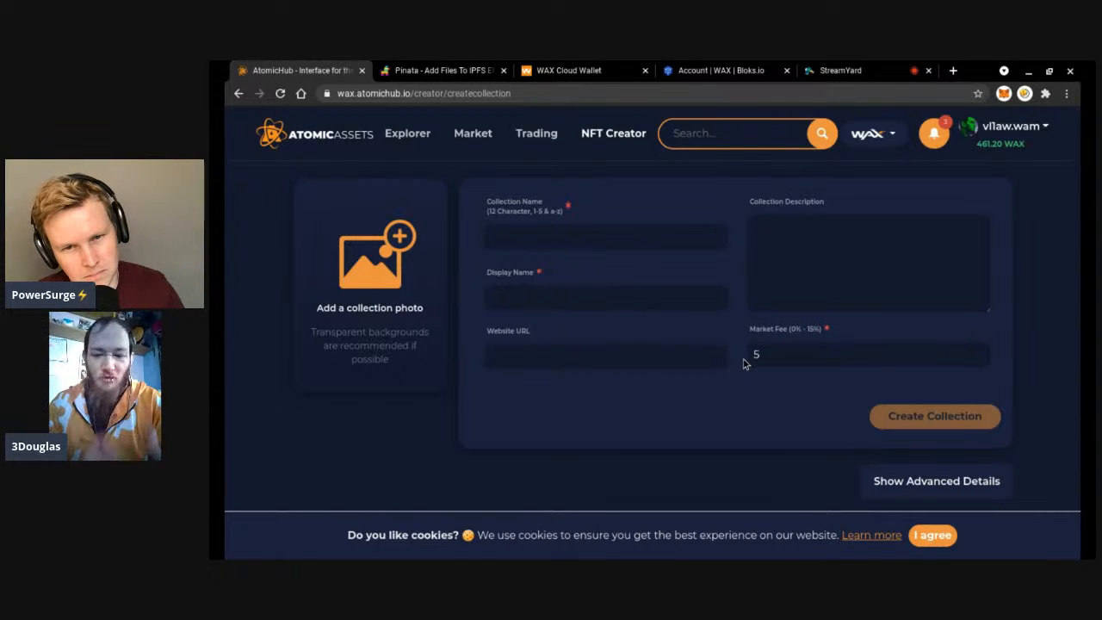
pyautogui.scroll(-1, 745, 363)
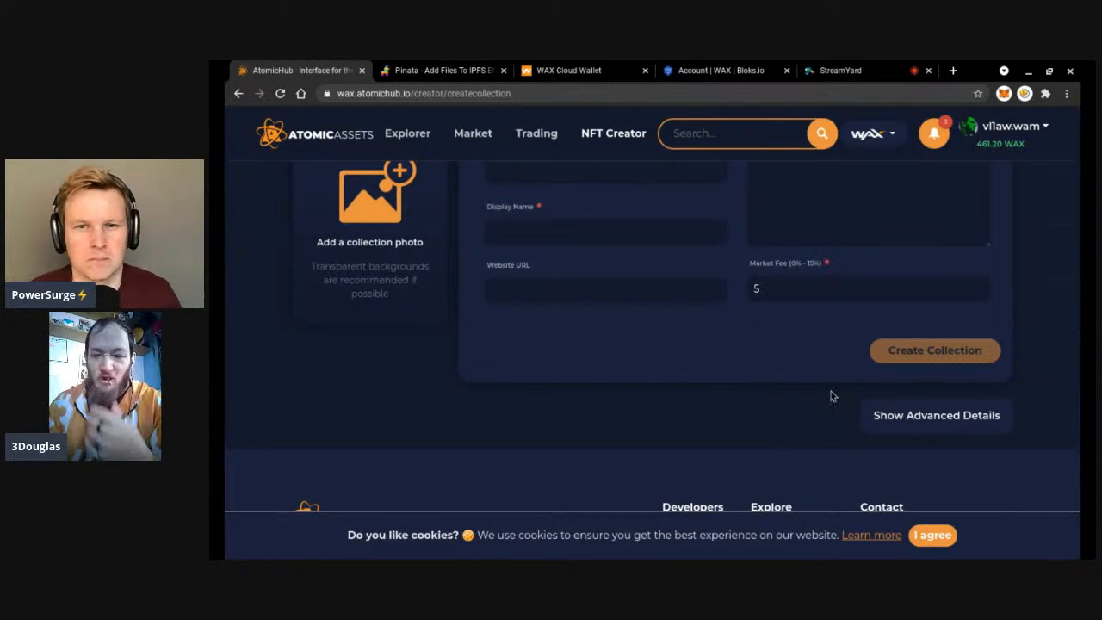
pyautogui.click(879, 418)
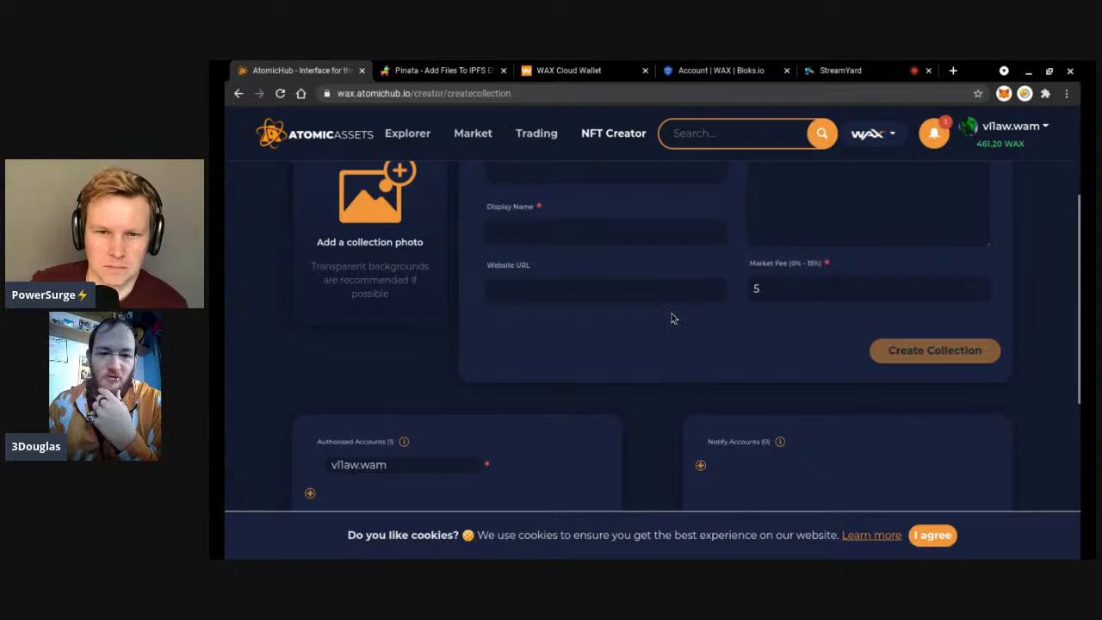
# Add a new authorized account entry and pick atomicdropsx from the 'a' suggestions.
pyautogui.scroll(-2, 566, 302)
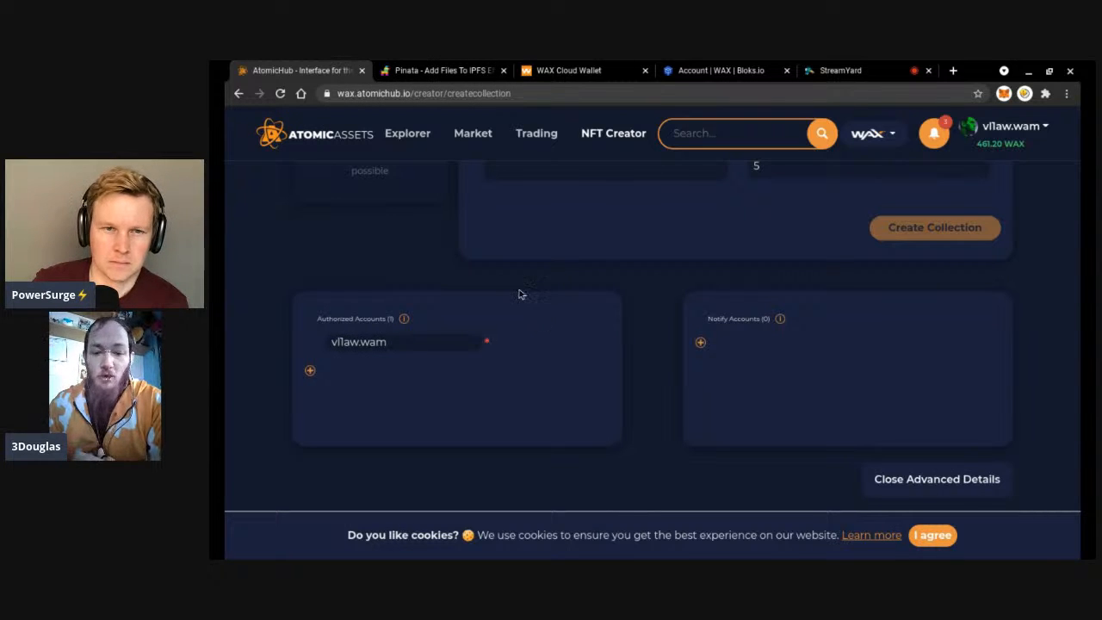
pyautogui.click(311, 371)
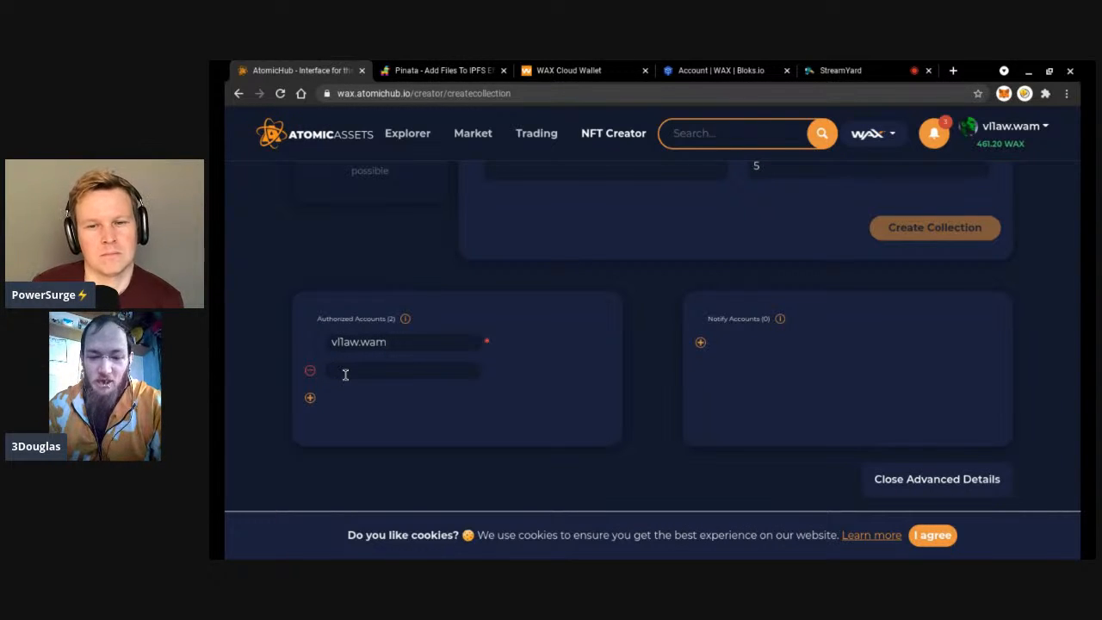
pyautogui.write('a')
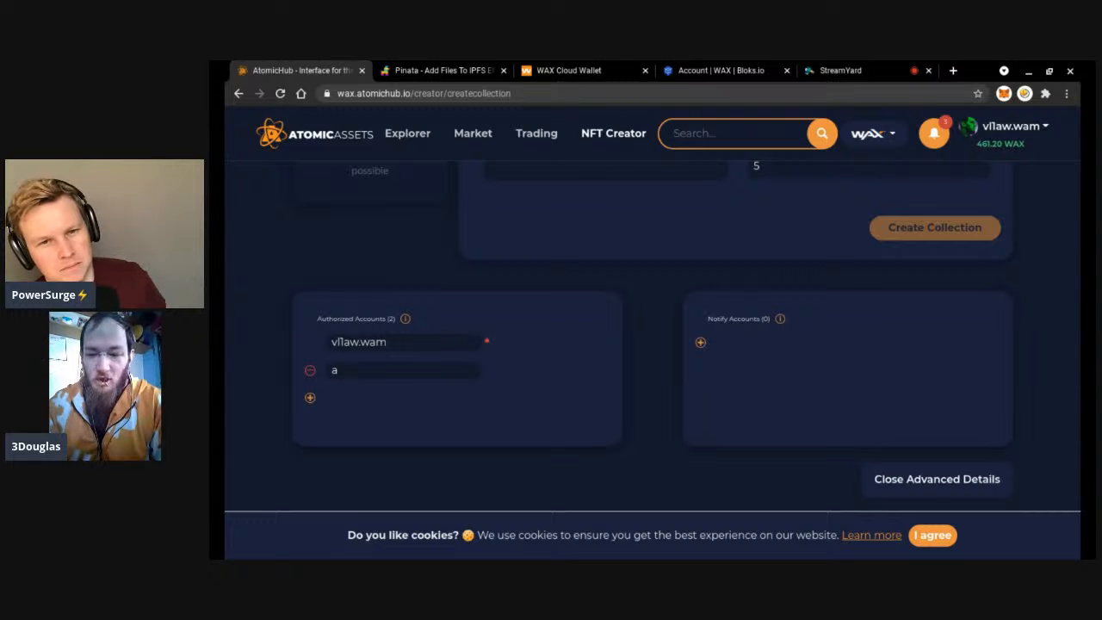
pyautogui.click(365, 395)
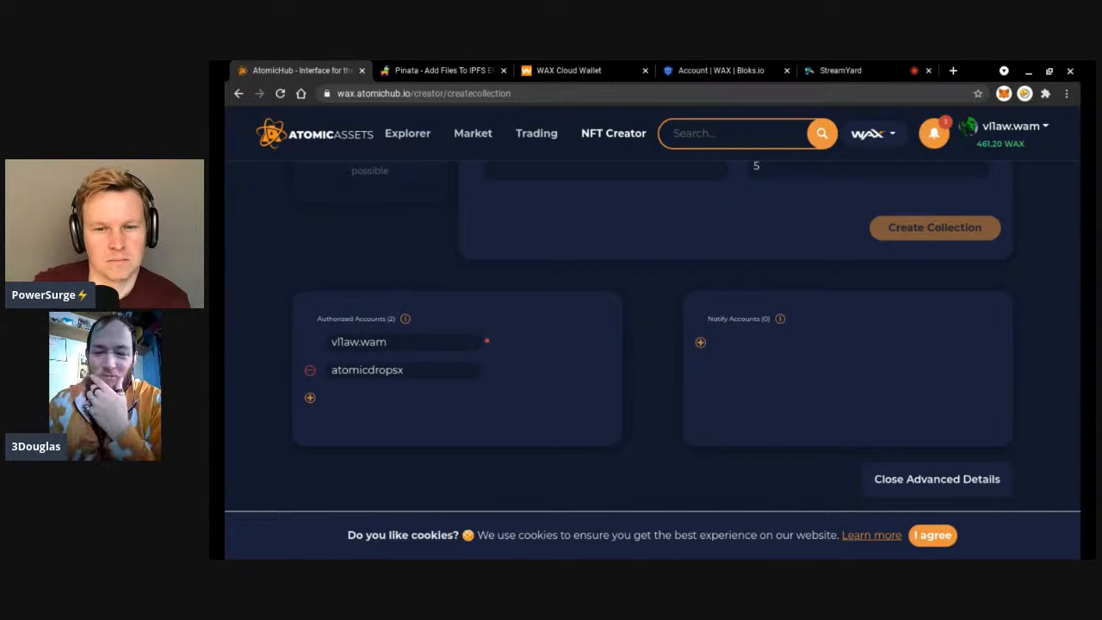
pyautogui.scroll(2, 653, 336)
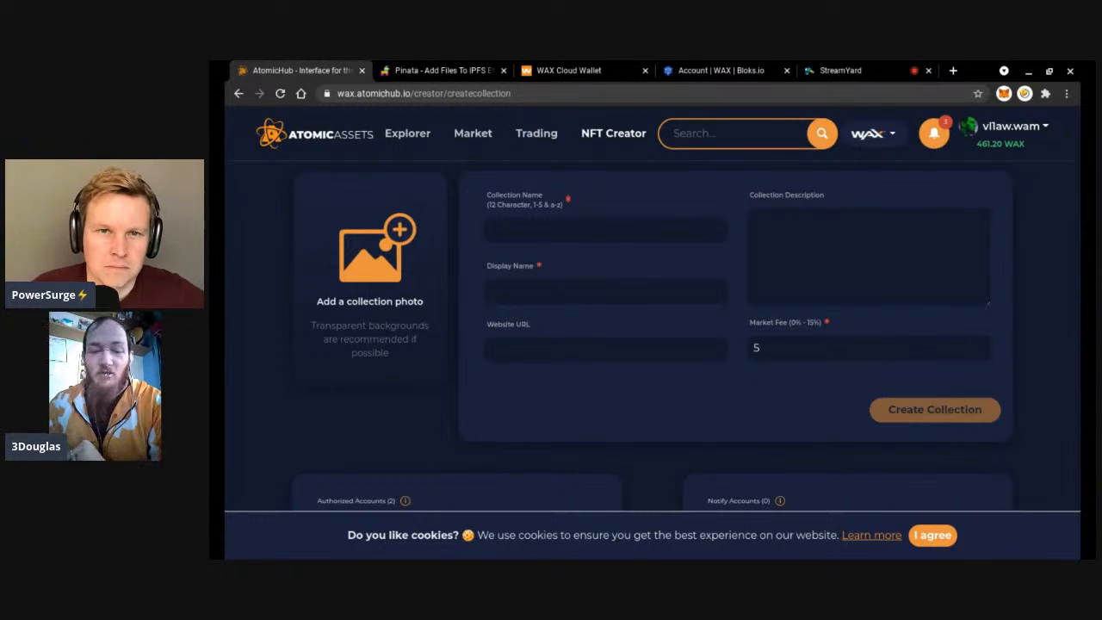
pyautogui.scroll(2, 686, 330)
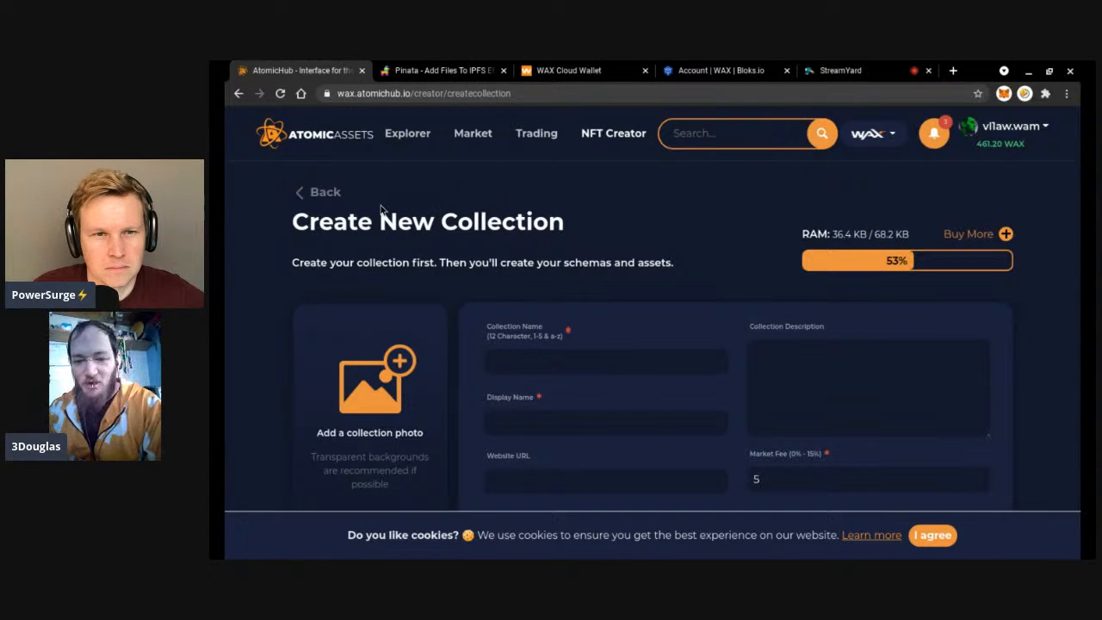
pyautogui.click(325, 192)
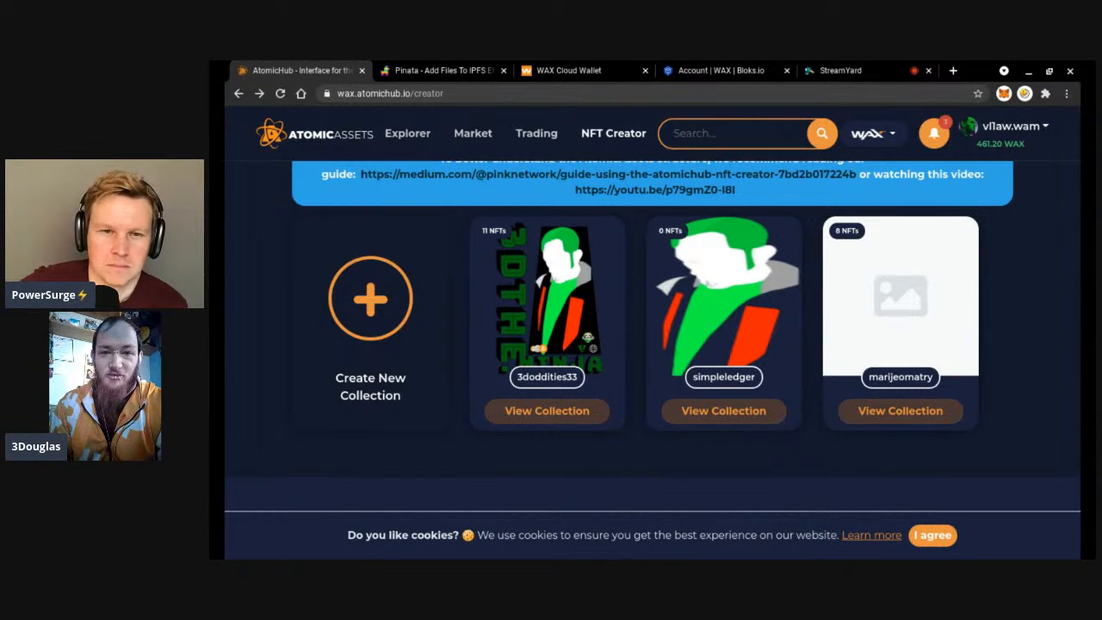
pyautogui.click(593, 410)
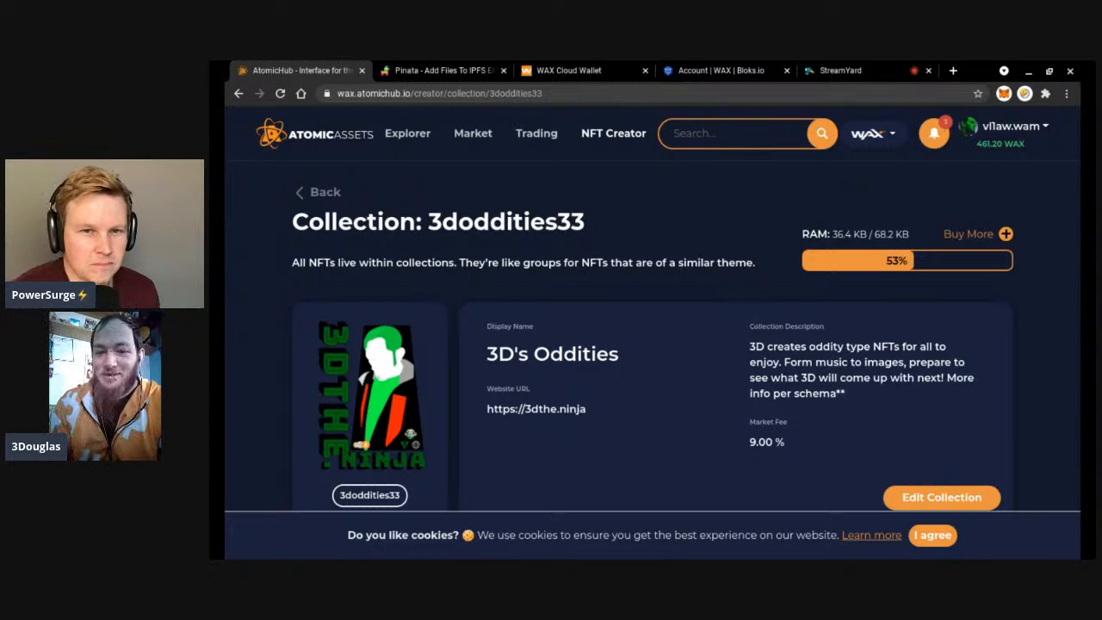
pyautogui.scroll(-1, 652, 327)
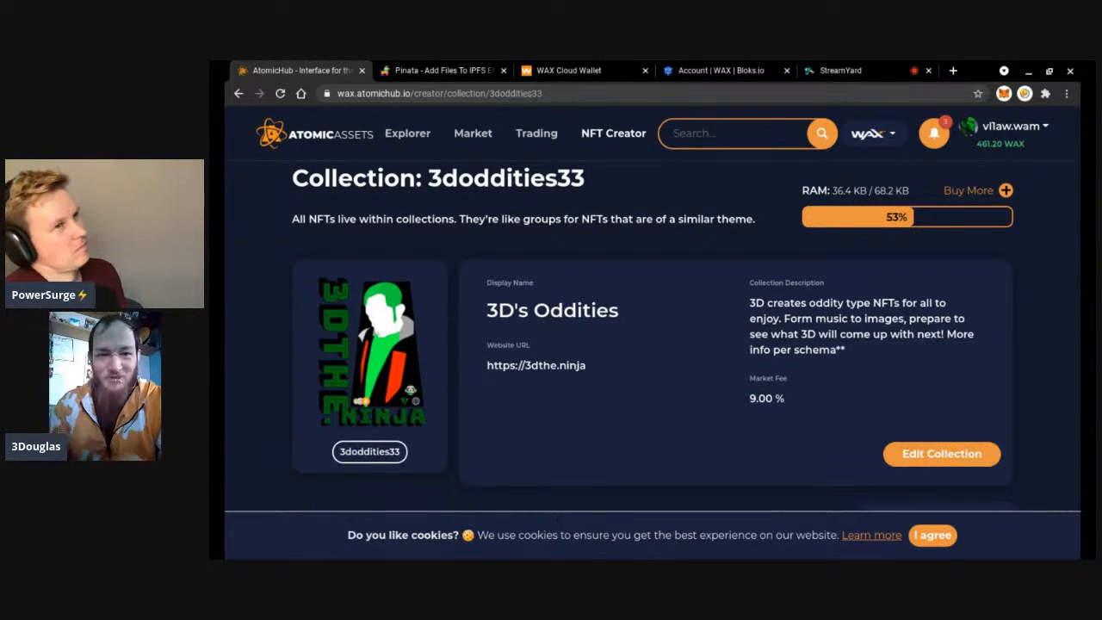
pyautogui.scroll(-3, 653, 327)
pyautogui.scroll(-4, 652, 327)
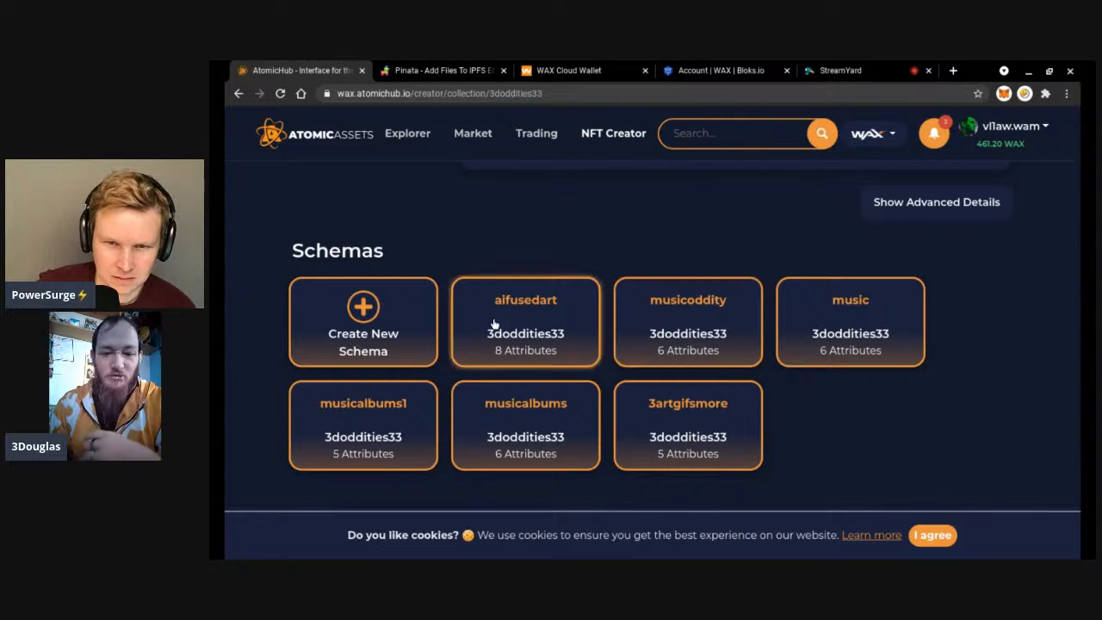
pyautogui.click(400, 303)
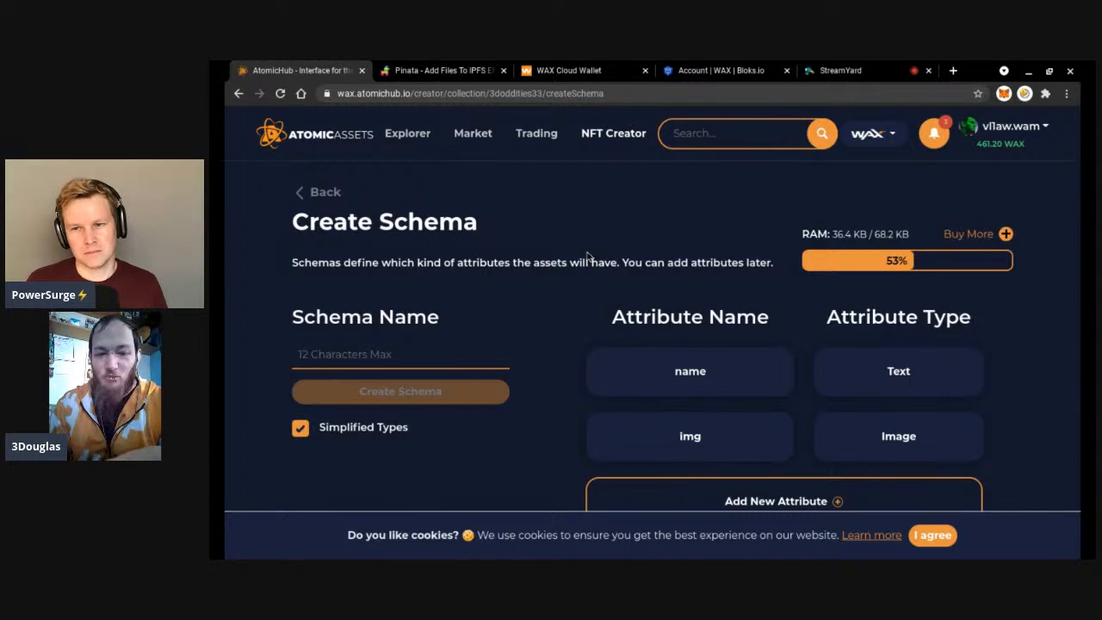
# Add a third attribute row to the new schema and set its type to IPFS Hash.
pyautogui.scroll(-1, 686, 309)
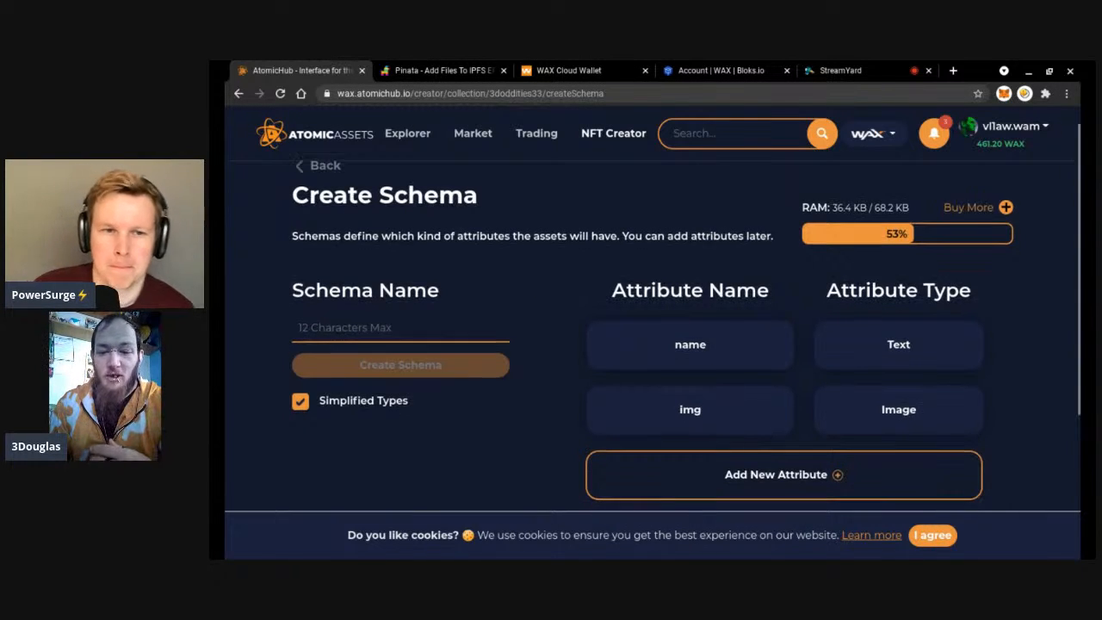
pyautogui.scroll(-3, 668, 330)
pyautogui.click(698, 332)
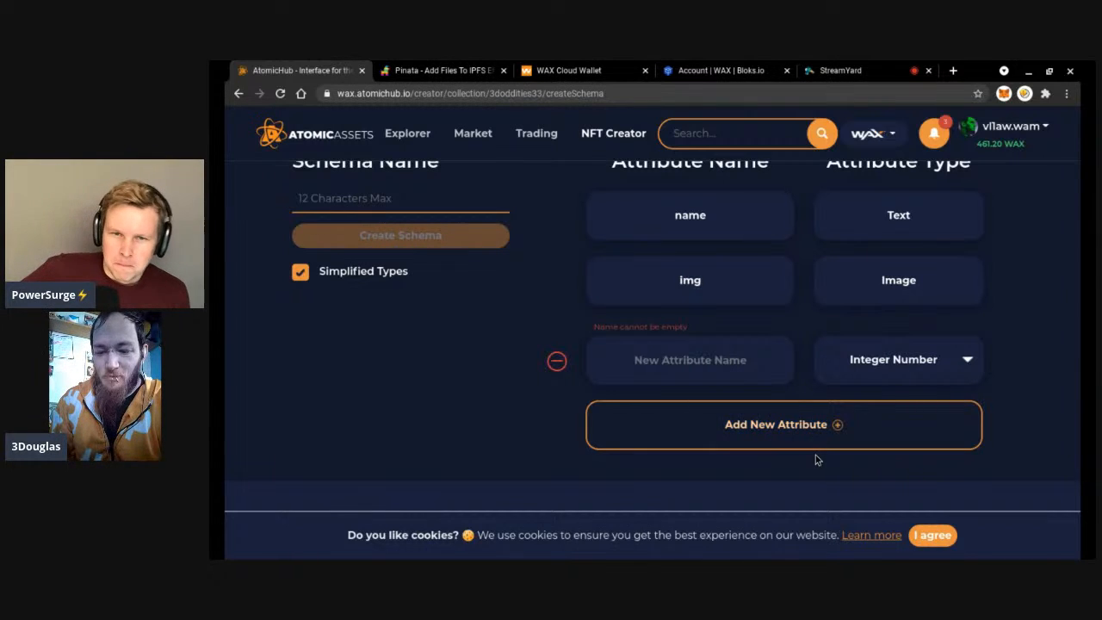
pyautogui.click(856, 473)
# Name the IPFS Hash attribute 'video' and add a 'page 1' attribute of type Image.
pyautogui.click(736, 360)
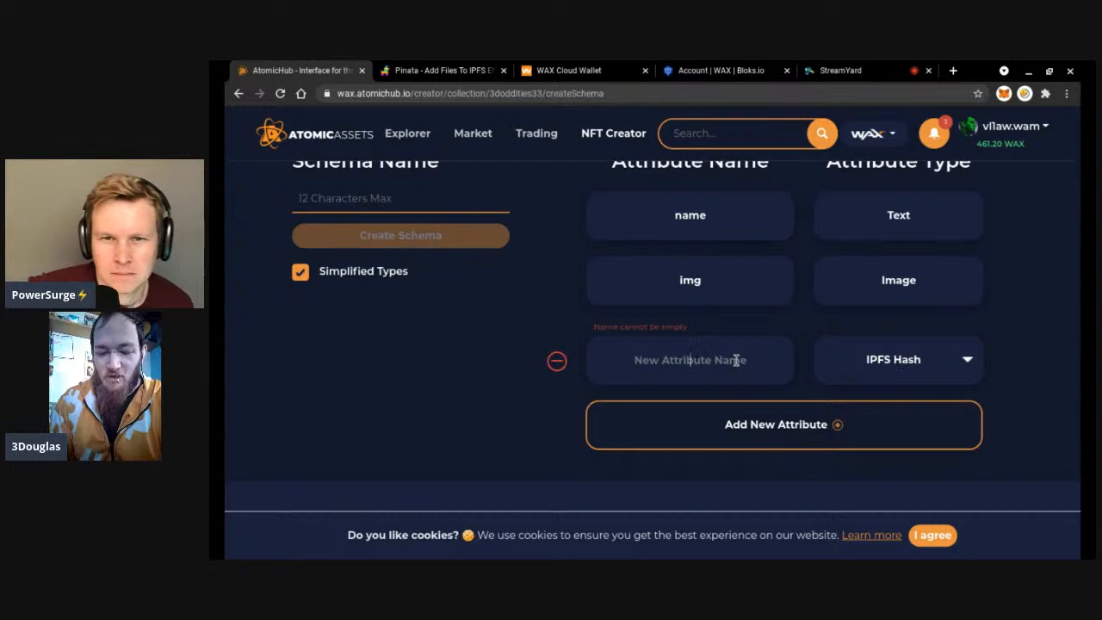
pyautogui.write('video')
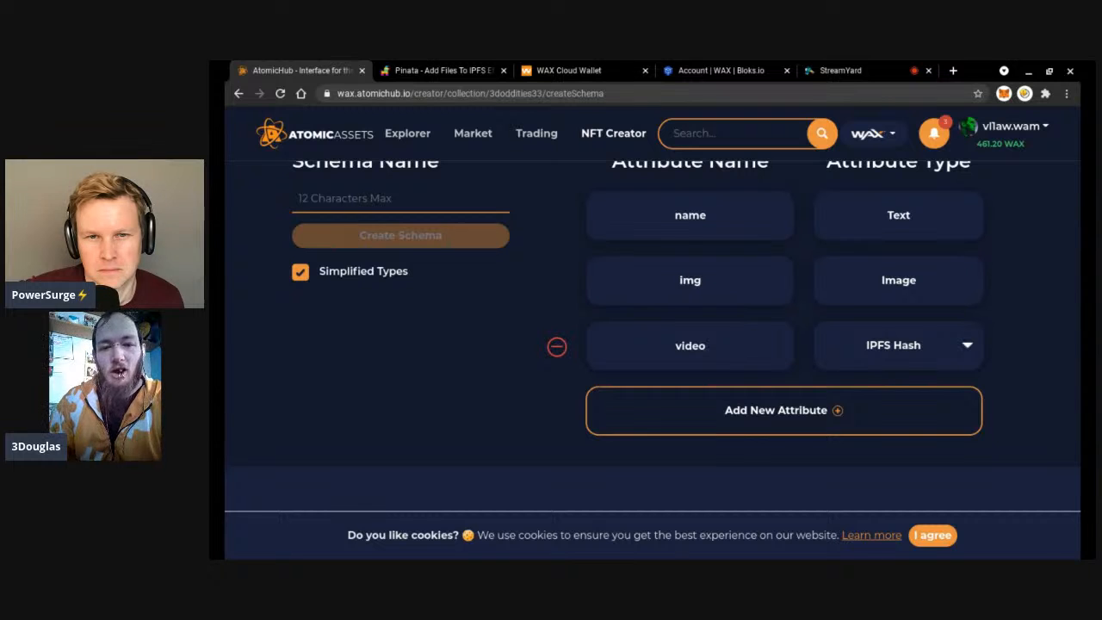
pyautogui.click(809, 409)
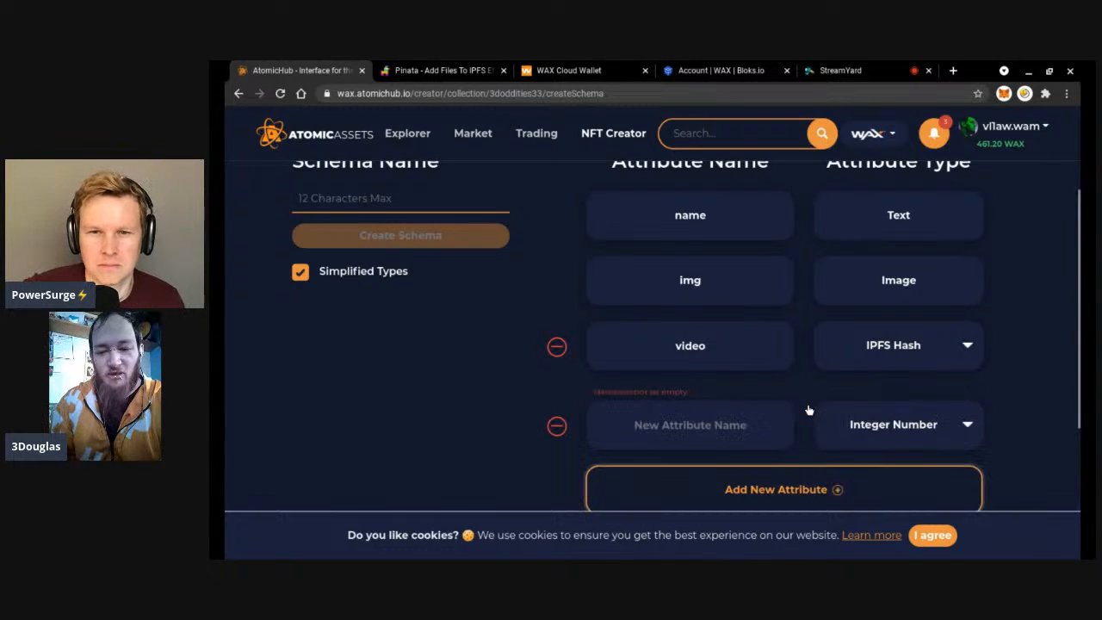
pyautogui.scroll(-1, 799, 404)
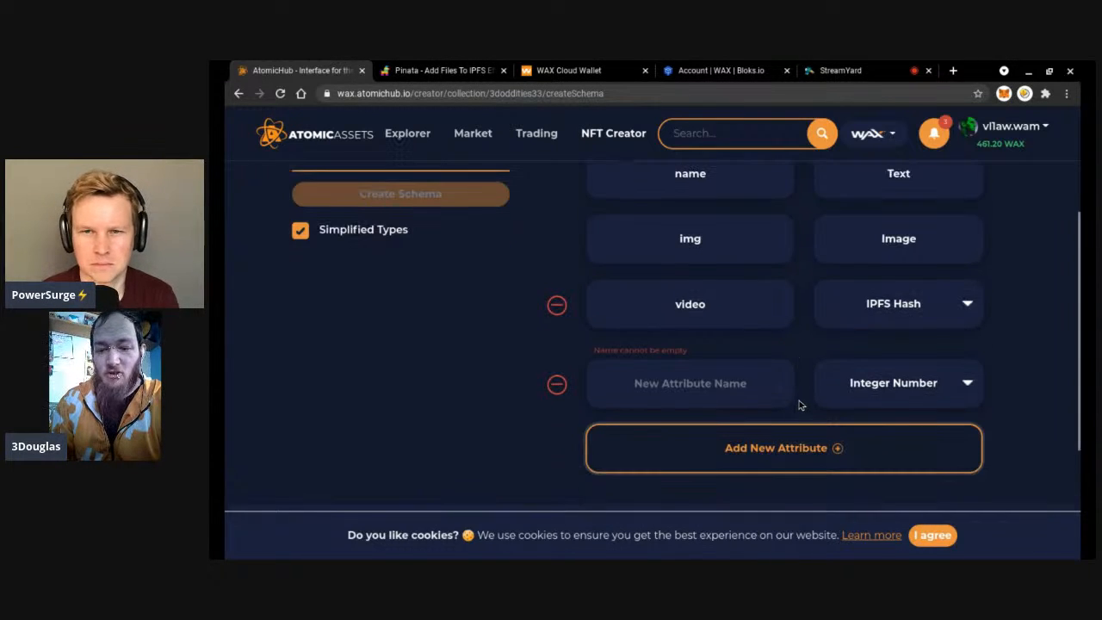
pyautogui.click(758, 377)
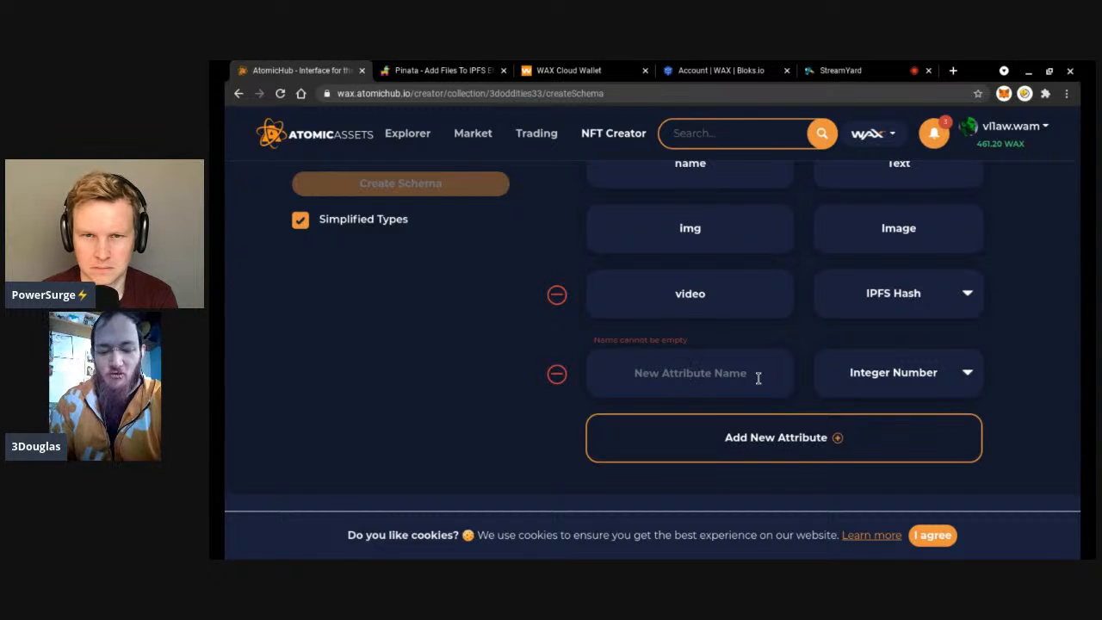
pyautogui.write('page 1')
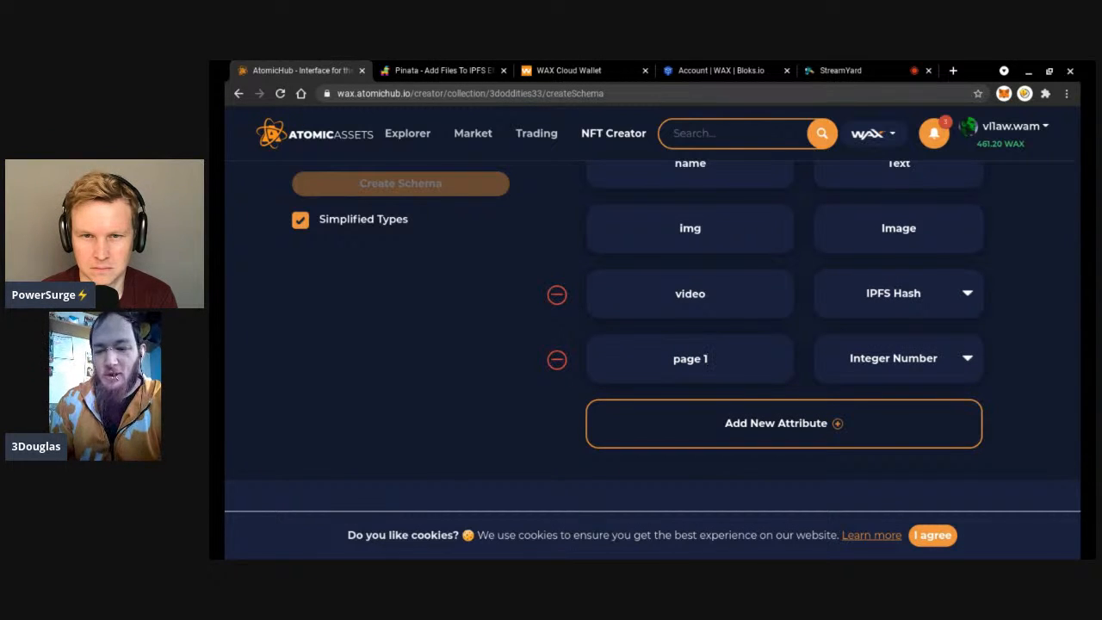
pyautogui.click(948, 378)
pyautogui.click(853, 437)
# Add a 'back img' attribute with type Image.
pyautogui.click(737, 440)
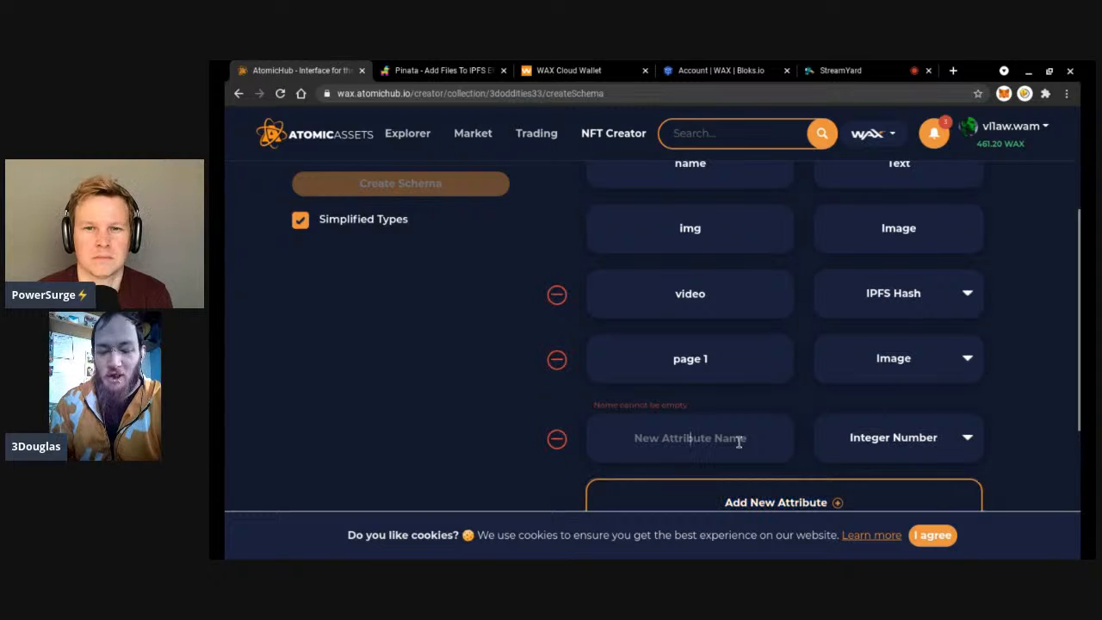
pyautogui.write('back img')
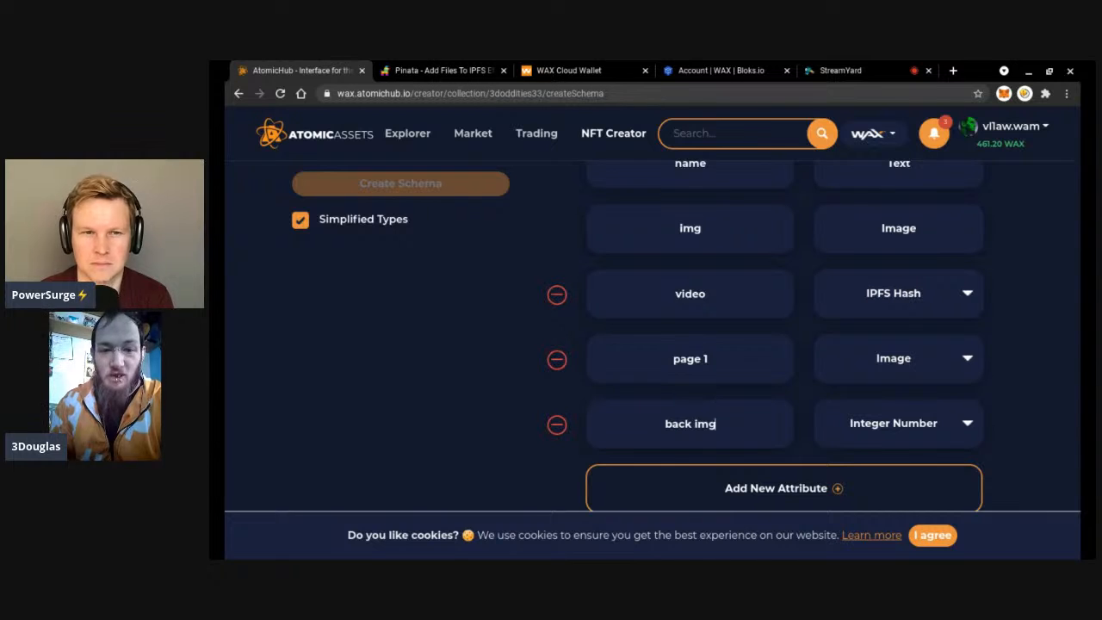
pyautogui.click(911, 427)
pyautogui.click(898, 364)
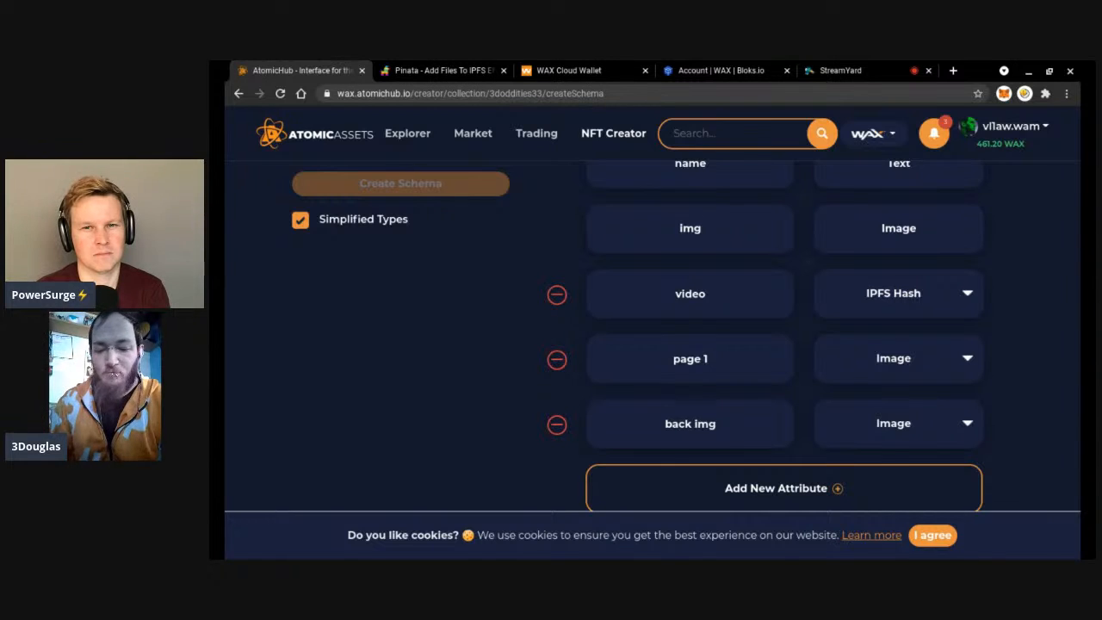
pyautogui.scroll(3, 523, 308)
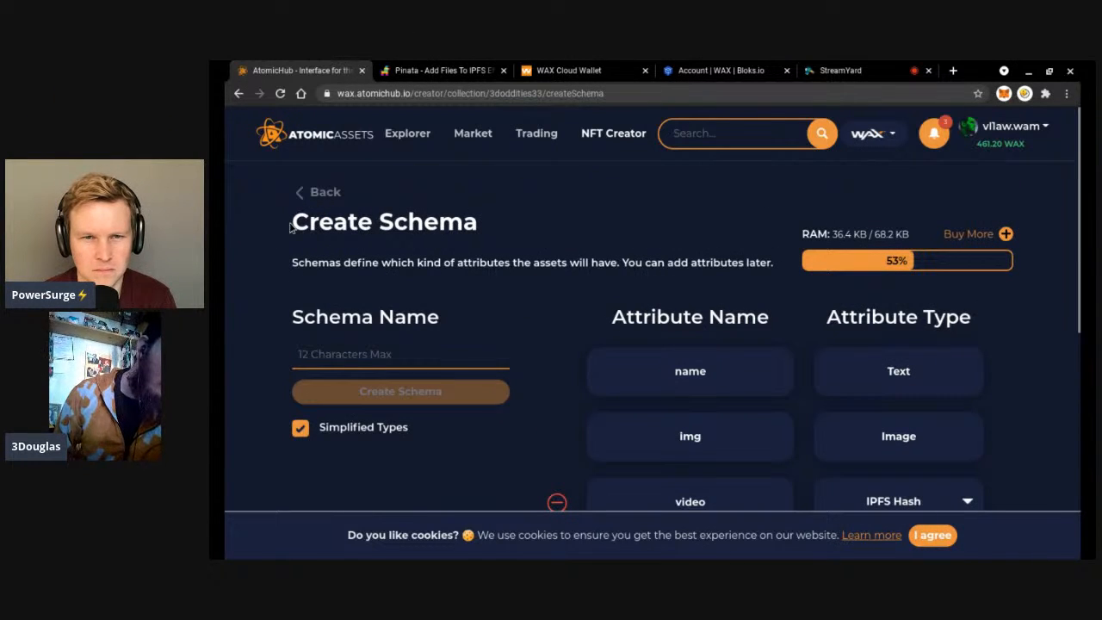
# Go back to the 3doddities33 collection page and open the musicoddity schema.
pyautogui.click(323, 195)
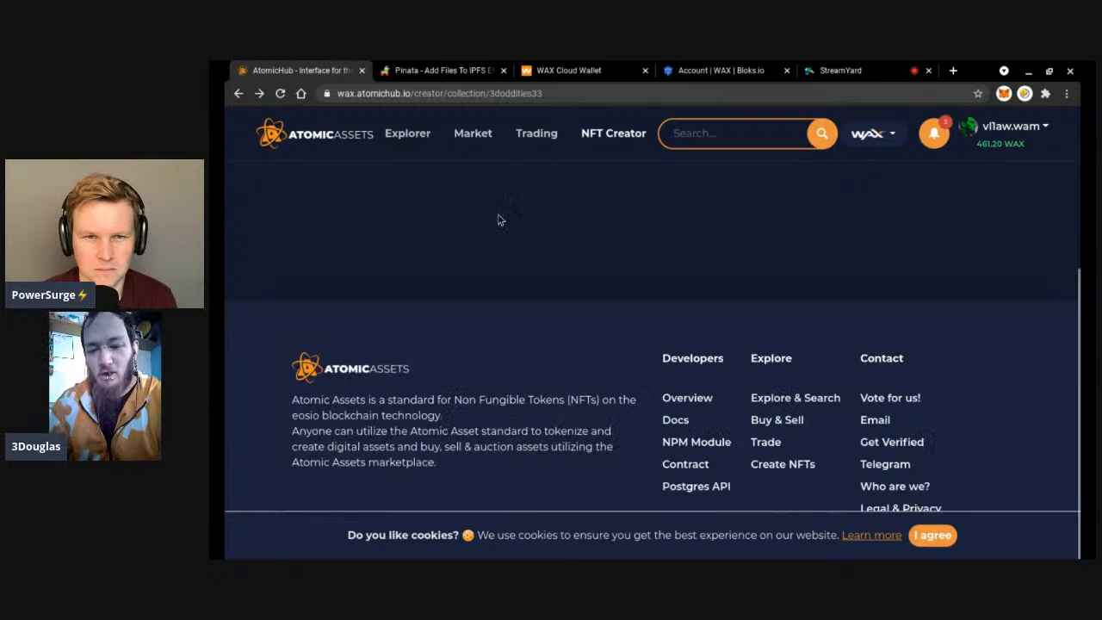
pyautogui.scroll(-2, 646, 325)
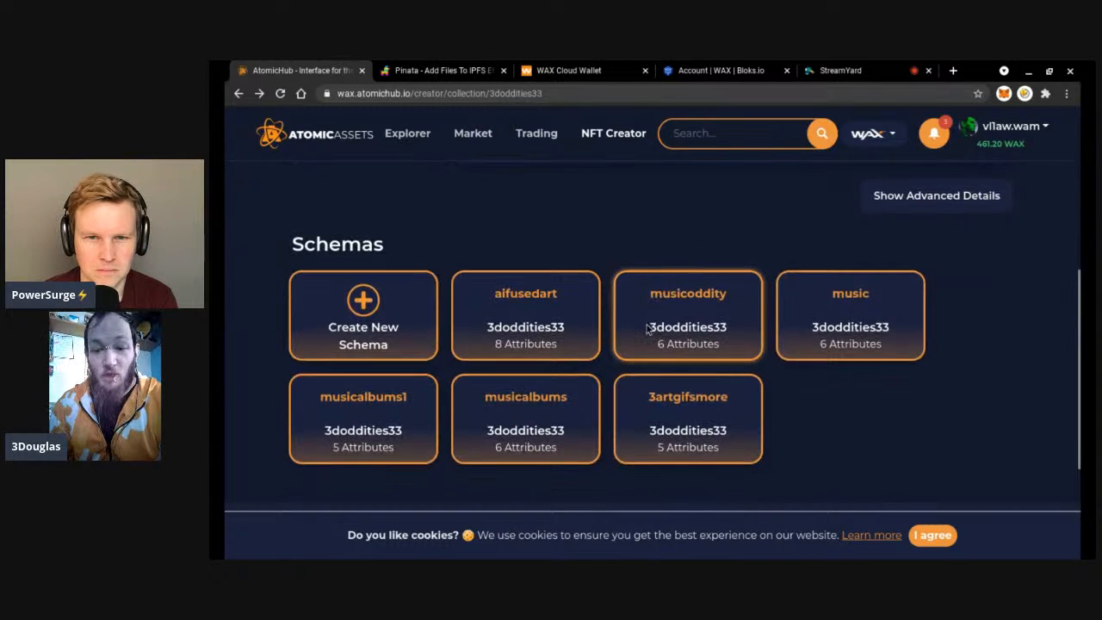
pyautogui.click(693, 337)
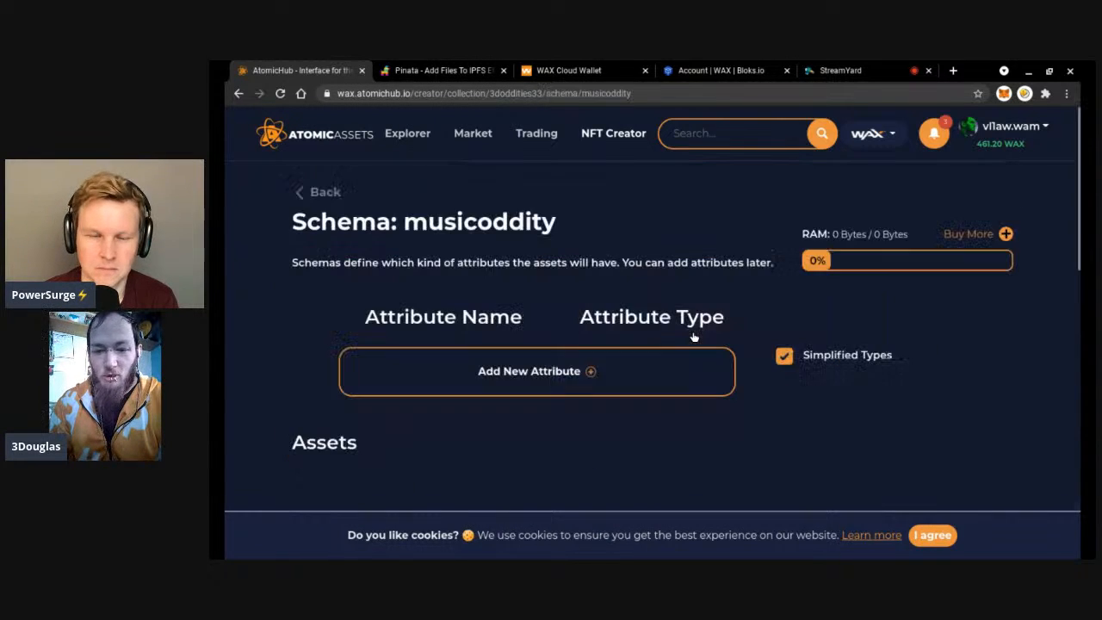
pyautogui.scroll(-3, 596, 256)
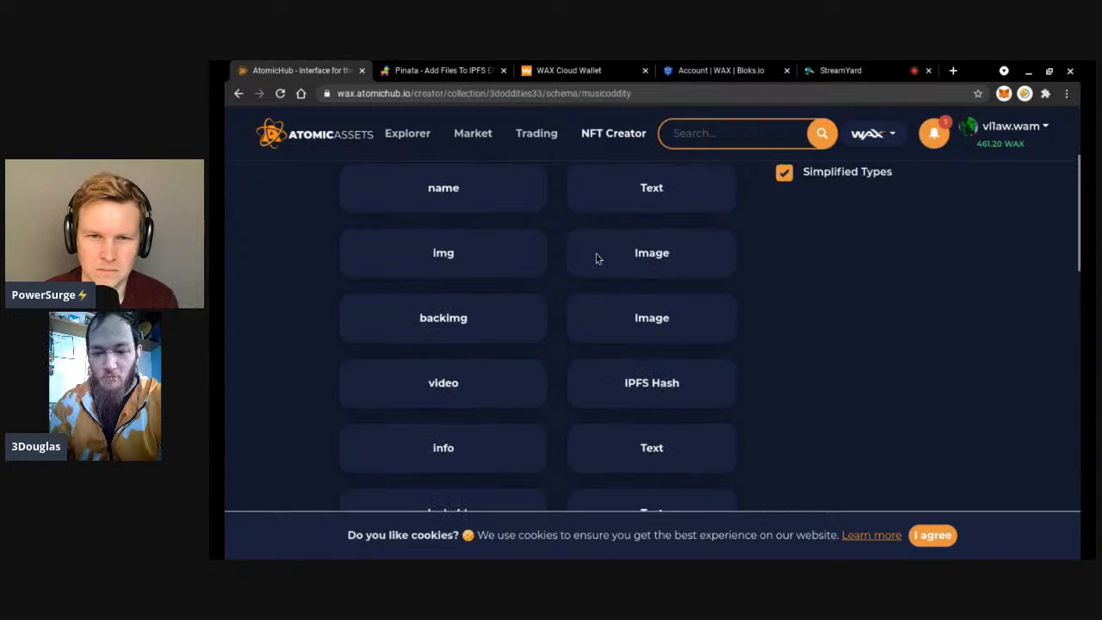
pyautogui.scroll(1, 595, 256)
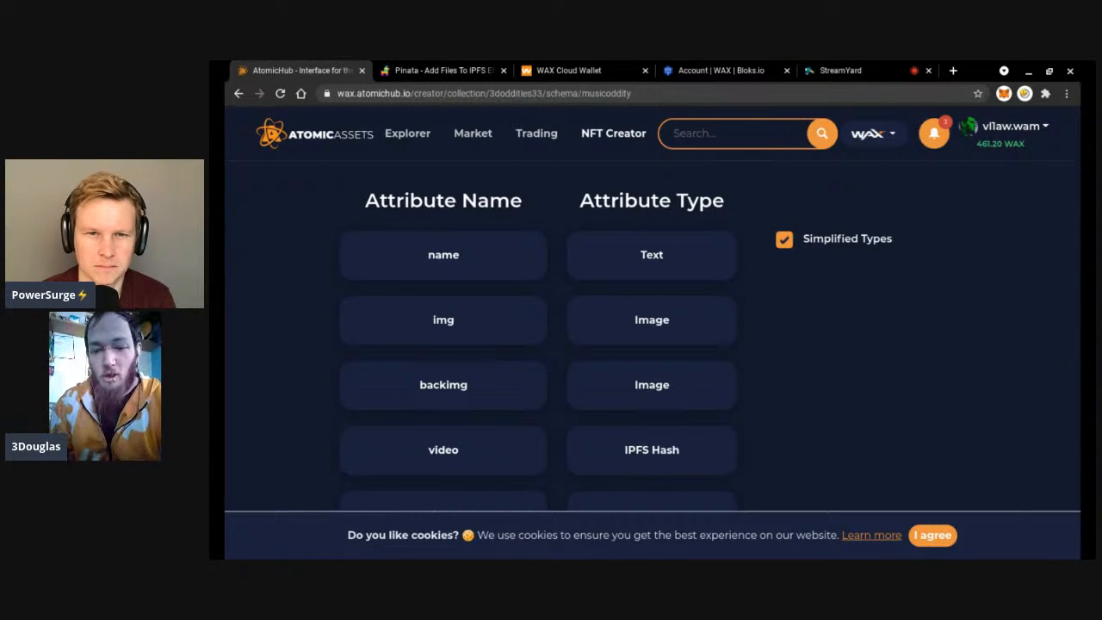
# Scroll through musicoddity's attributes and Assets section, then open its Mint Asset form.
pyautogui.scroll(-1, 556, 248)
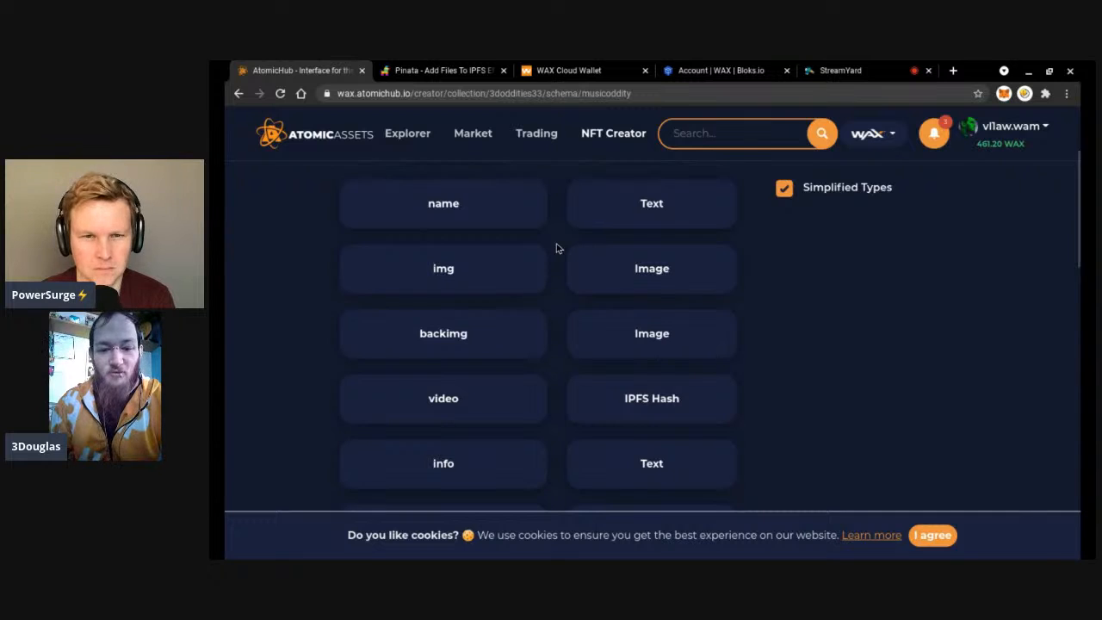
pyautogui.scroll(-1, 556, 248)
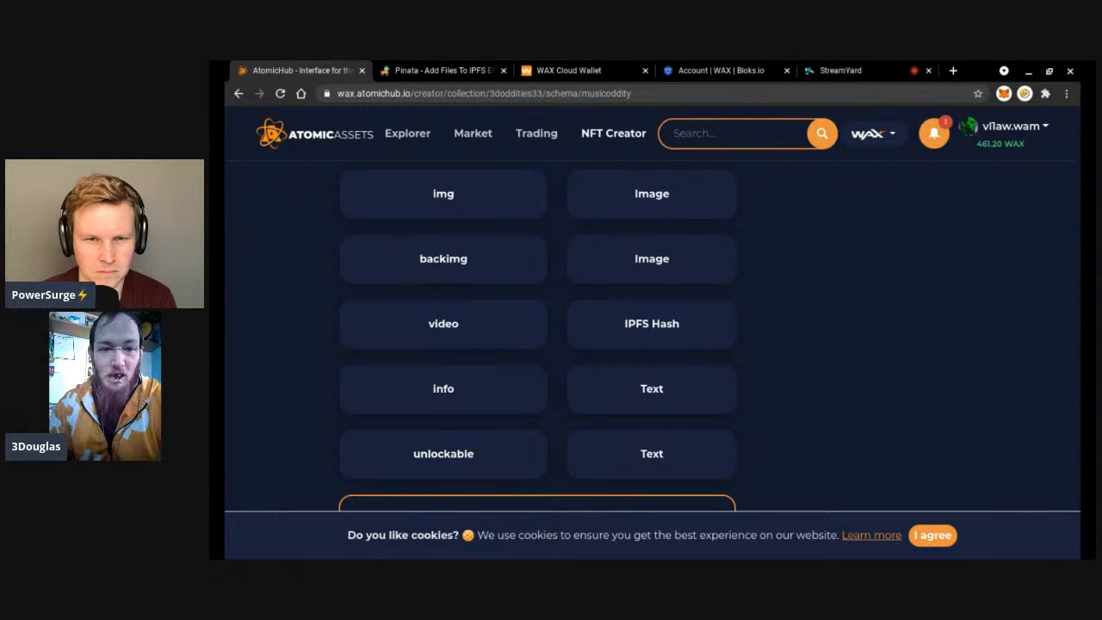
pyautogui.scroll(-1, 556, 334)
pyautogui.scroll(-1, 556, 334)
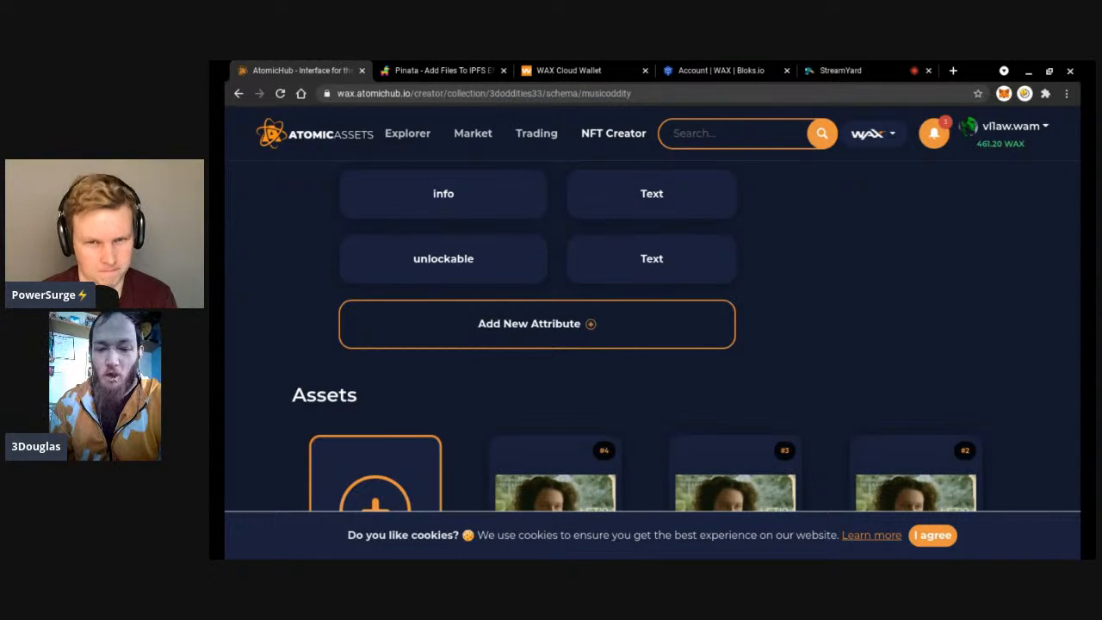
pyautogui.scroll(-1, 556, 334)
pyautogui.scroll(-1, 634, 266)
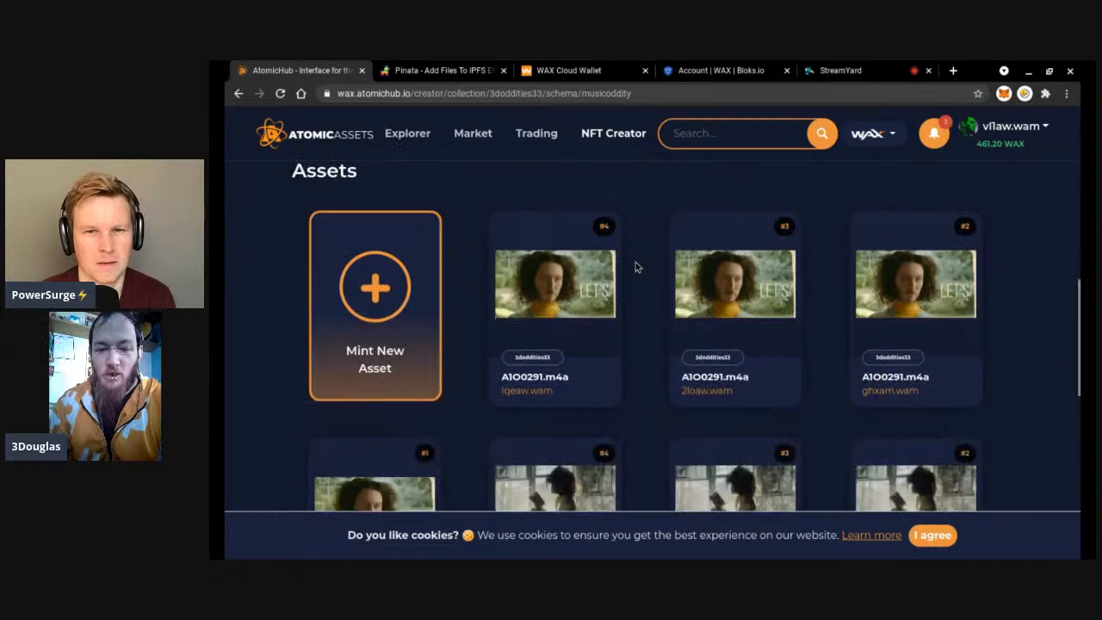
pyautogui.scroll(-1, 635, 266)
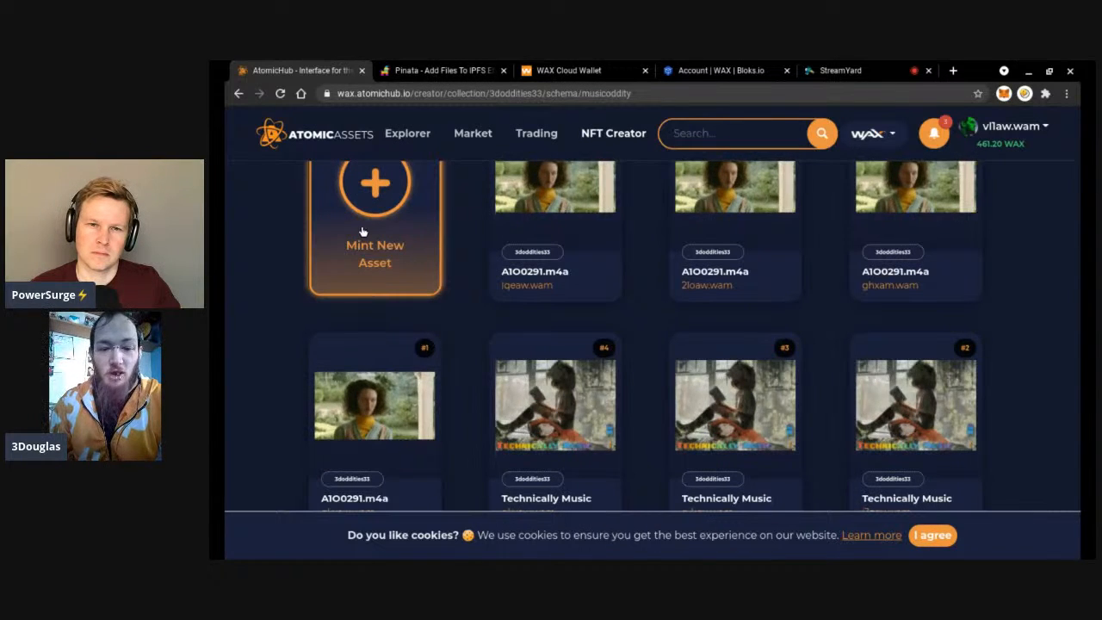
pyautogui.click(365, 234)
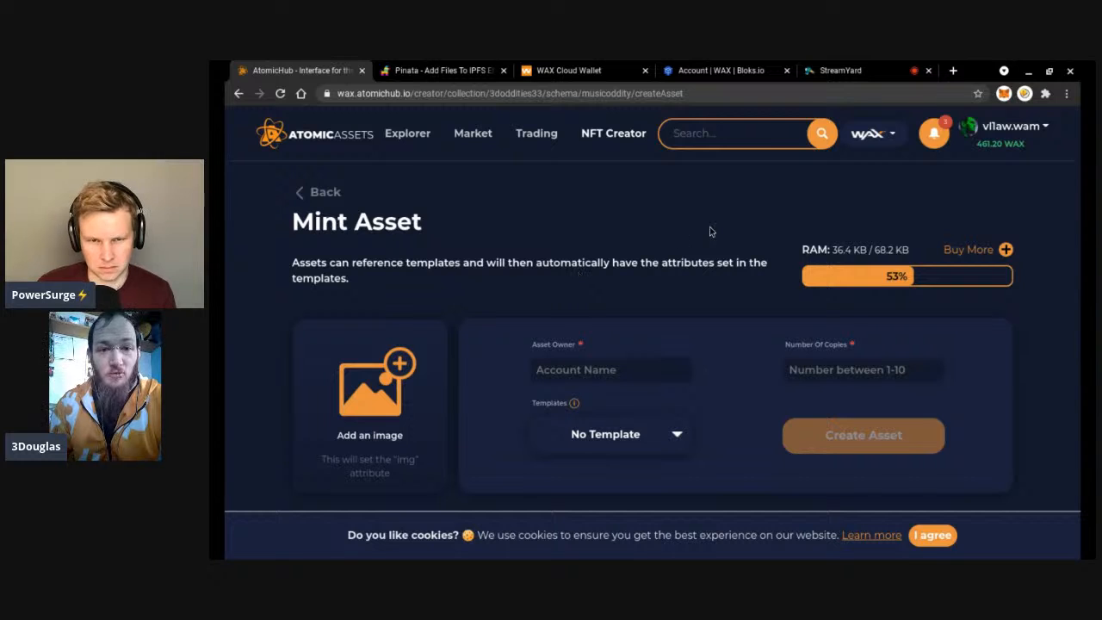
# Choose template #55523 (Technically Music) and review its name, img, backimg, video, info and unlockable values.
pyautogui.scroll(-1, 711, 231)
pyautogui.scroll(-1, 711, 231)
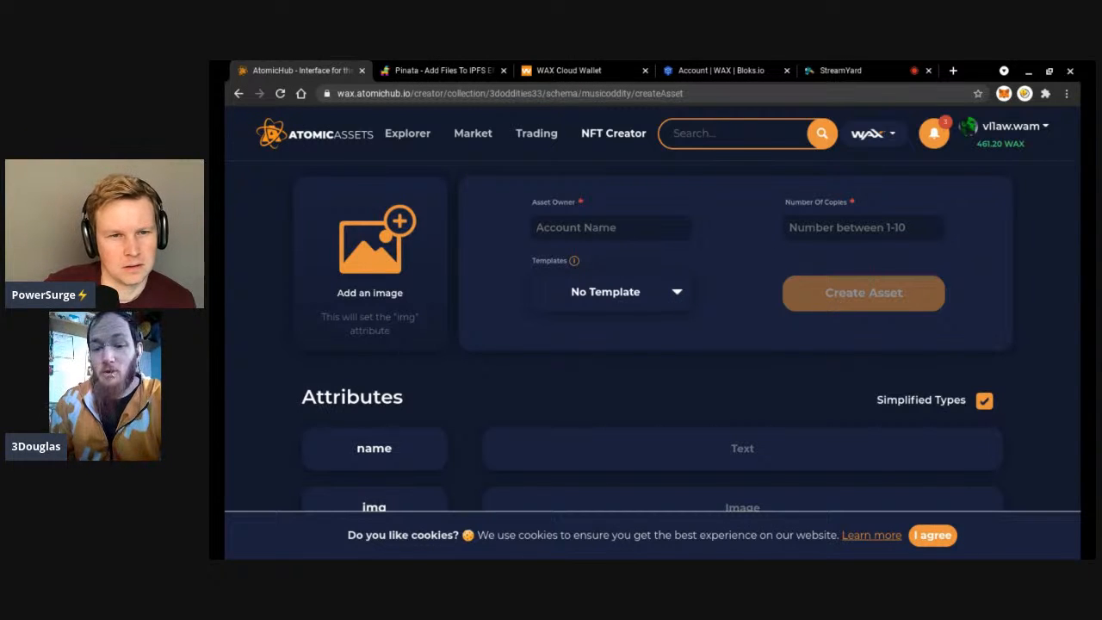
pyautogui.click(684, 331)
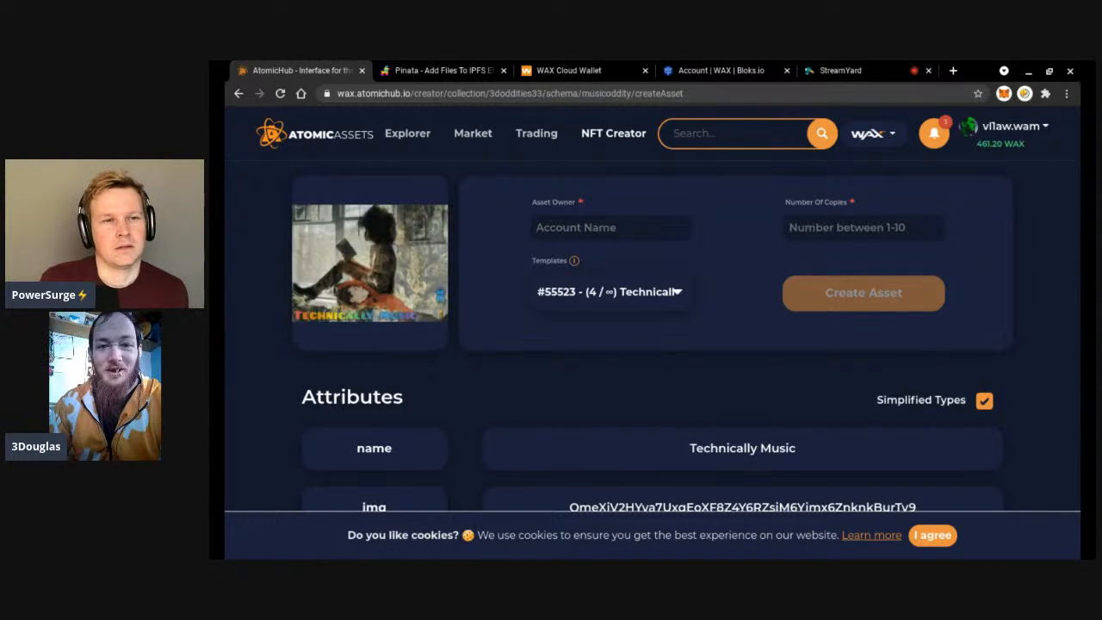
pyautogui.scroll(-5, 689, 344)
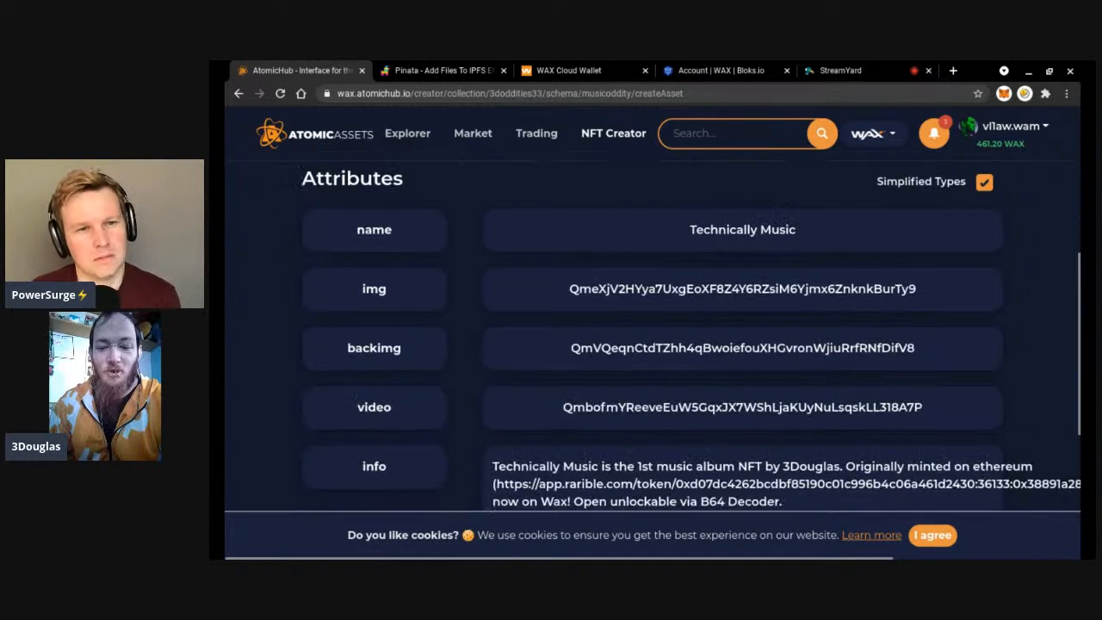
pyautogui.scroll(-1, 689, 344)
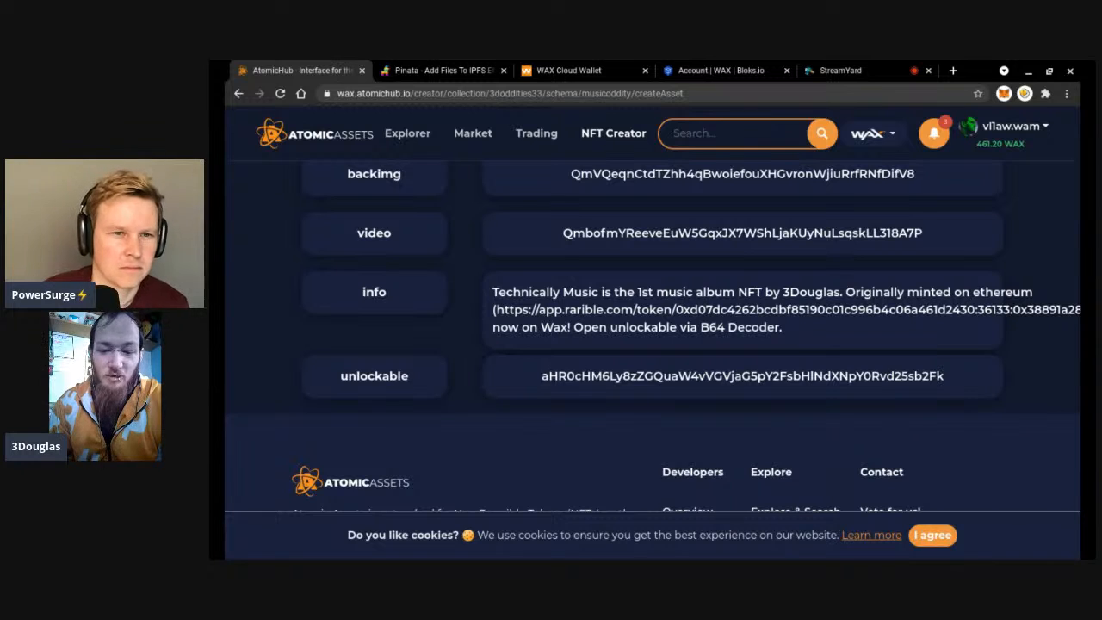
pyautogui.scroll(-2, 652, 360)
pyautogui.scroll(10, 653, 360)
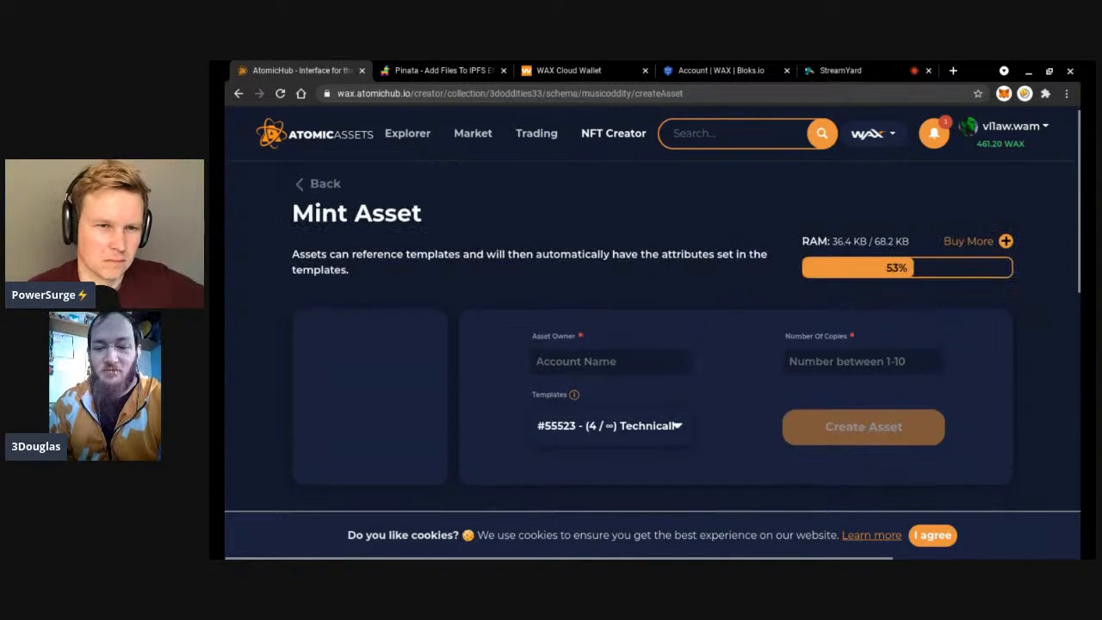
pyautogui.scroll(-3, 653, 360)
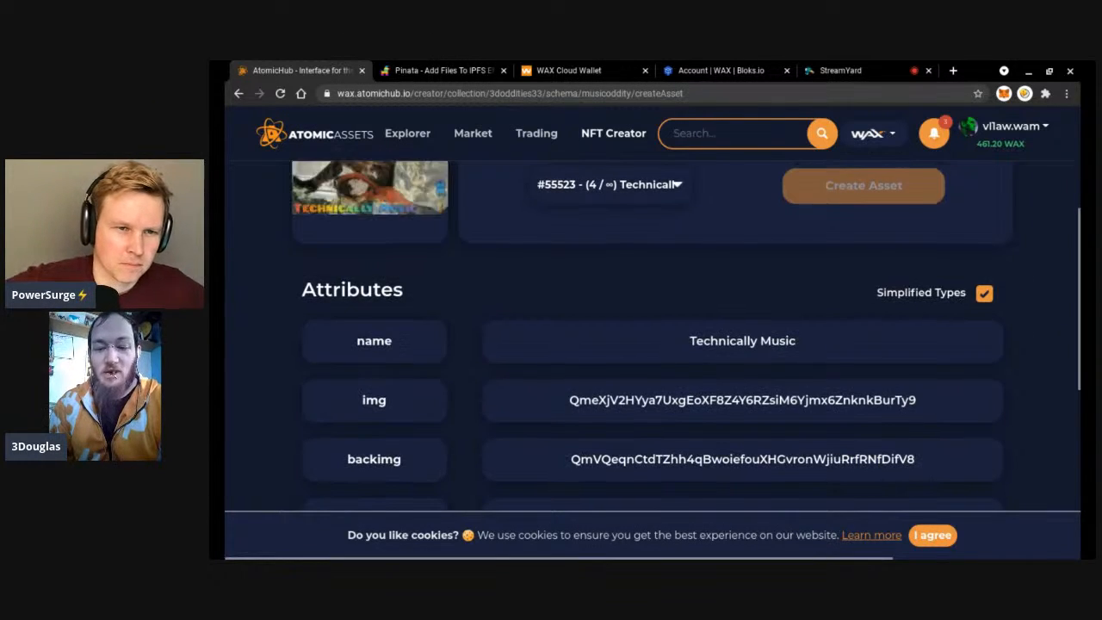
pyautogui.scroll(3, 463, 225)
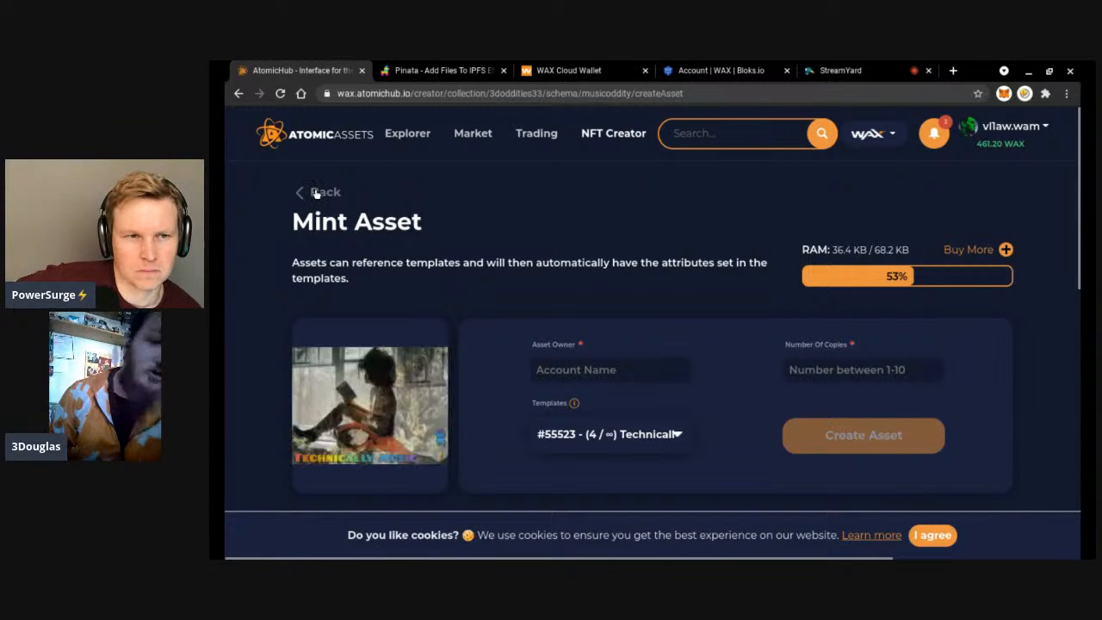
# Go back from Mint Asset to the musicoddity schema page and start a new template.
pyautogui.click(316, 193)
pyautogui.moveTo(581, 266)
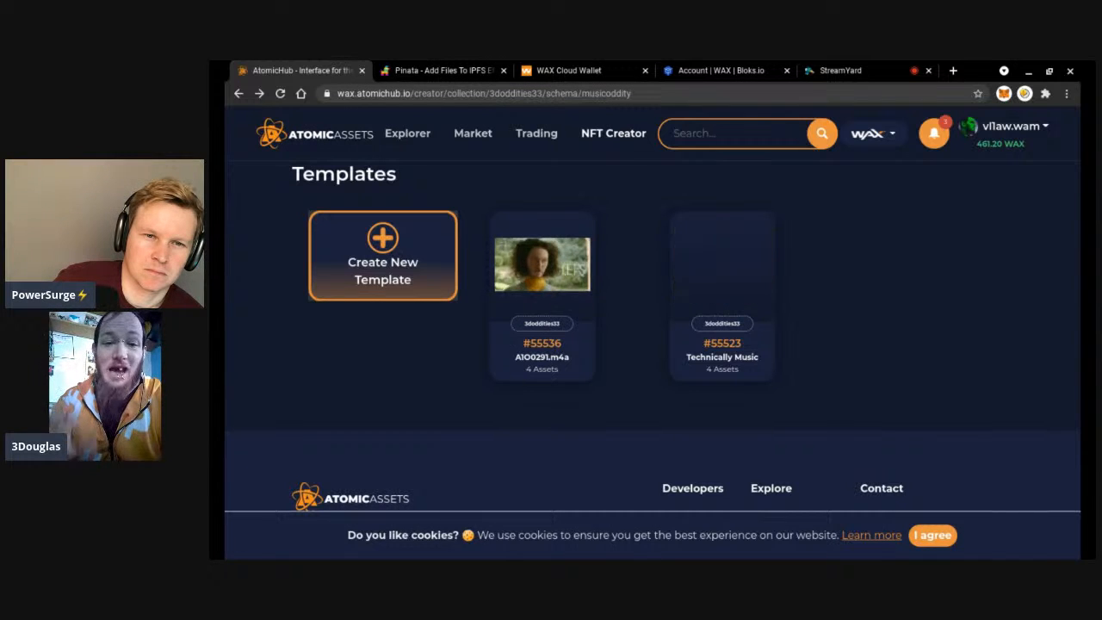
pyautogui.click(392, 258)
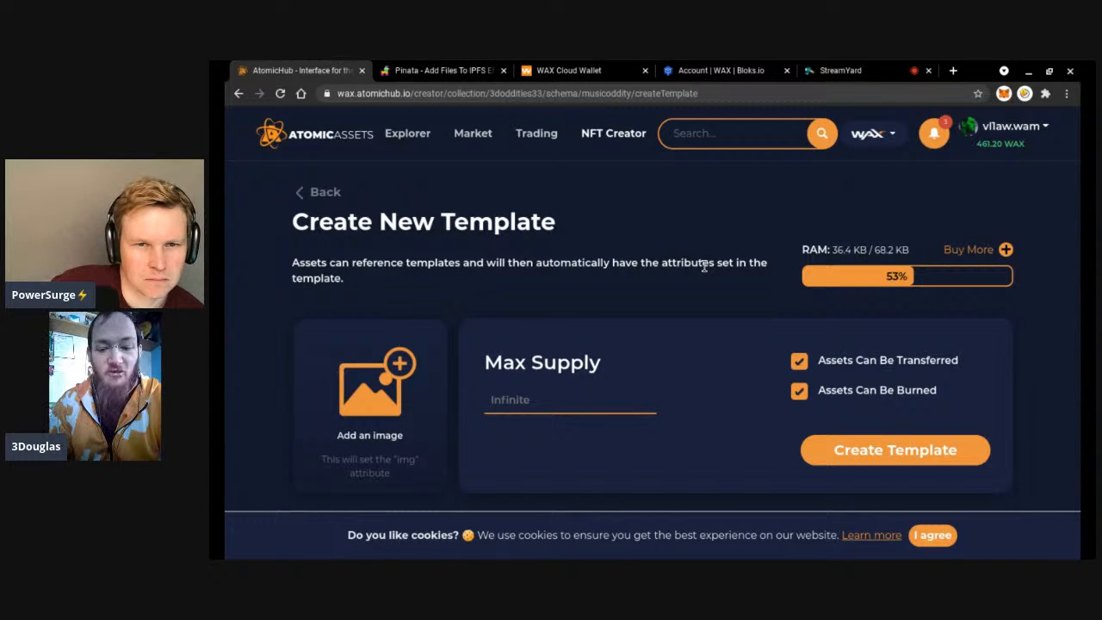
pyautogui.scroll(-4, 704, 267)
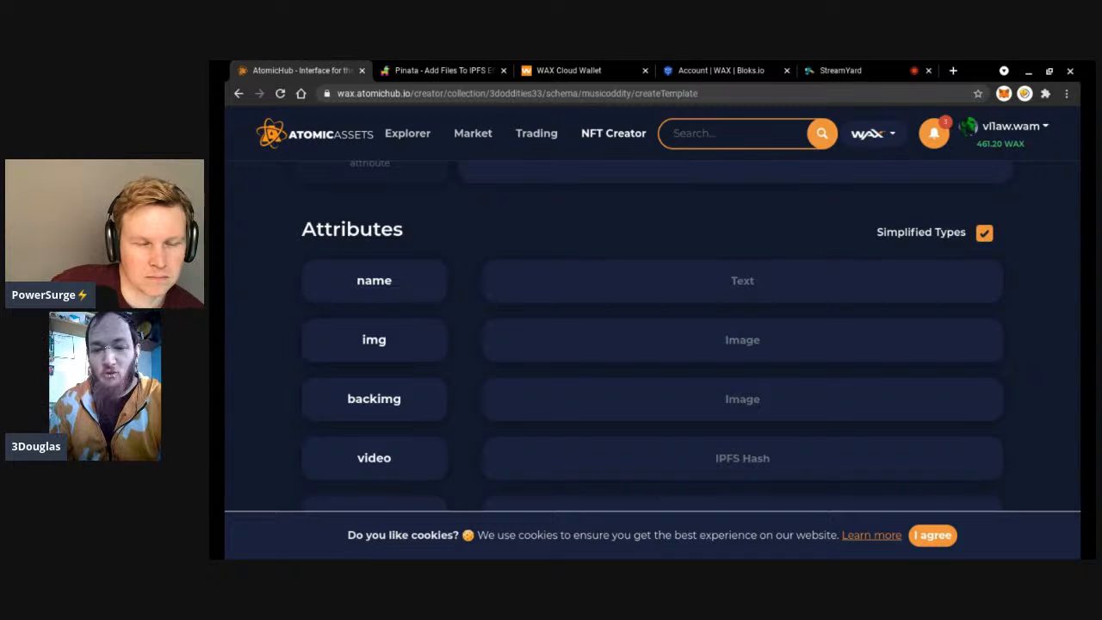
pyautogui.scroll(-1, 654, 345)
pyautogui.scroll(1, 654, 344)
pyautogui.scroll(-1, 654, 344)
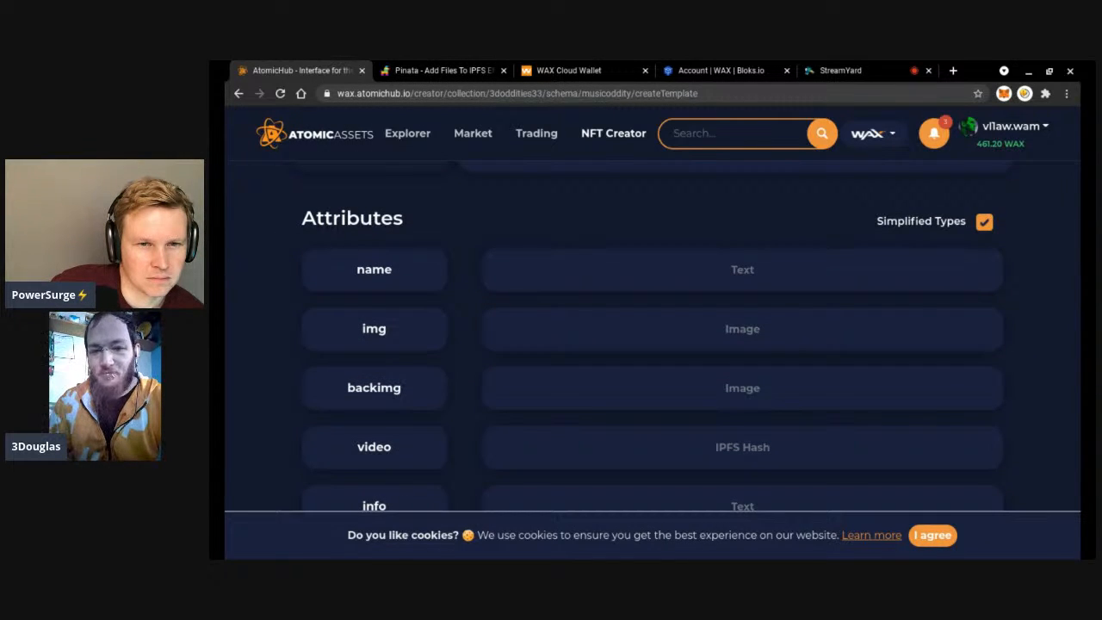
pyautogui.scroll(-1, 654, 344)
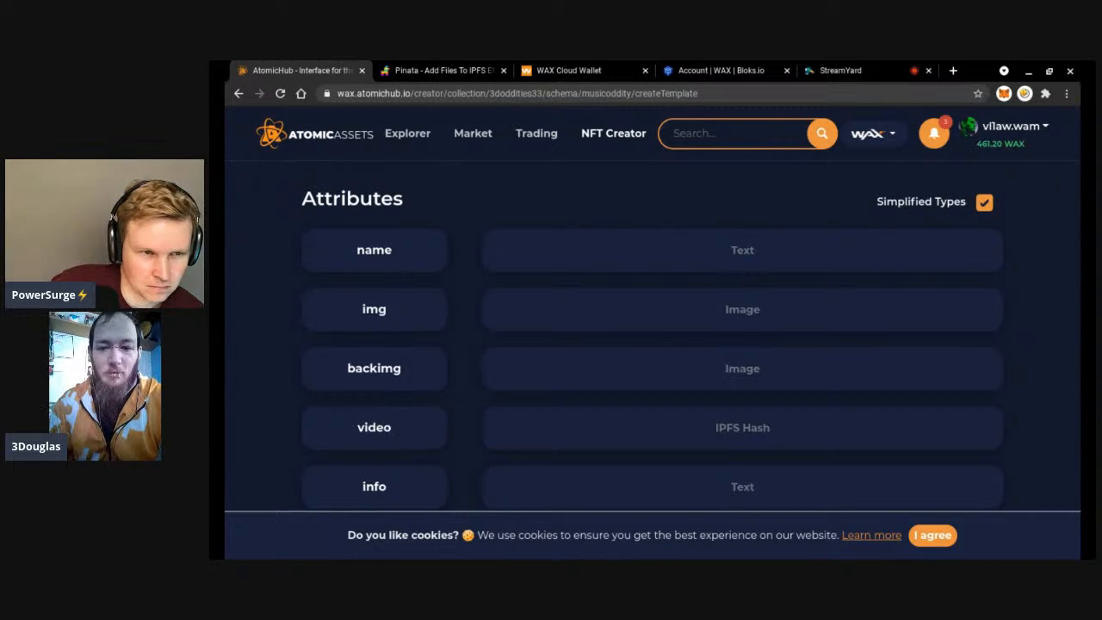
pyautogui.scroll(3, 655, 344)
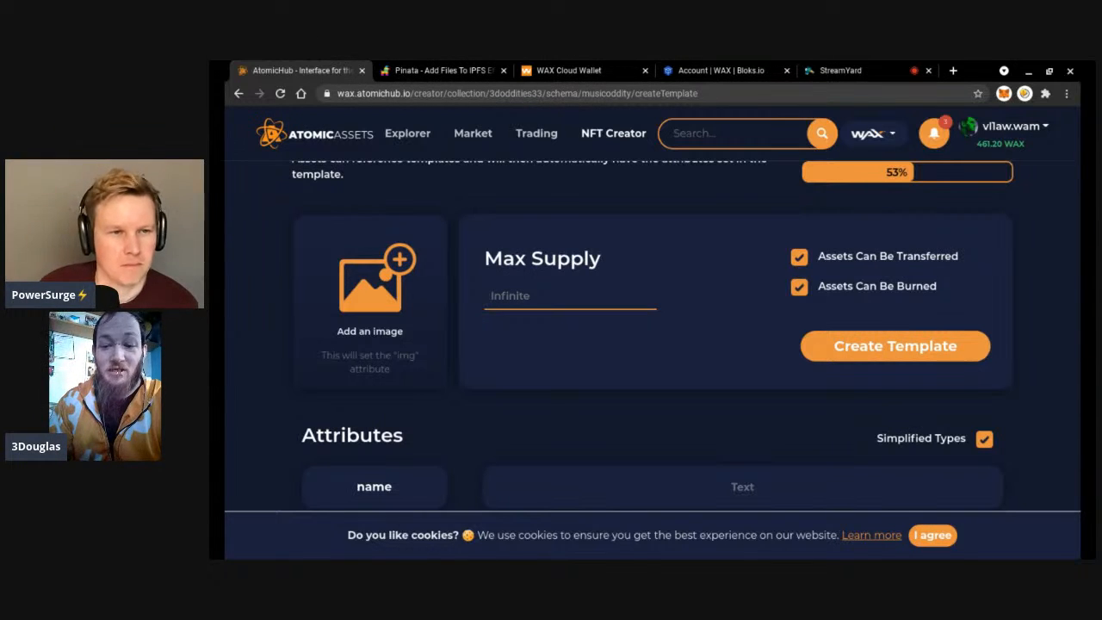
pyautogui.scroll(-3, 692, 336)
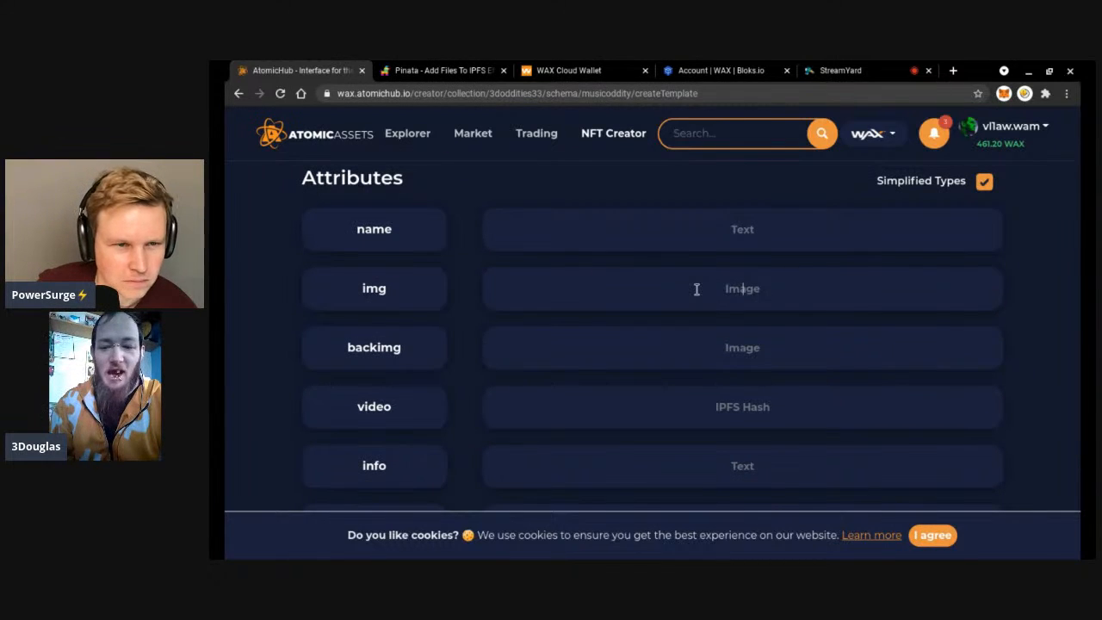
pyautogui.click(741, 287)
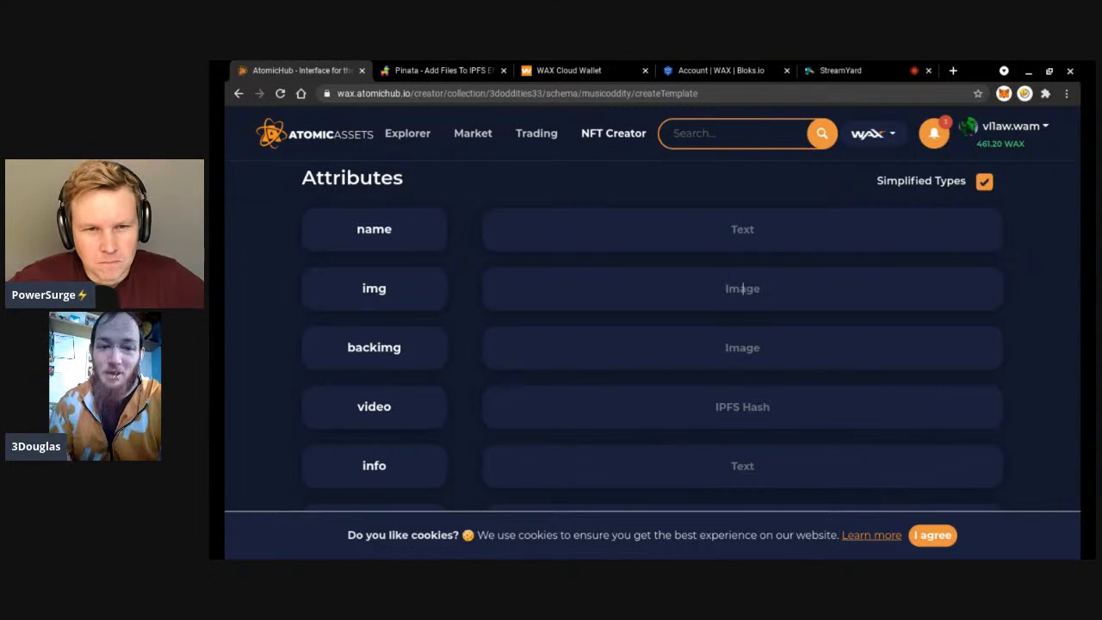
pyautogui.scroll(-2, 742, 288)
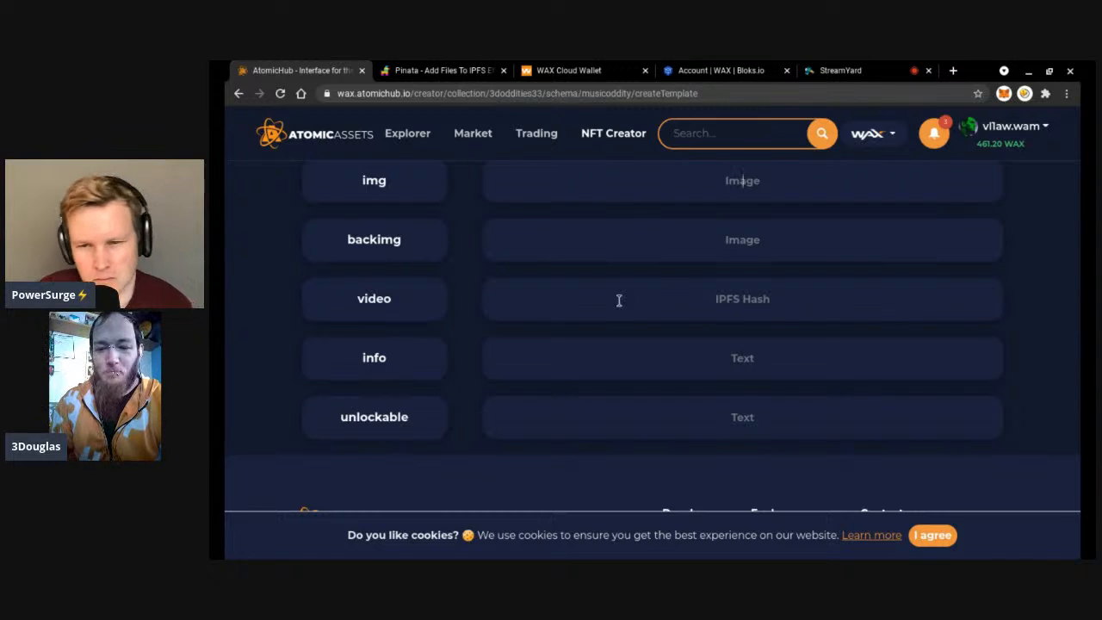
pyautogui.scroll(-1, 617, 300)
pyautogui.scroll(2, 617, 300)
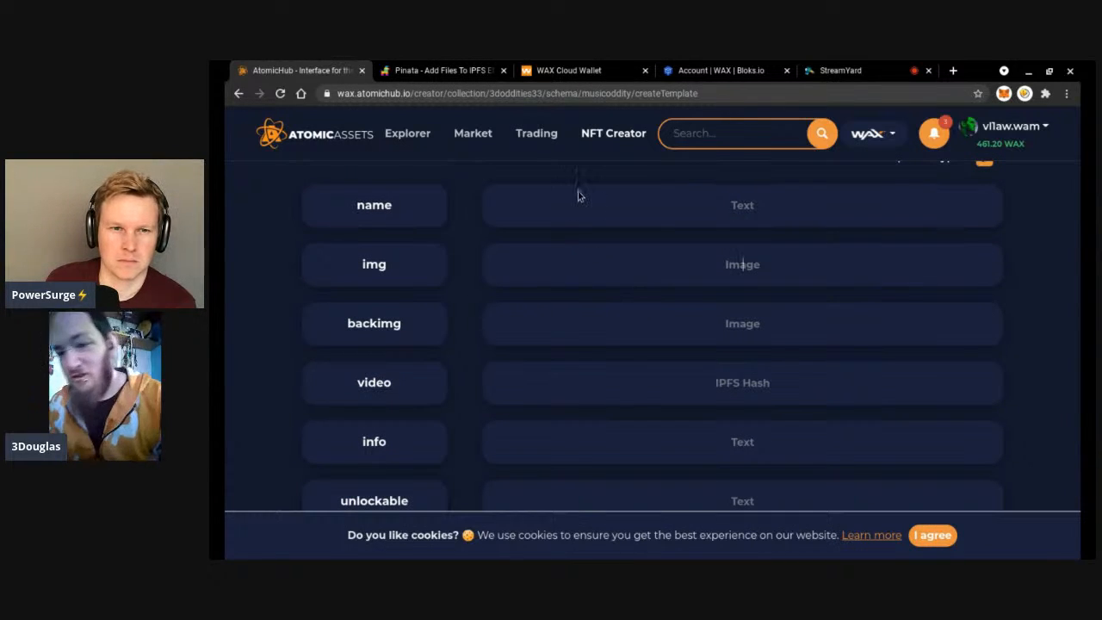
pyautogui.click(470, 74)
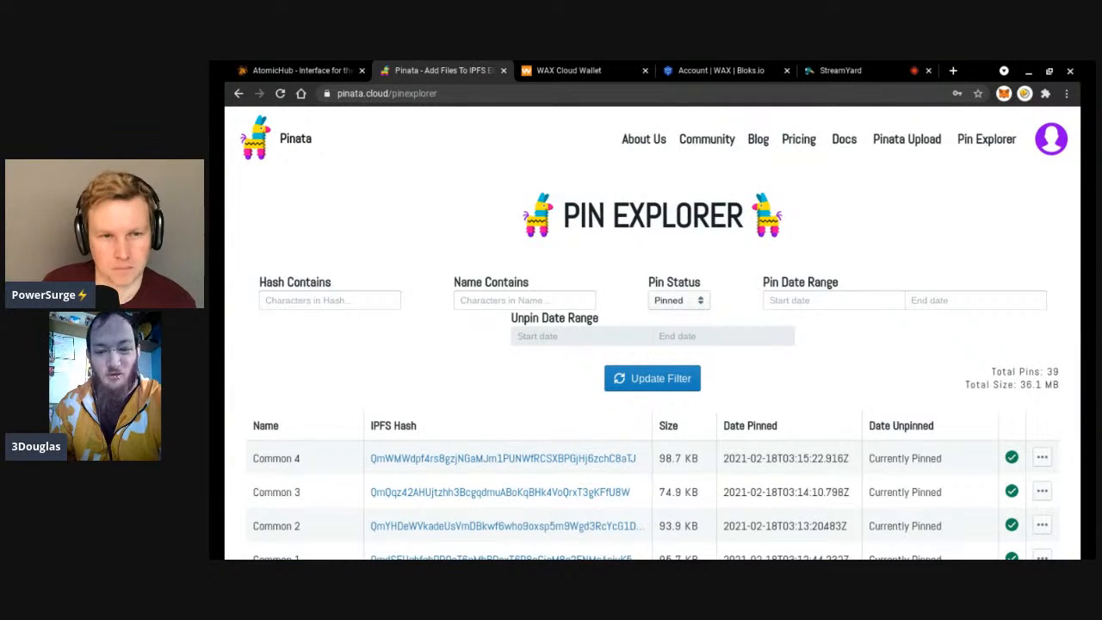
# Copy Mythic 1A's IPFS hash from Pinata's Pin Explorer and return to AtomicHub's template form.
pyautogui.click(891, 140)
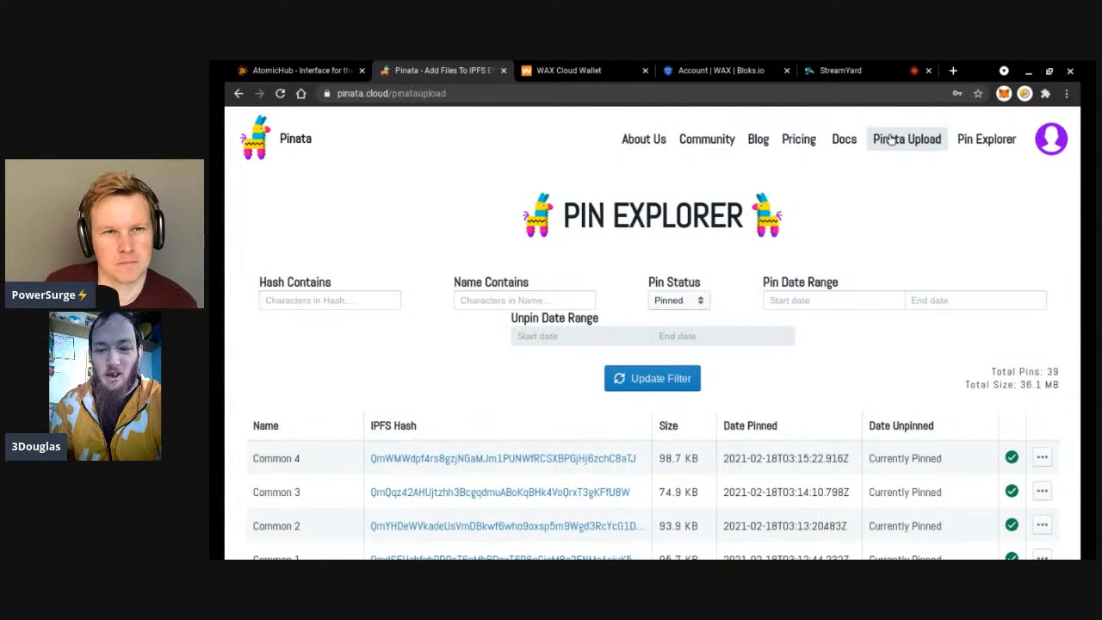
pyautogui.click(992, 141)
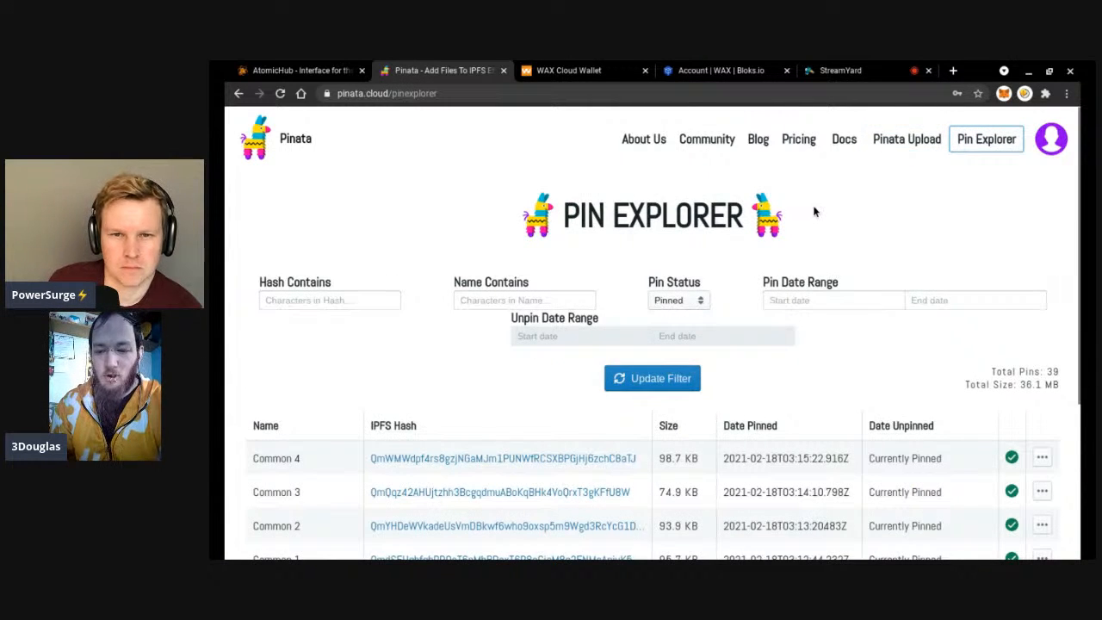
pyautogui.scroll(-2, 812, 205)
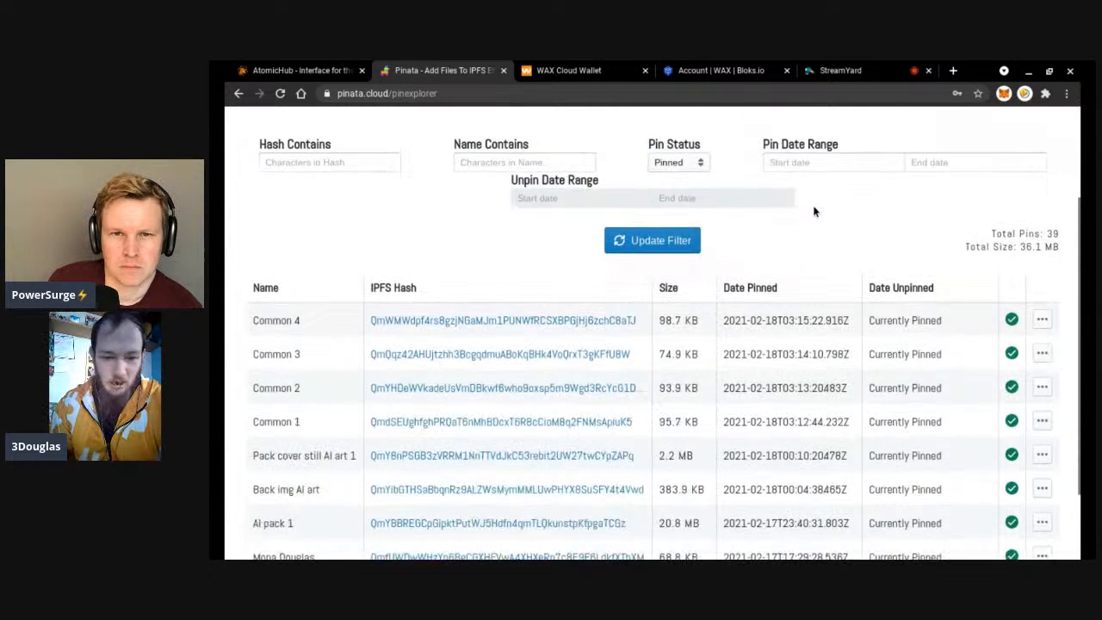
pyautogui.click(1043, 323)
pyautogui.click(1026, 341)
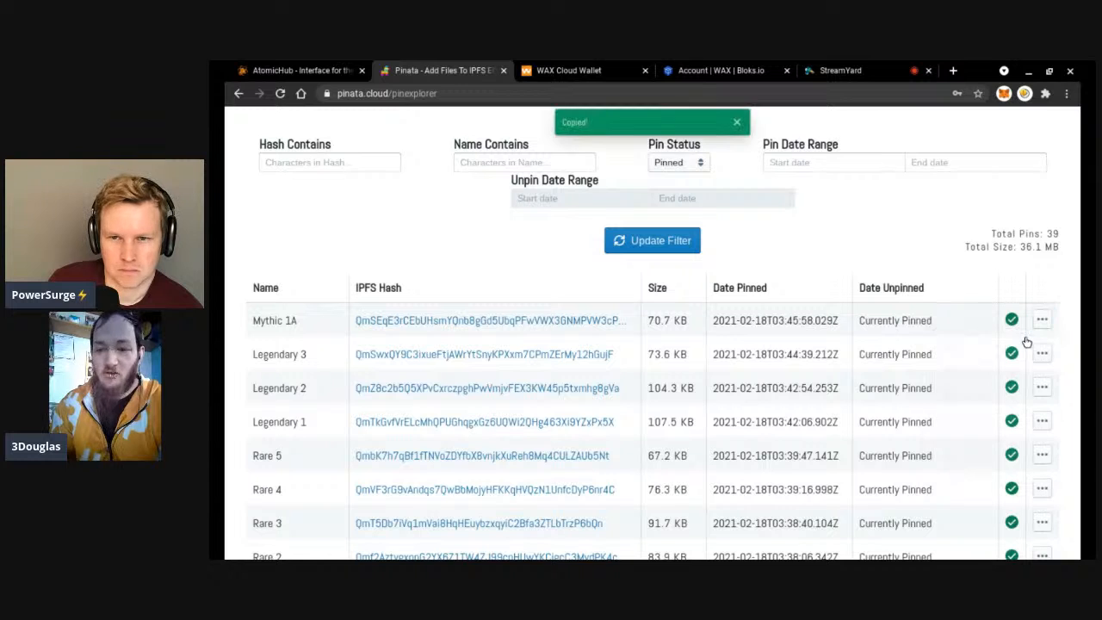
pyautogui.click(324, 68)
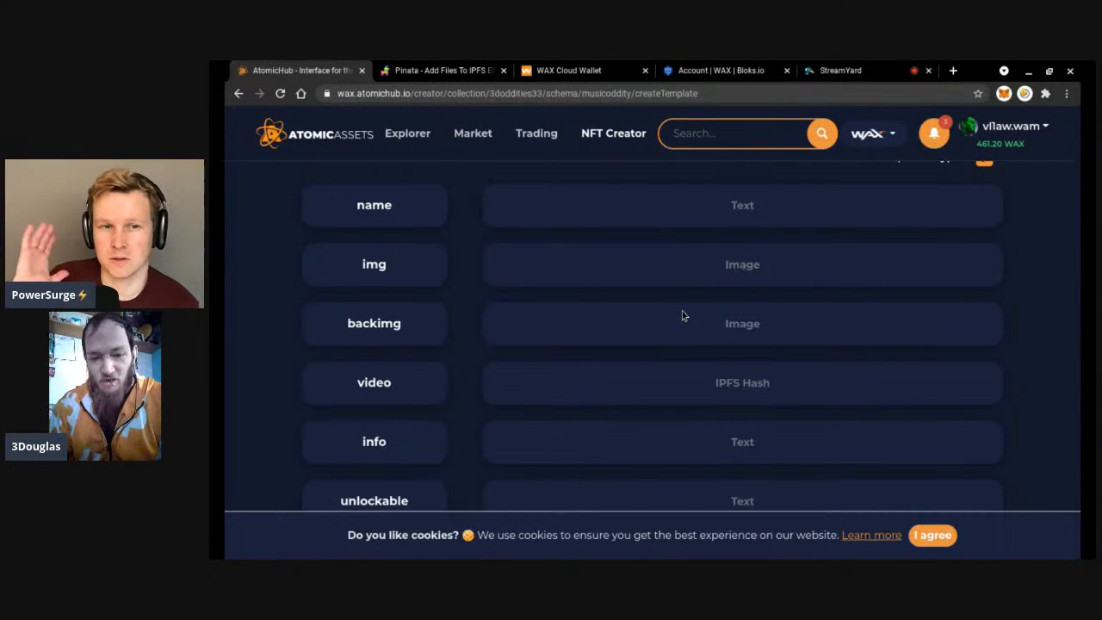
# Paste Mythic 1A's IPFS hash into the template's img attribute and view the image preview.
pyautogui.hotkey('ctrl', 'v')
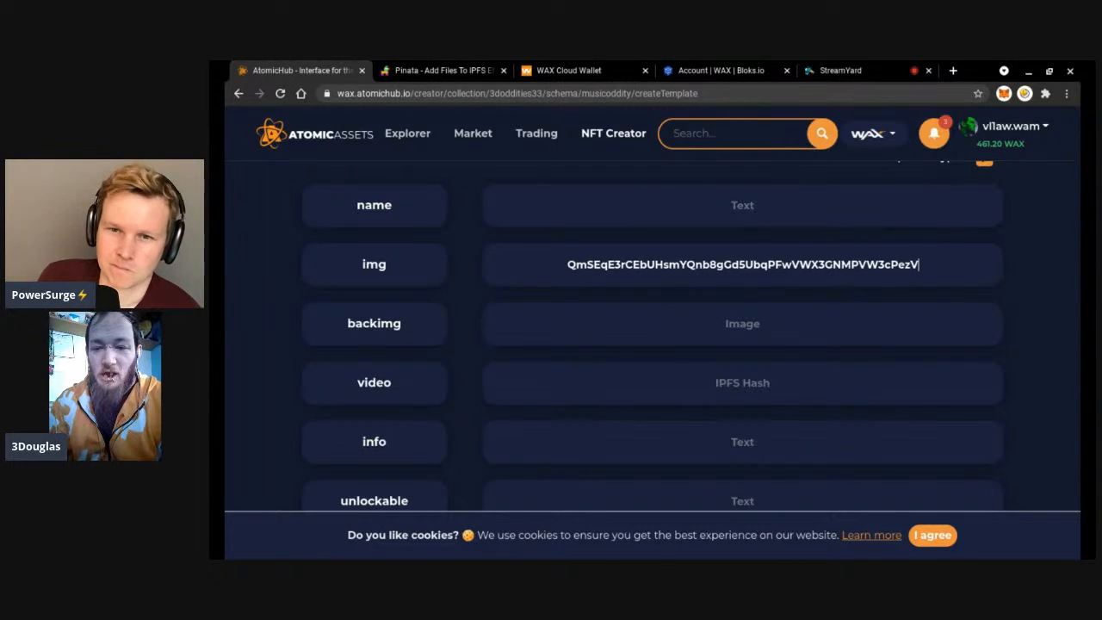
pyautogui.scroll(3, 652, 336)
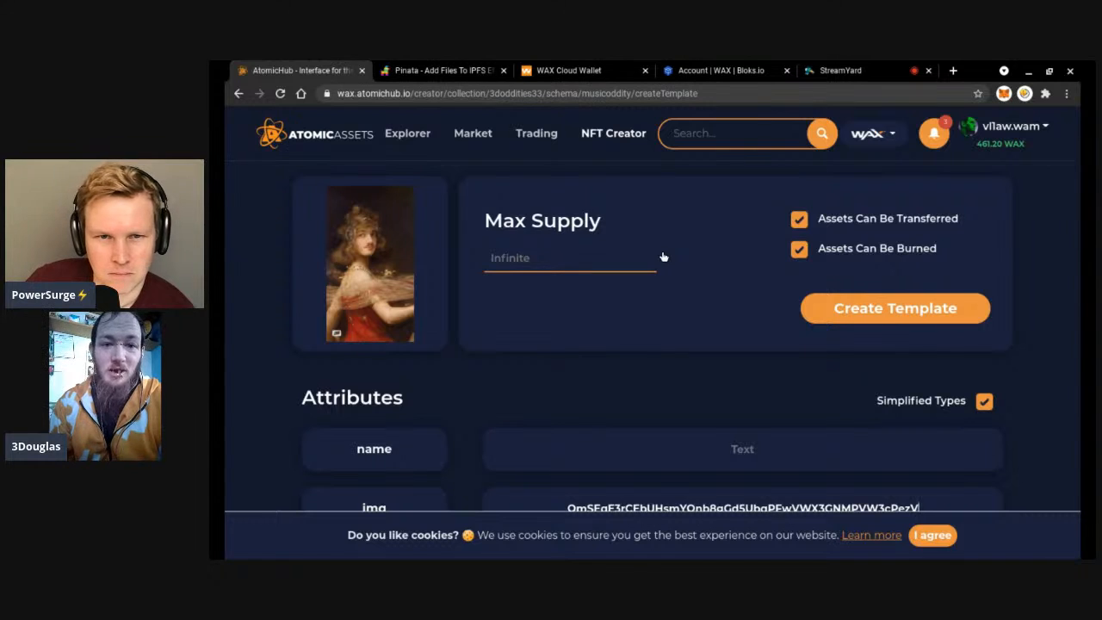
# Toggle the template's Assets Can Be Transferred and Assets Can Be Burned checkboxes.
pyautogui.scroll(2, 683, 362)
pyautogui.scroll(-1, 682, 362)
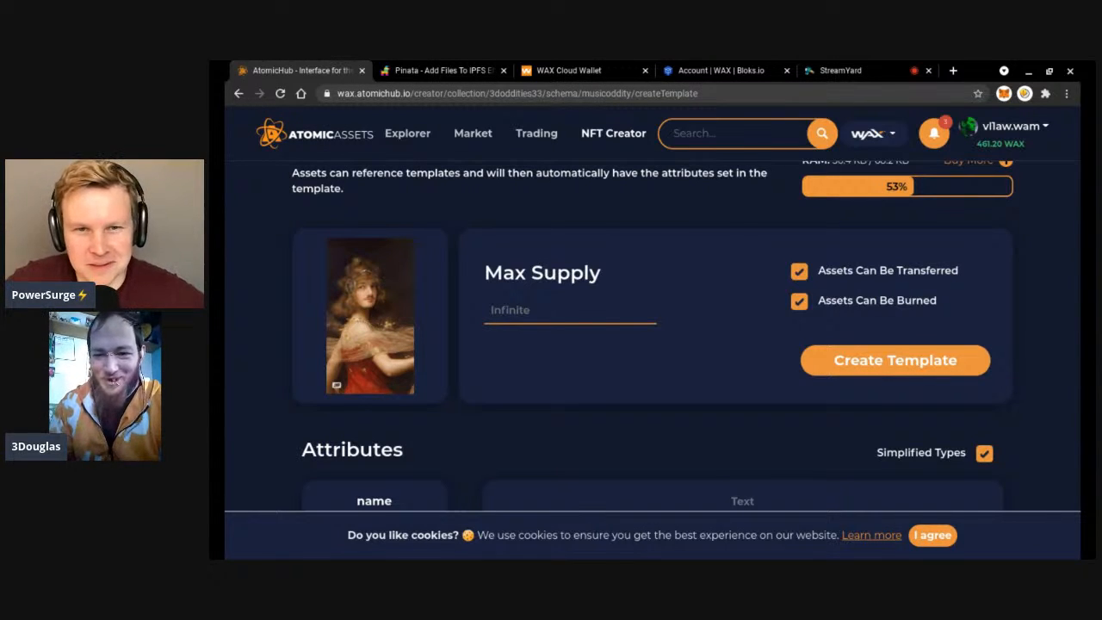
pyautogui.scroll(-1, 795, 259)
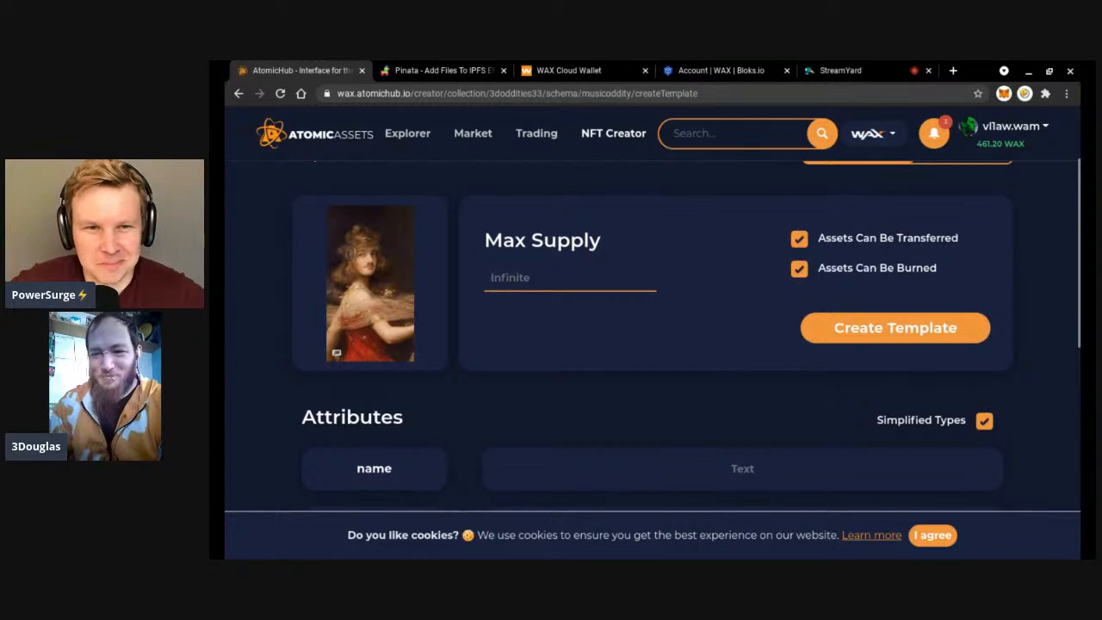
pyautogui.click(797, 241)
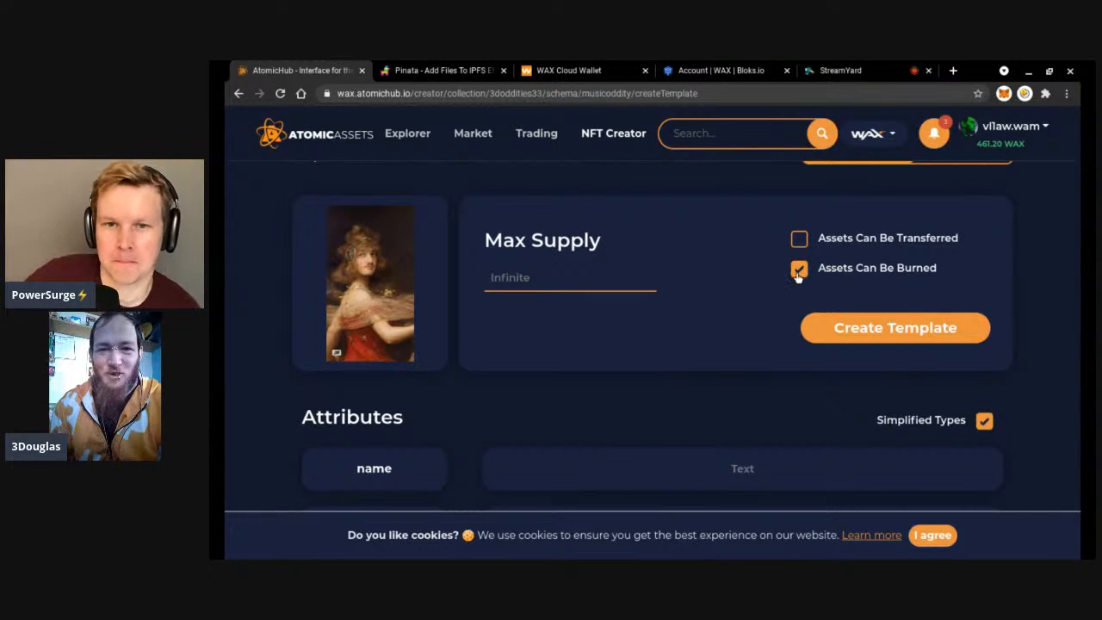
pyautogui.click(798, 268)
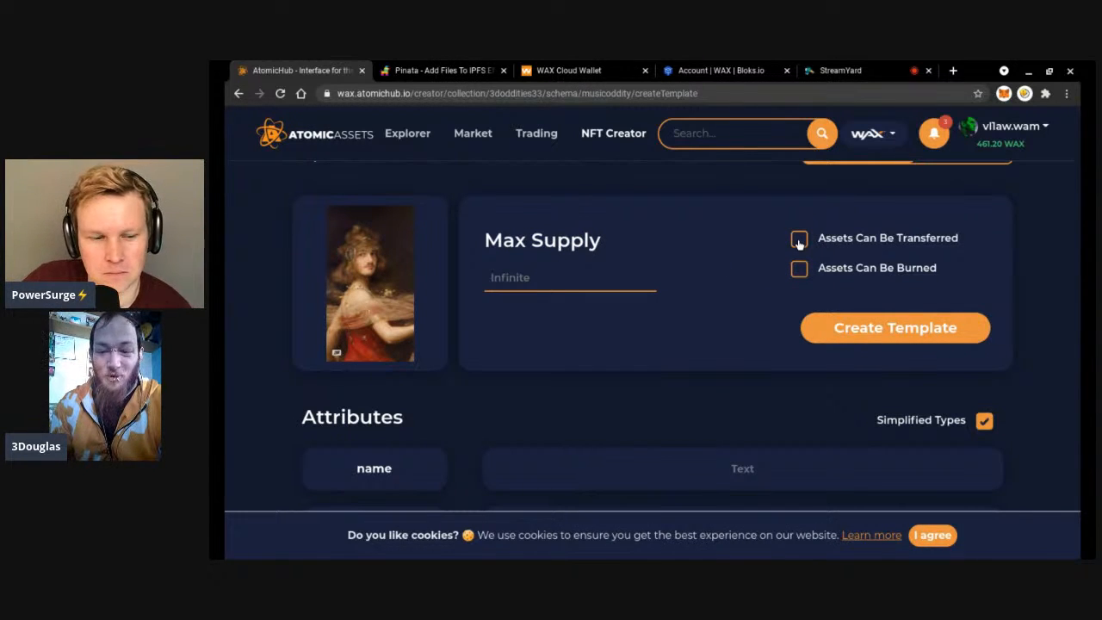
pyautogui.click(798, 241)
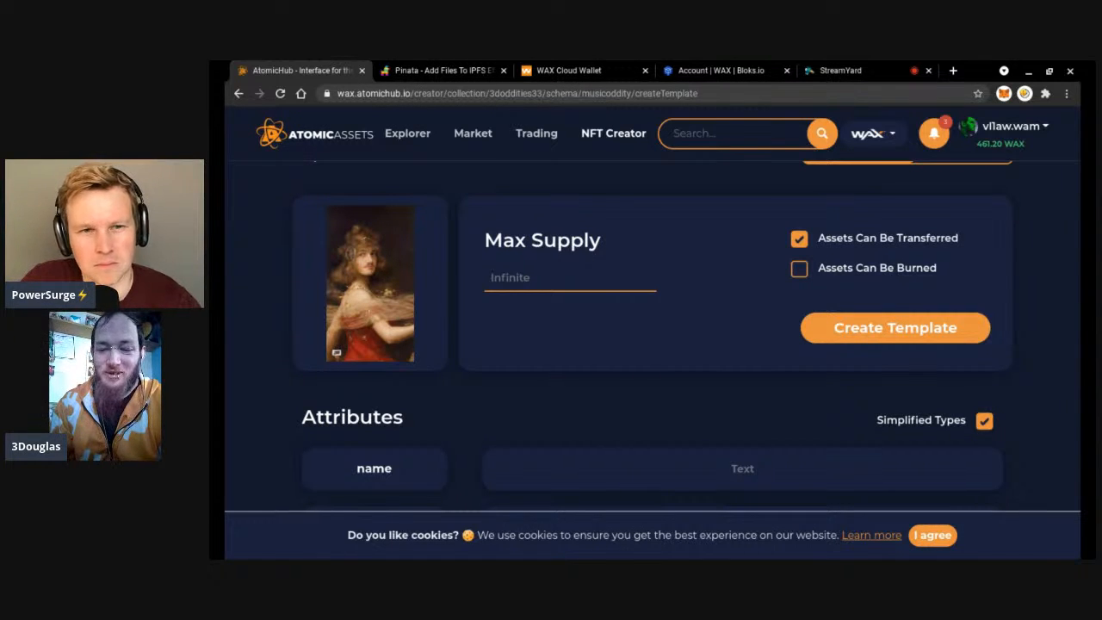
# Leave both transfer and burn options unticked, then return to the musicoddity schema's template list.
pyautogui.scroll(-2, 654, 344)
pyautogui.scroll(2, 654, 344)
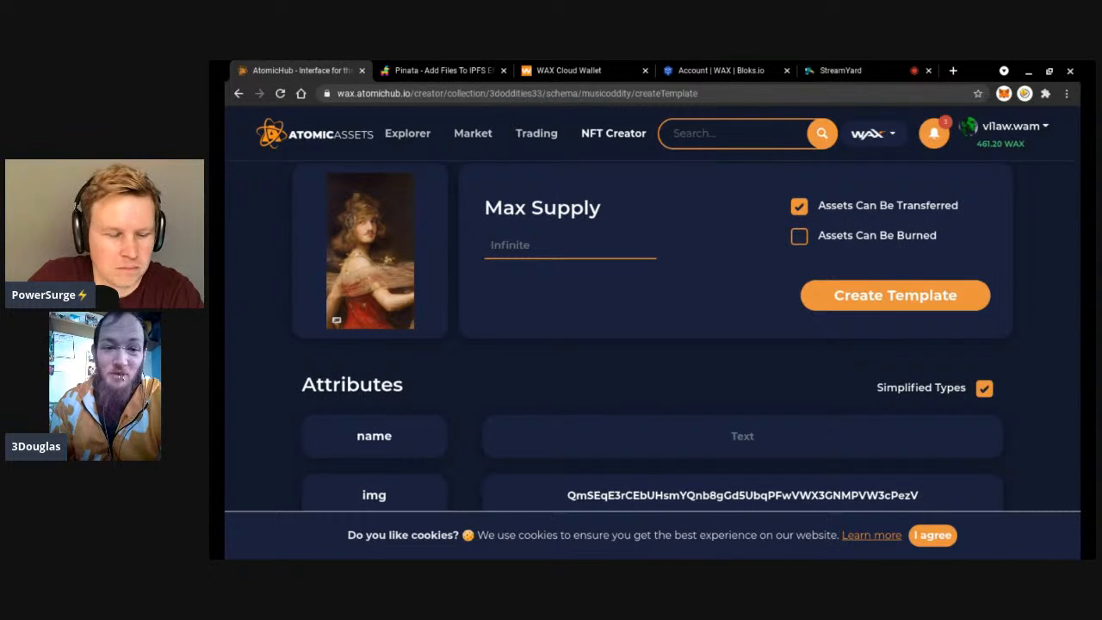
pyautogui.click(799, 237)
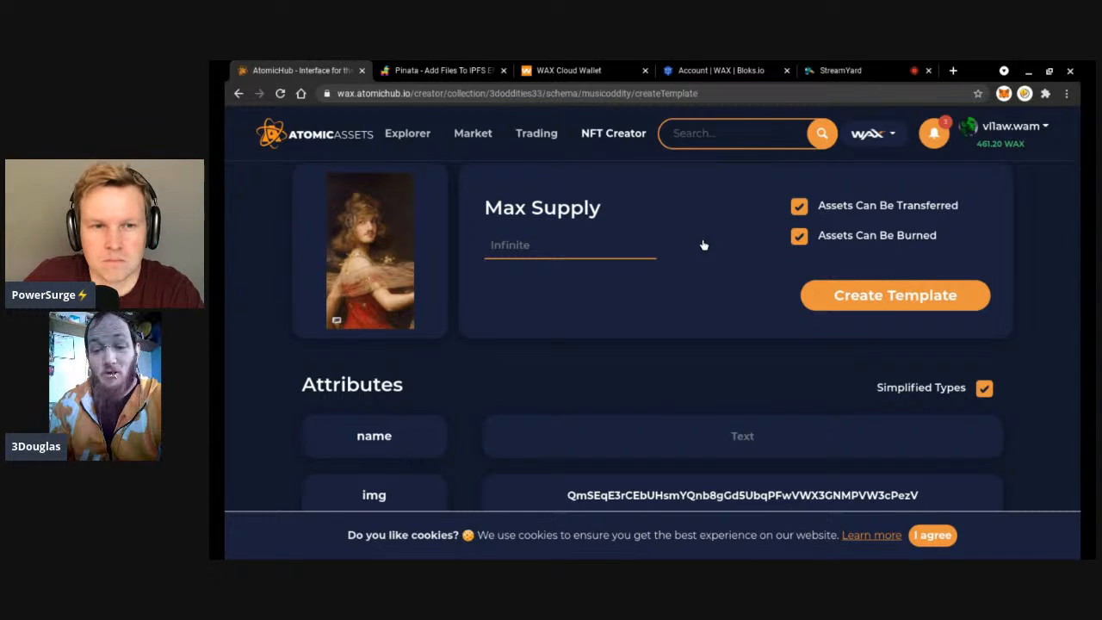
pyautogui.click(796, 213)
pyautogui.click(800, 237)
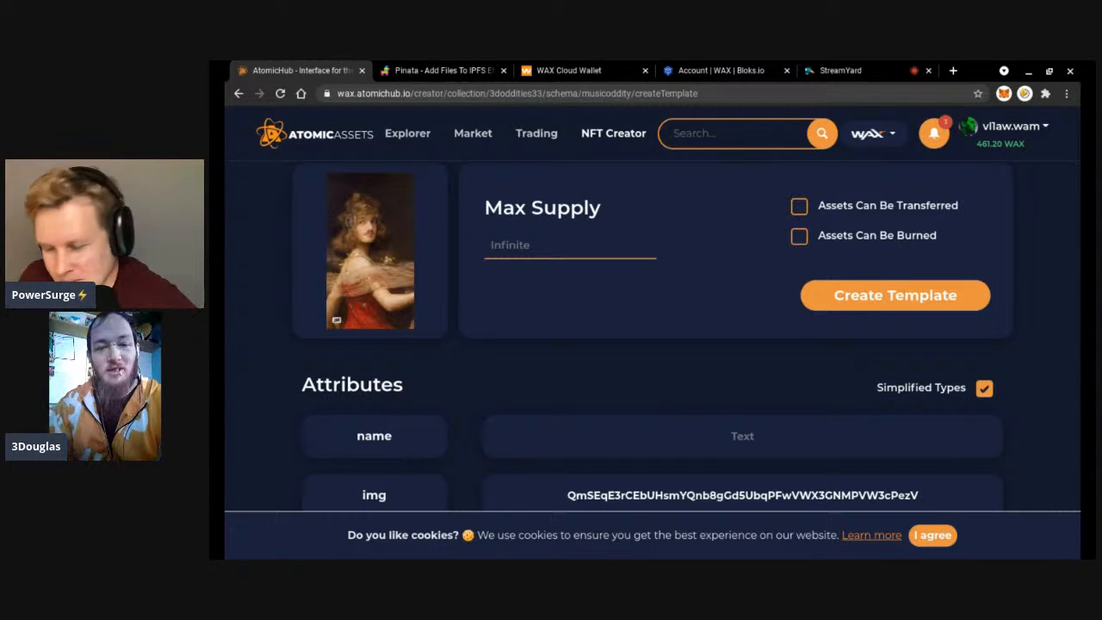
pyautogui.scroll(2, 699, 236)
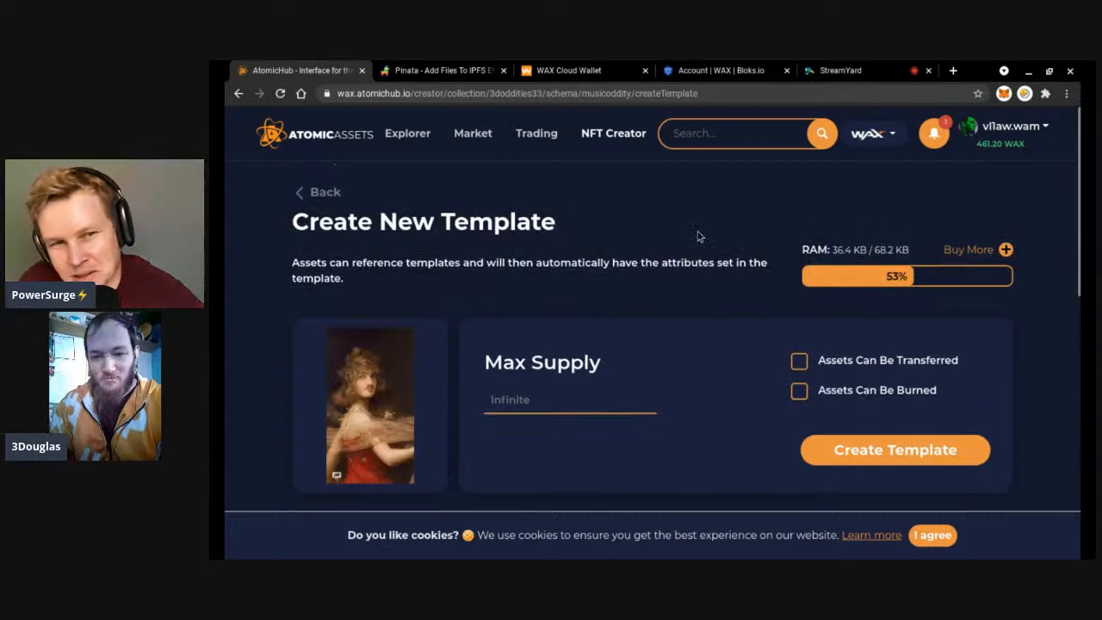
pyautogui.click(314, 195)
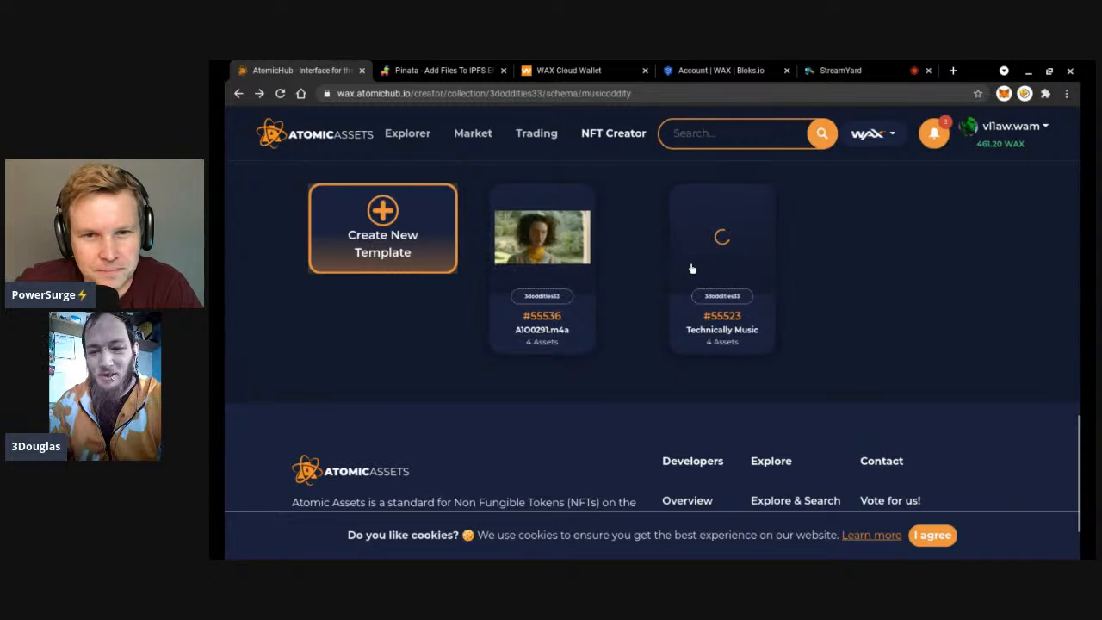
pyautogui.click(577, 251)
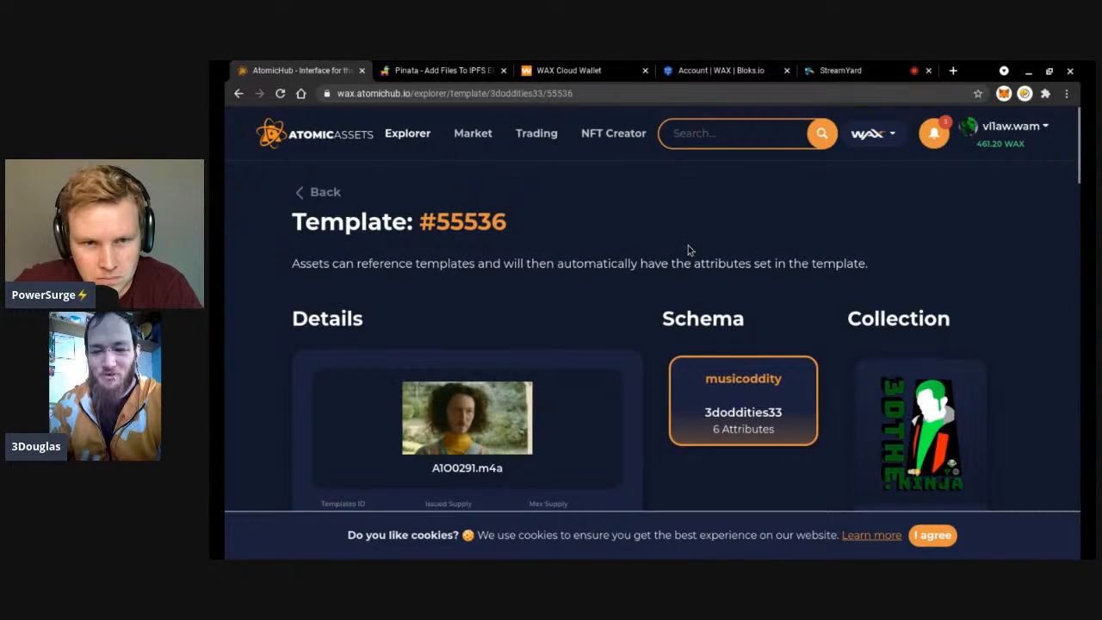
pyautogui.scroll(-1, 687, 249)
pyautogui.scroll(-1, 688, 245)
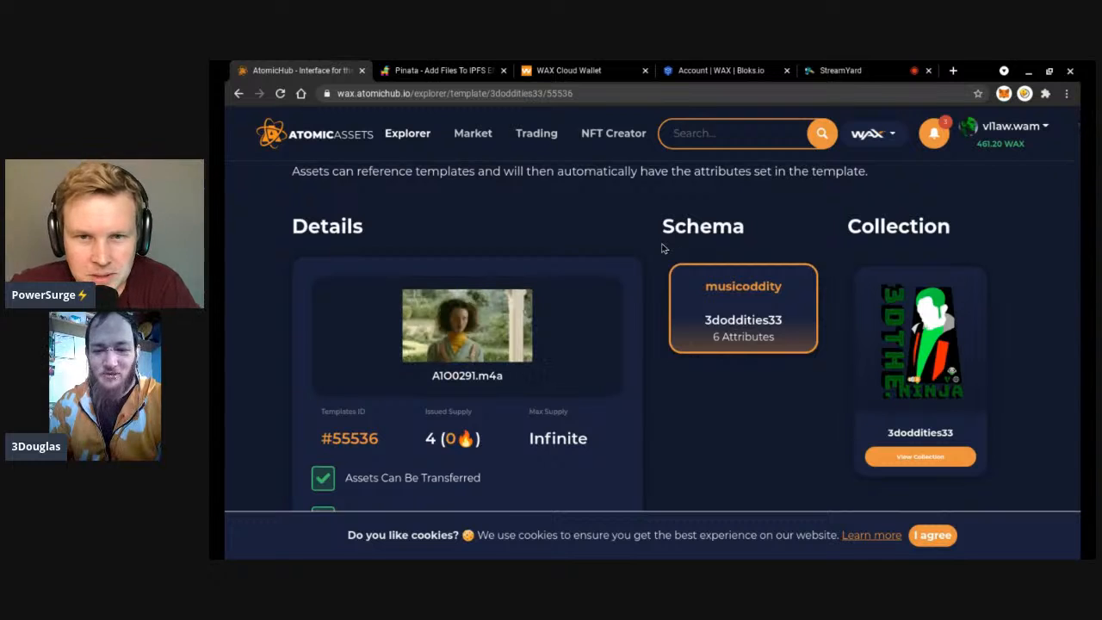
pyautogui.scroll(-1, 662, 249)
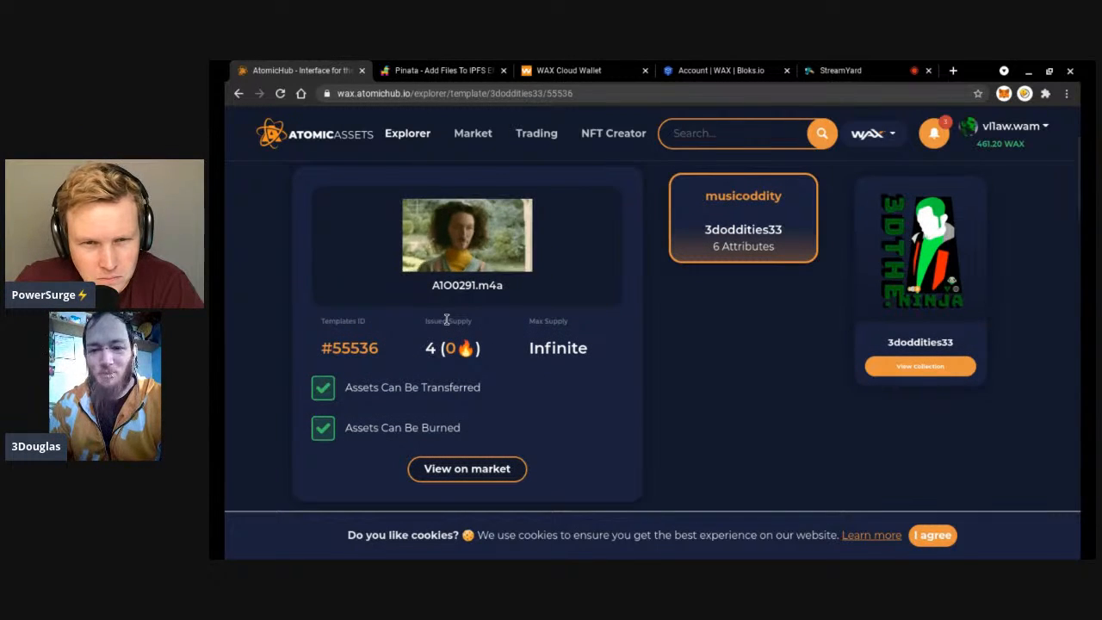
pyautogui.scroll(-1, 671, 362)
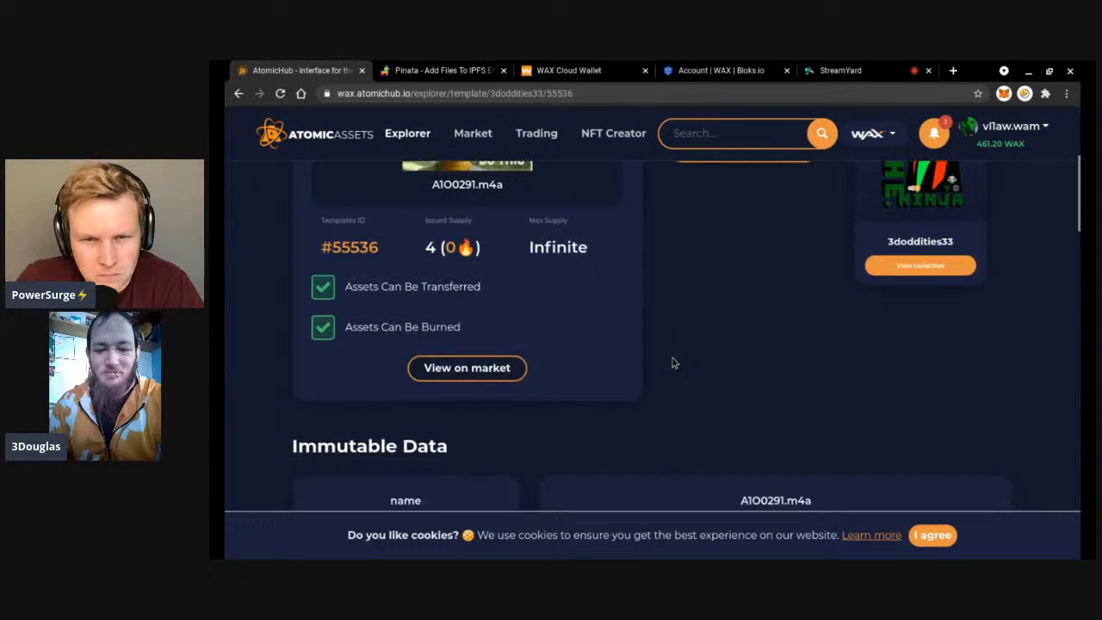
pyautogui.scroll(-4, 673, 362)
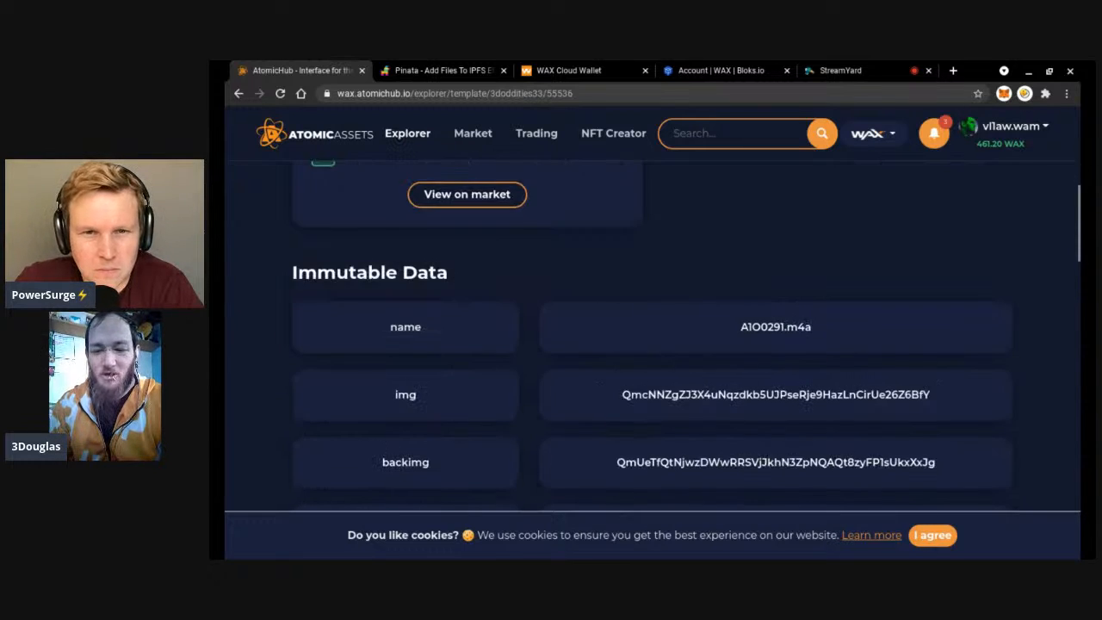
pyautogui.scroll(-6, 673, 363)
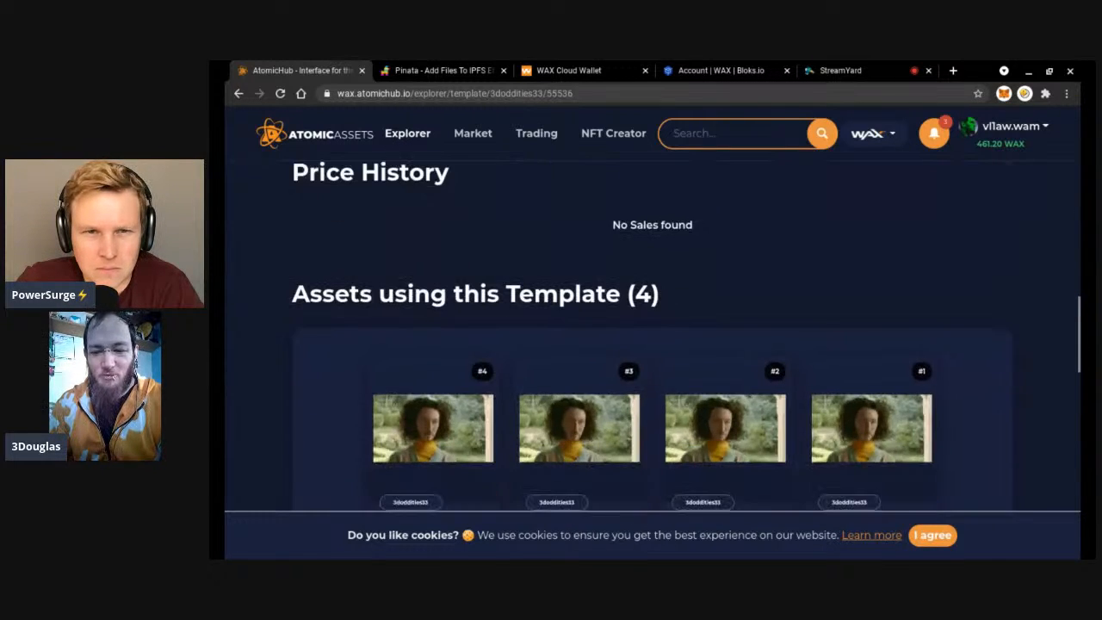
pyautogui.scroll(-1, 652, 359)
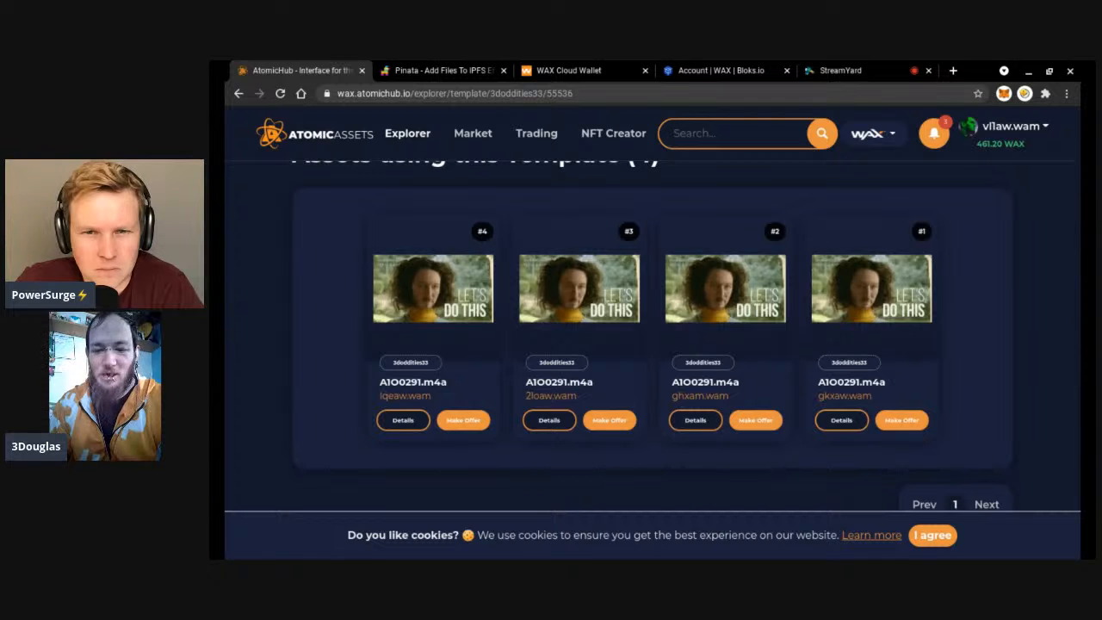
pyautogui.scroll(1, 651, 359)
pyautogui.scroll(-2, 651, 359)
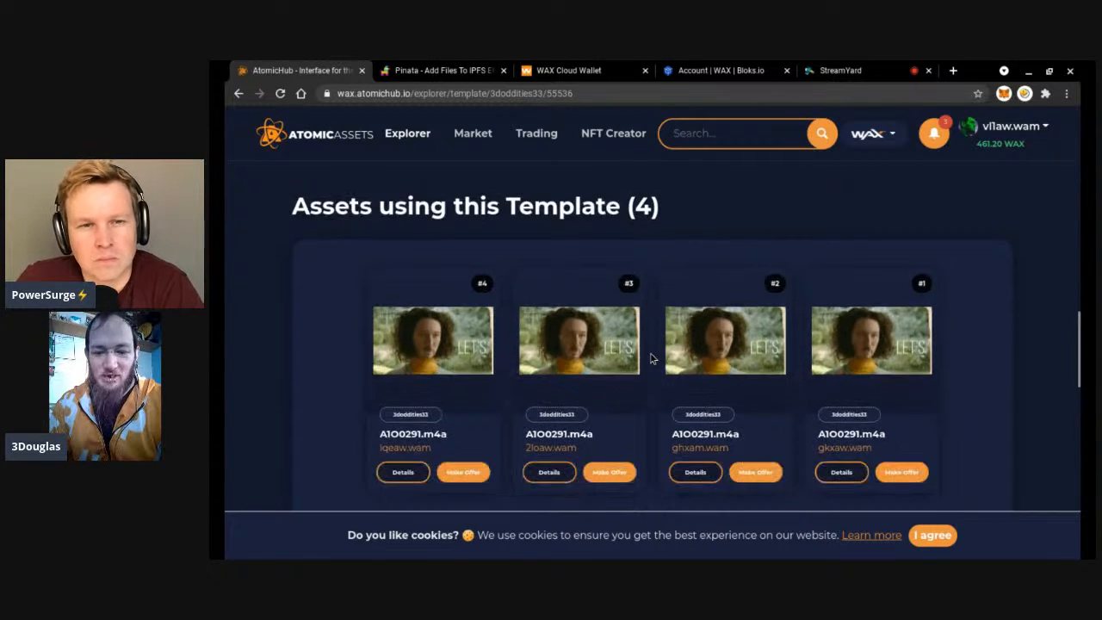
pyautogui.scroll(-4, 652, 344)
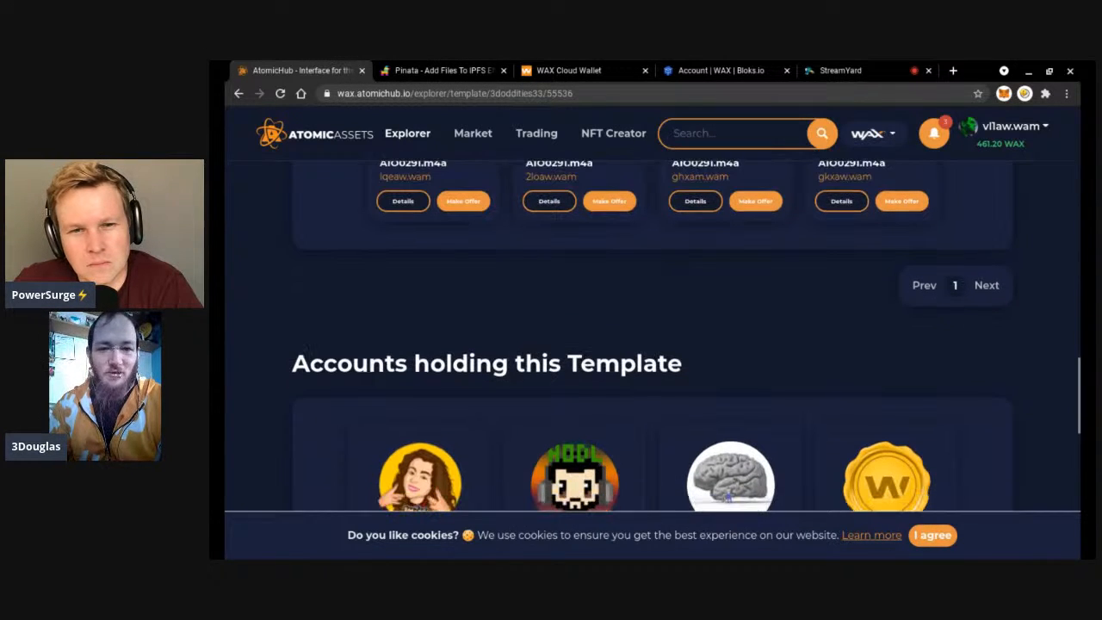
pyautogui.scroll(-6, 652, 345)
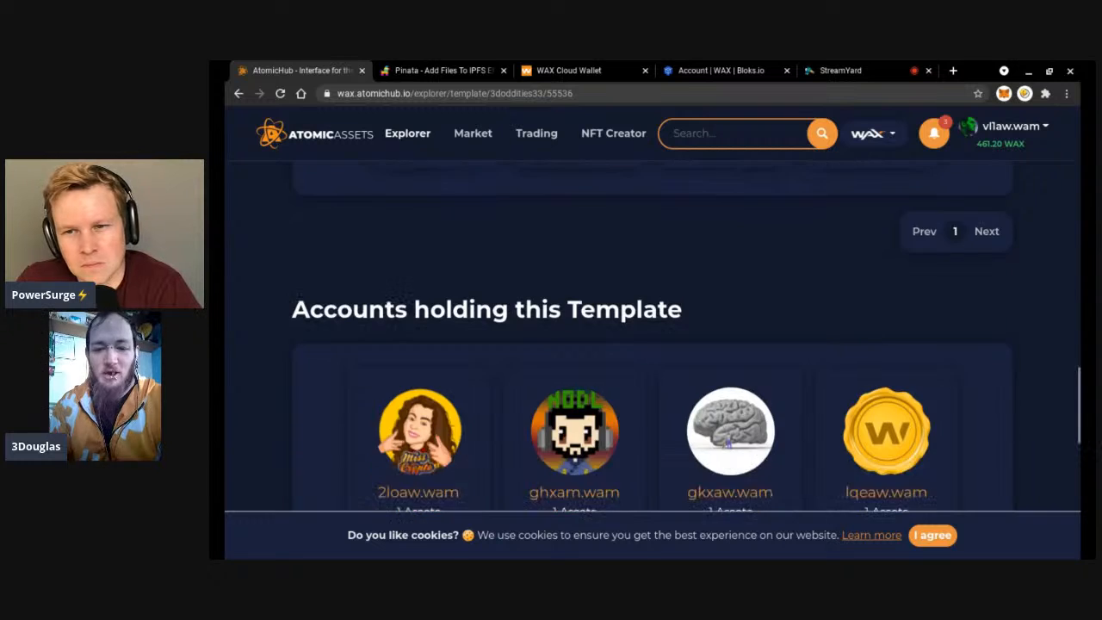
pyautogui.scroll(-3, 651, 333)
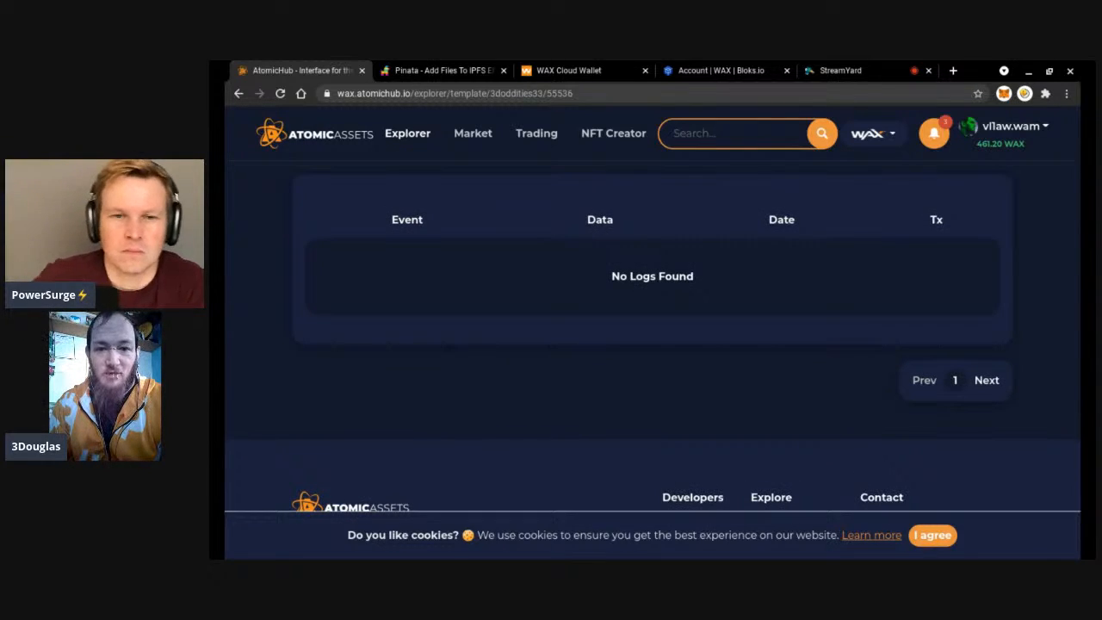
pyautogui.scroll(6, 651, 345)
pyautogui.scroll(15, 652, 345)
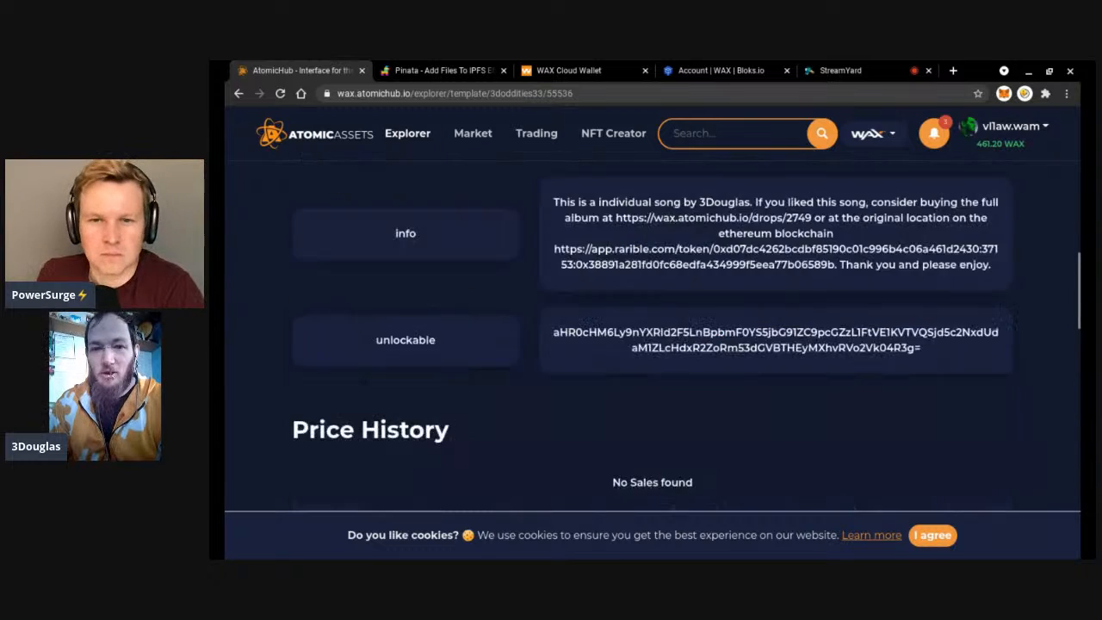
pyautogui.scroll(4, 639, 336)
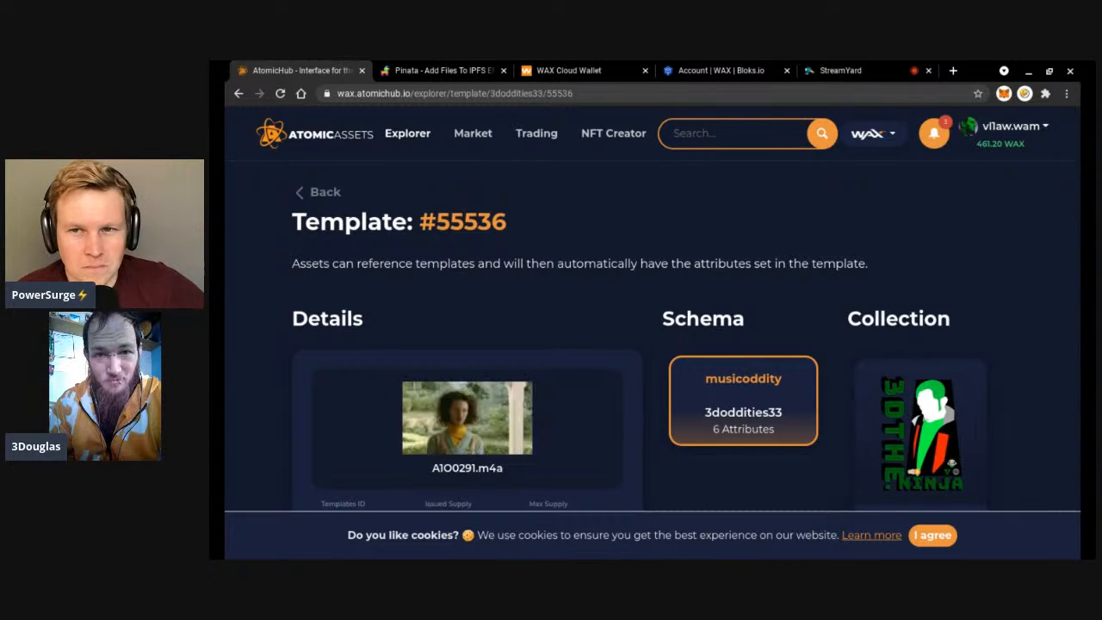
# Look over template #55536's AtomicHub page, then switch to the Bloks.io contract actions tab.
pyautogui.click(1029, 127)
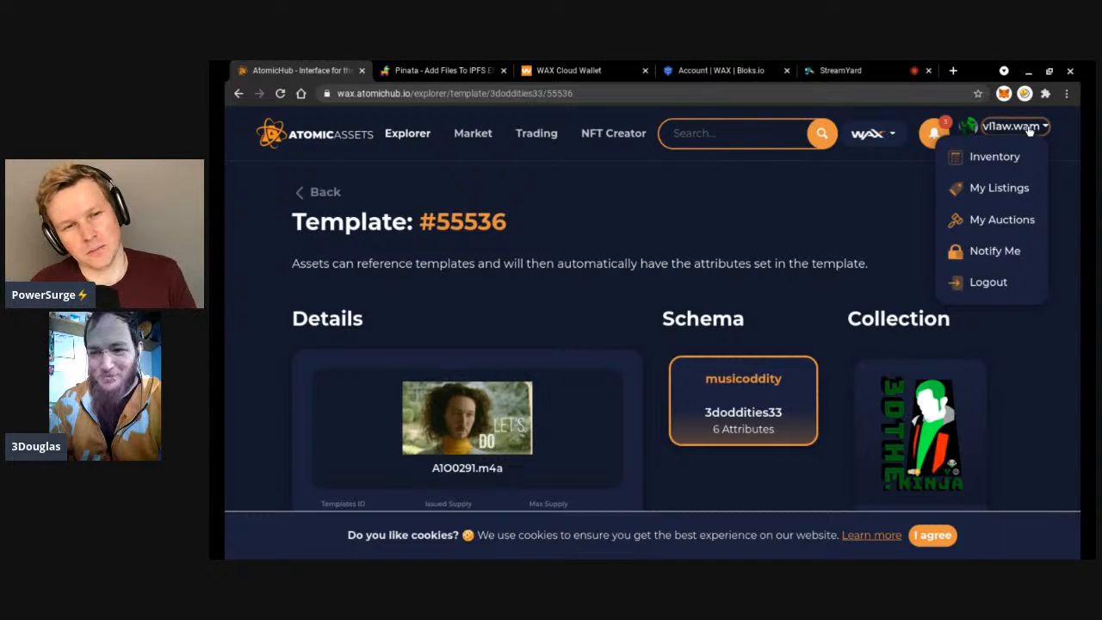
pyautogui.click(1030, 127)
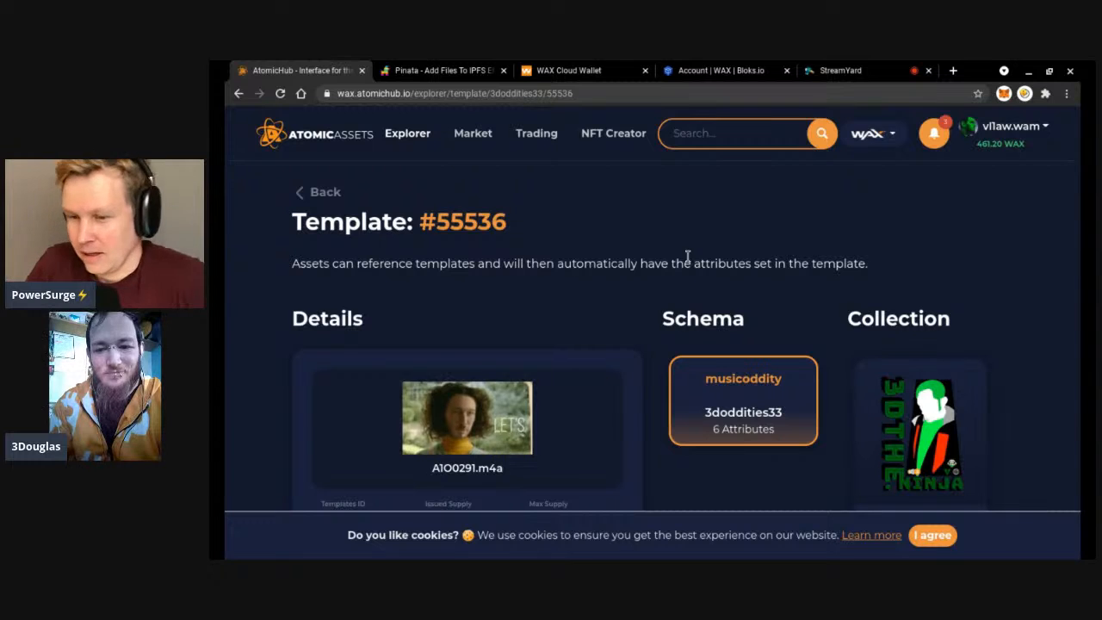
pyautogui.scroll(-1, 633, 229)
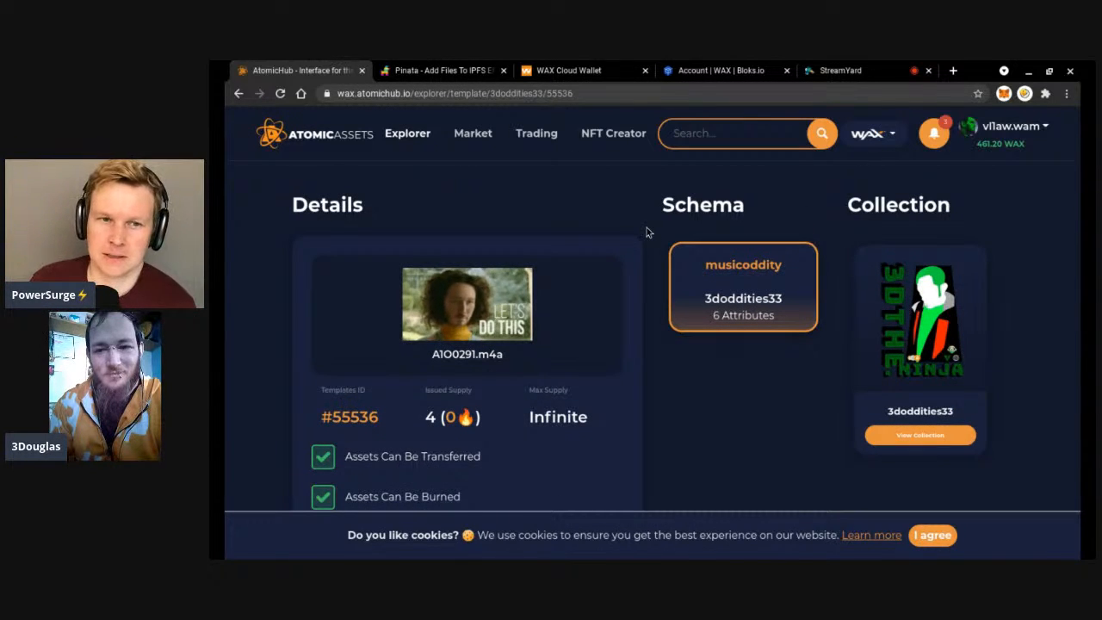
pyautogui.scroll(1, 648, 231)
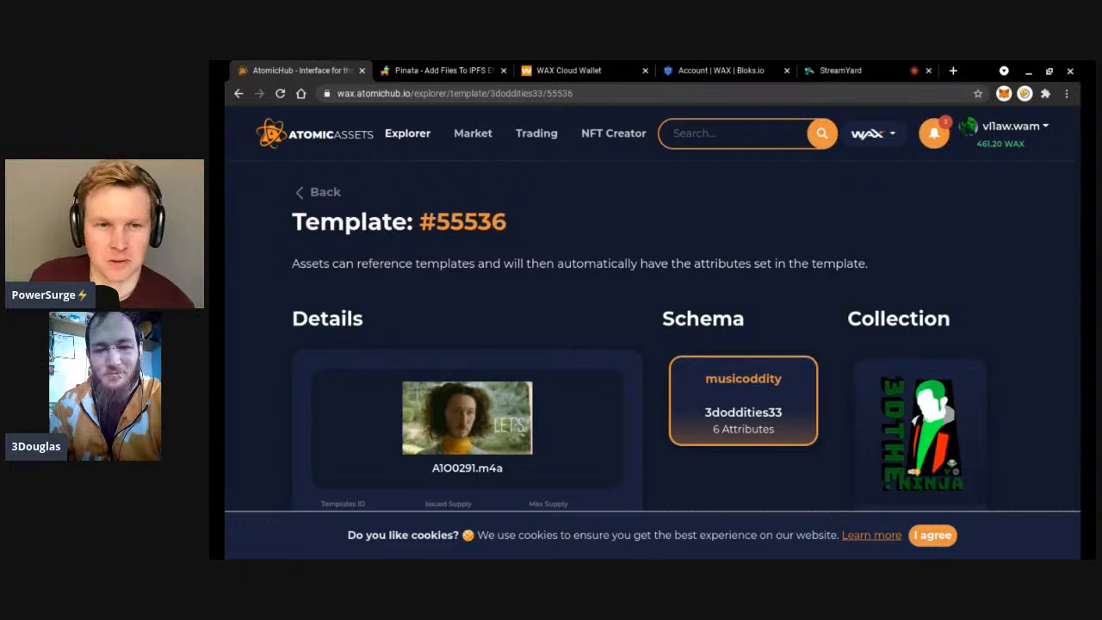
pyautogui.scroll(-2, 686, 313)
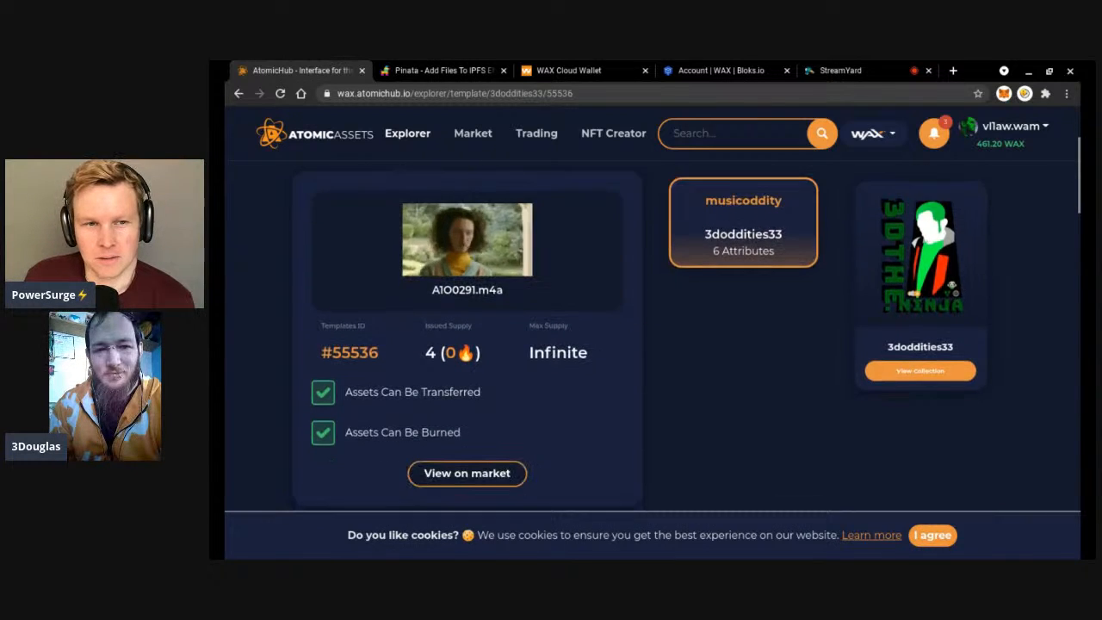
pyautogui.scroll(-3, 645, 344)
pyautogui.scroll(5, 646, 345)
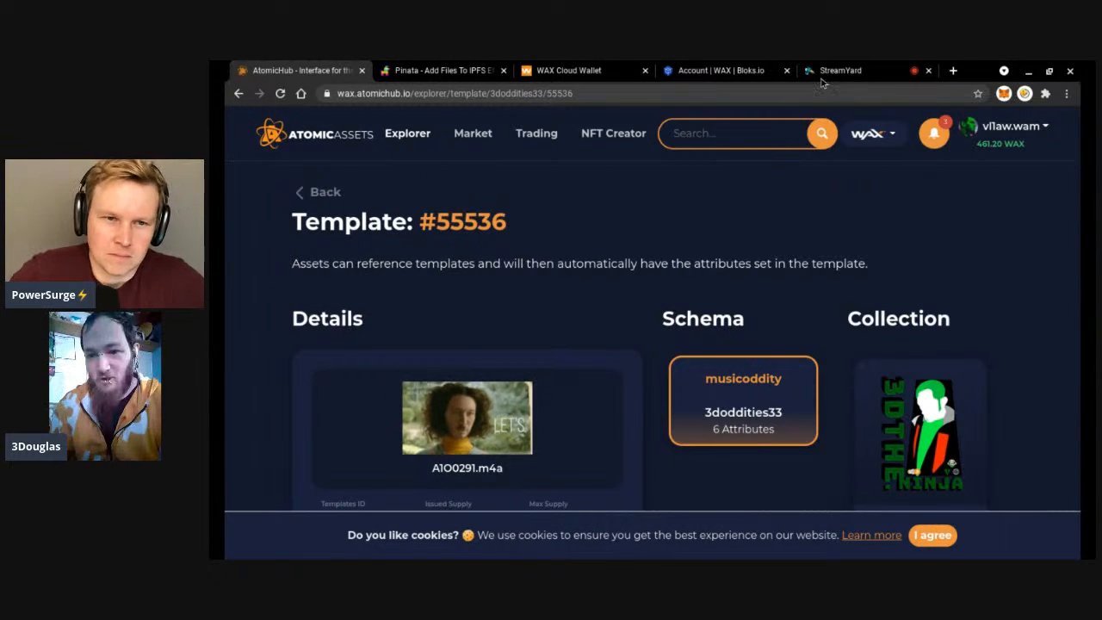
pyautogui.click(724, 73)
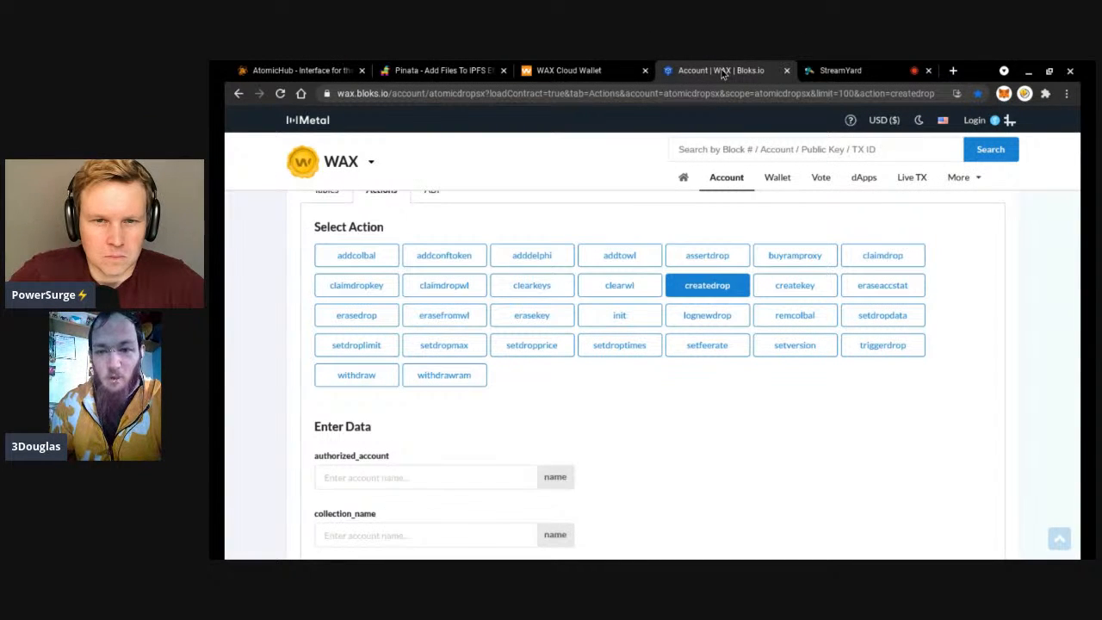
pyautogui.click(844, 73)
pyautogui.click(734, 71)
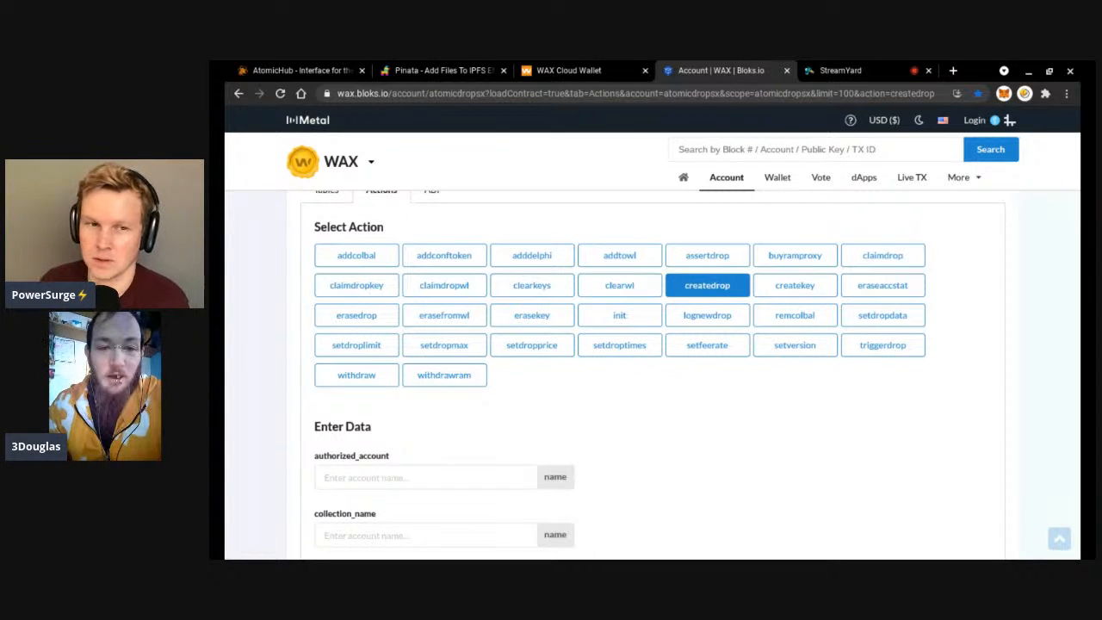
pyautogui.scroll(-3, 651, 375)
pyautogui.scroll(3, 605, 307)
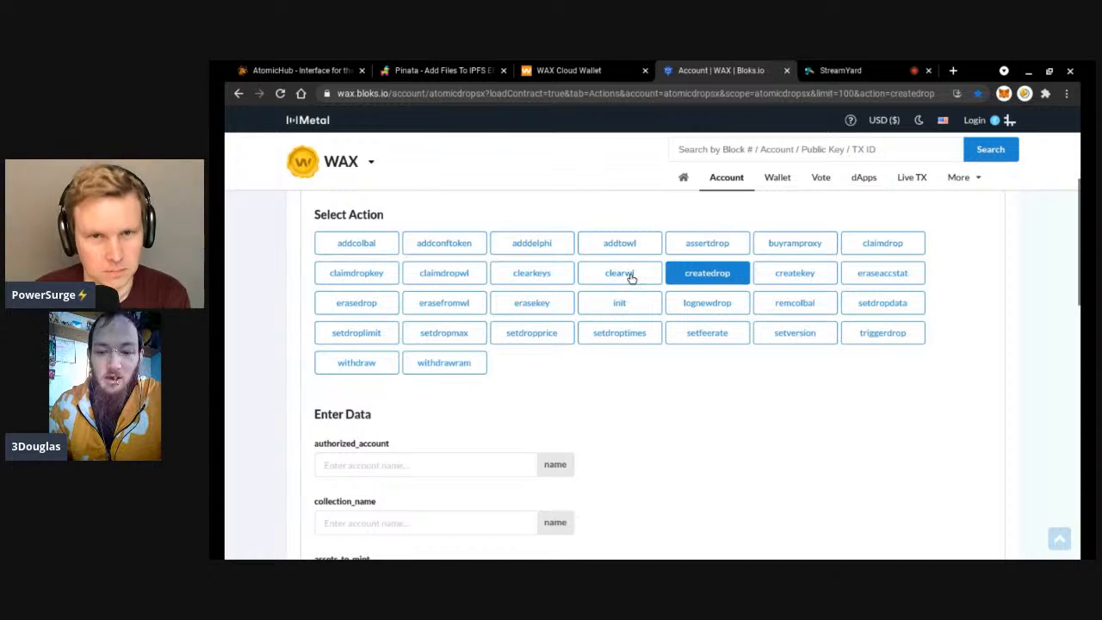
pyautogui.scroll(4, 631, 276)
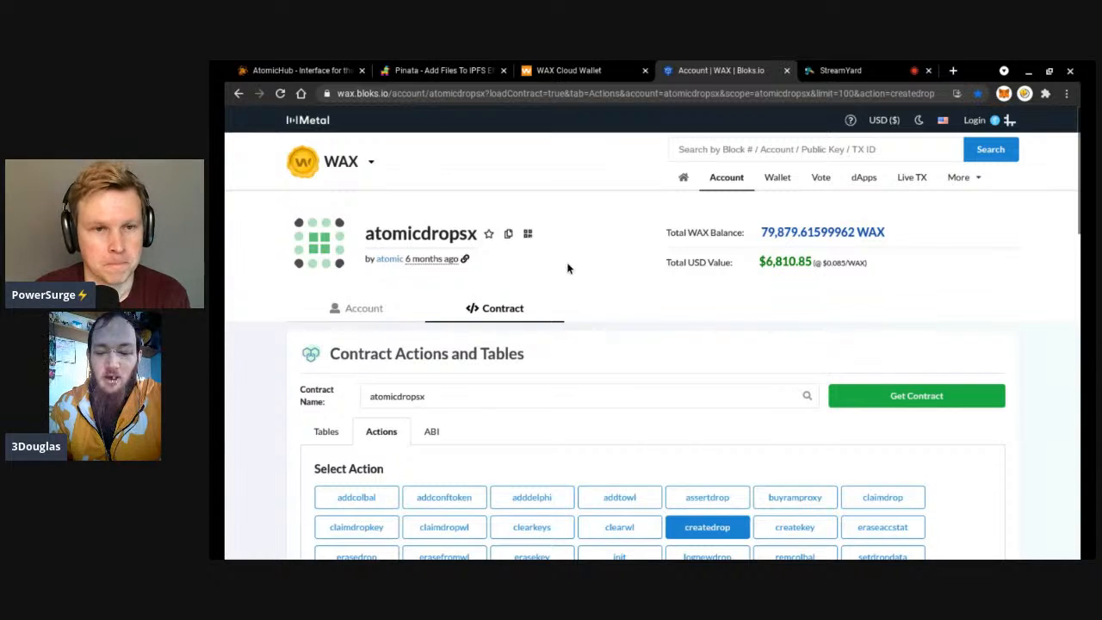
pyautogui.scroll(-3, 567, 269)
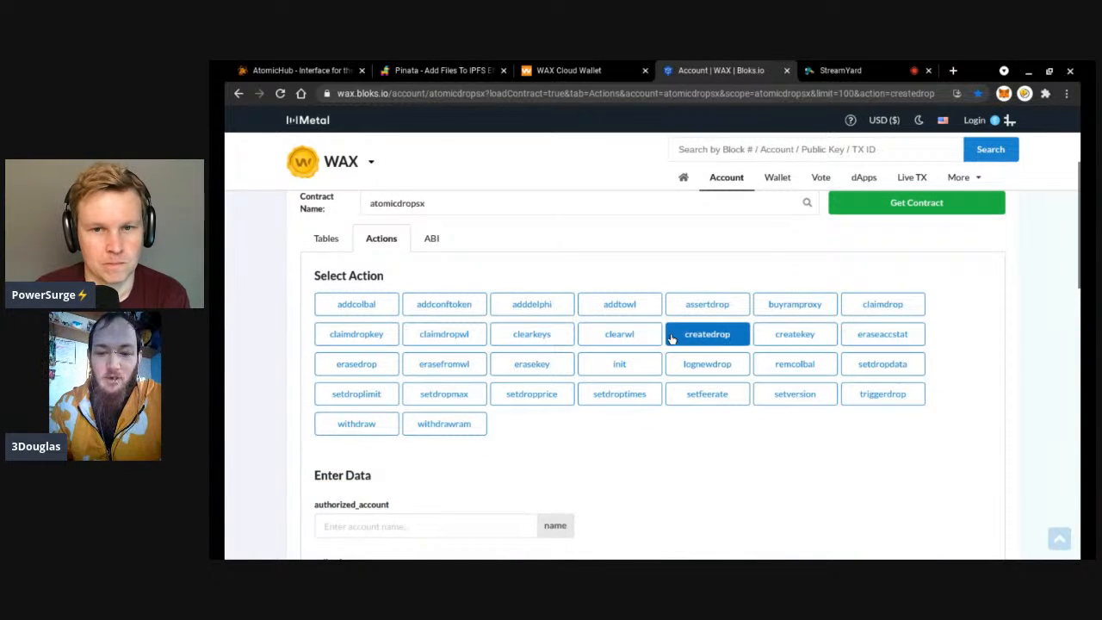
pyautogui.scroll(-2, 607, 317)
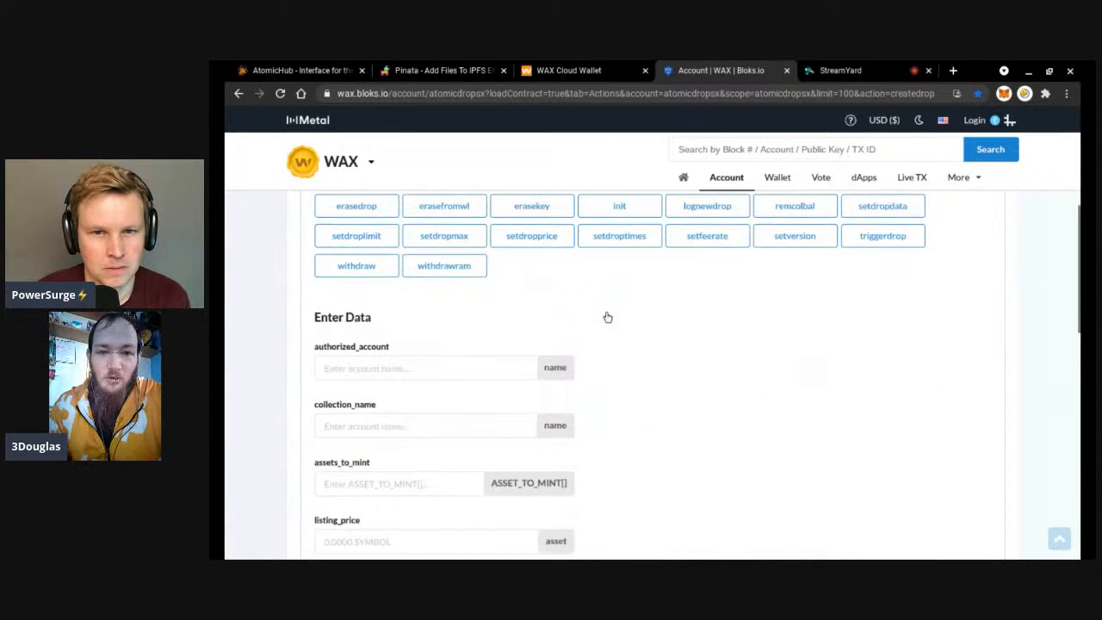
pyautogui.scroll(-1, 607, 317)
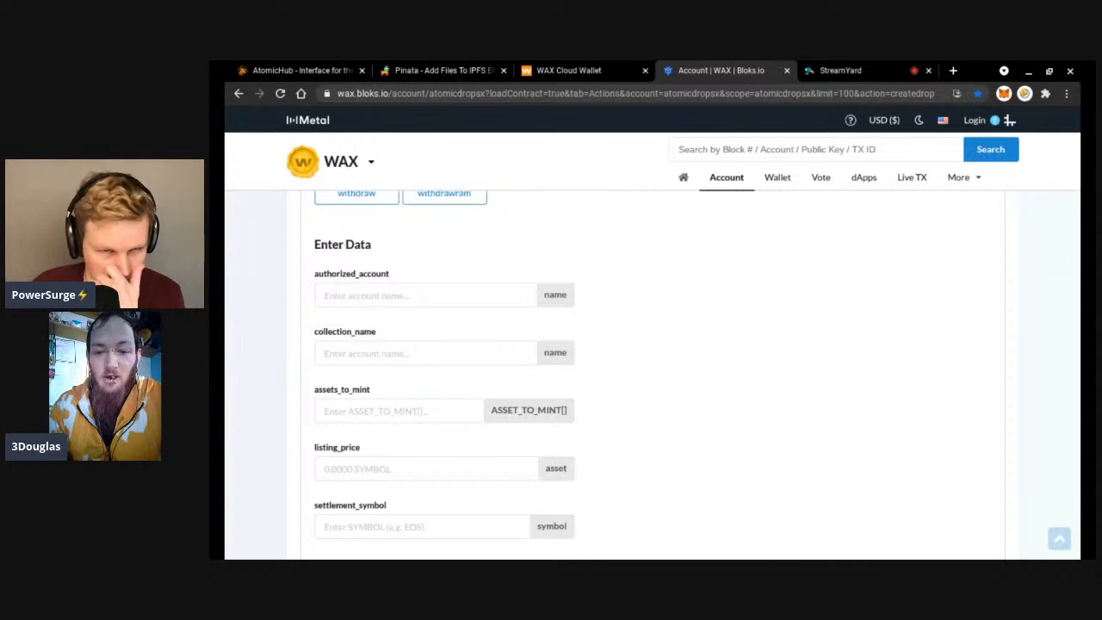
pyautogui.click(428, 293)
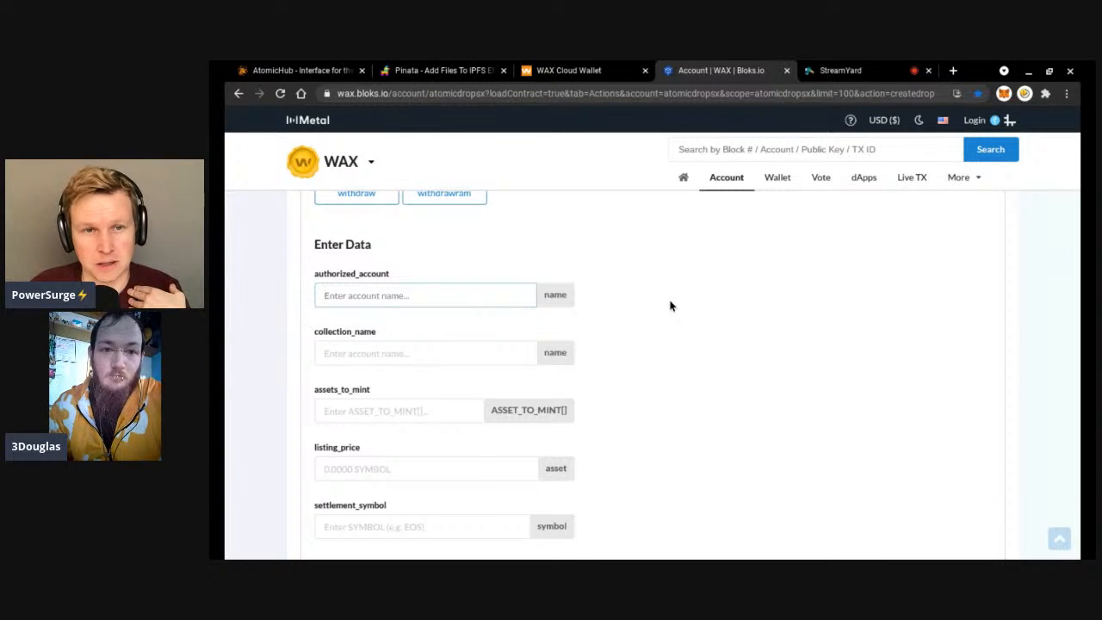
pyautogui.scroll(5, 671, 305)
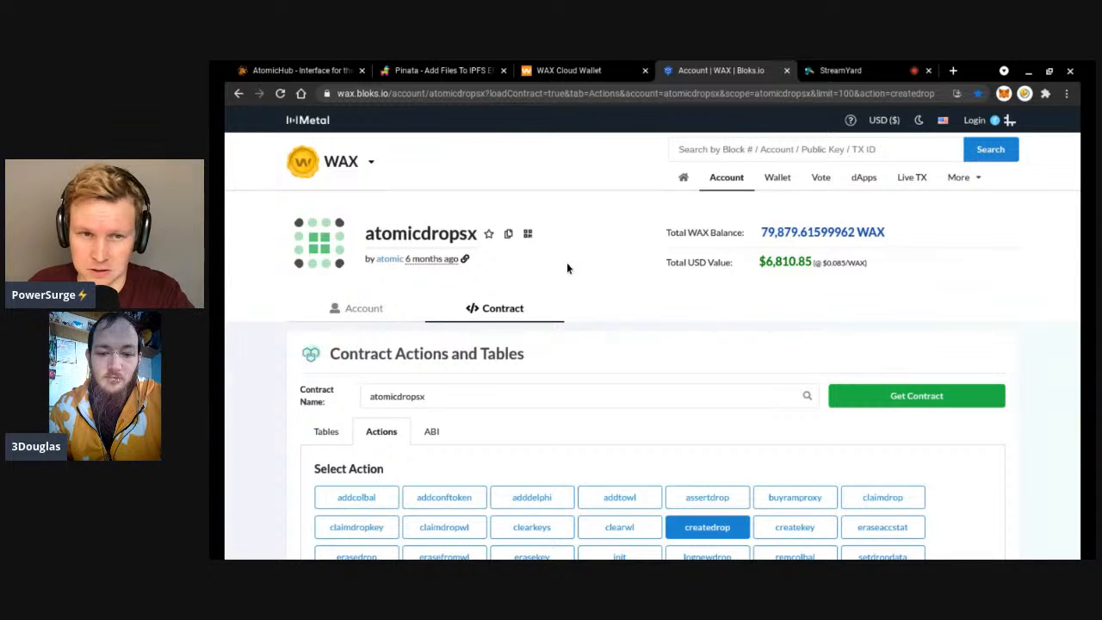
pyautogui.scroll(-2, 570, 272)
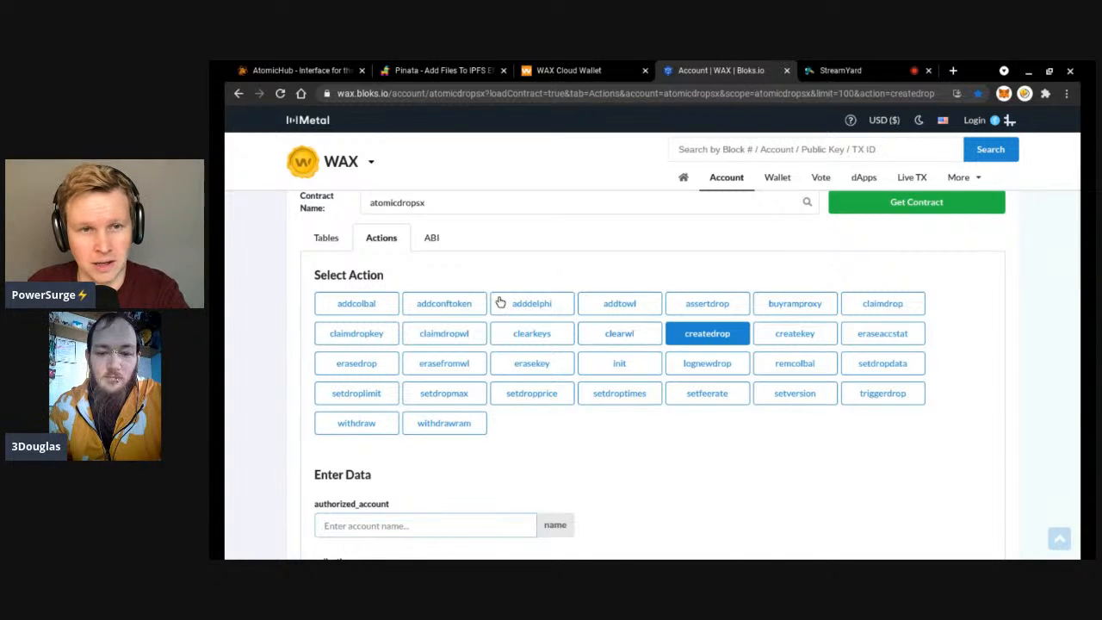
pyautogui.scroll(2, 497, 299)
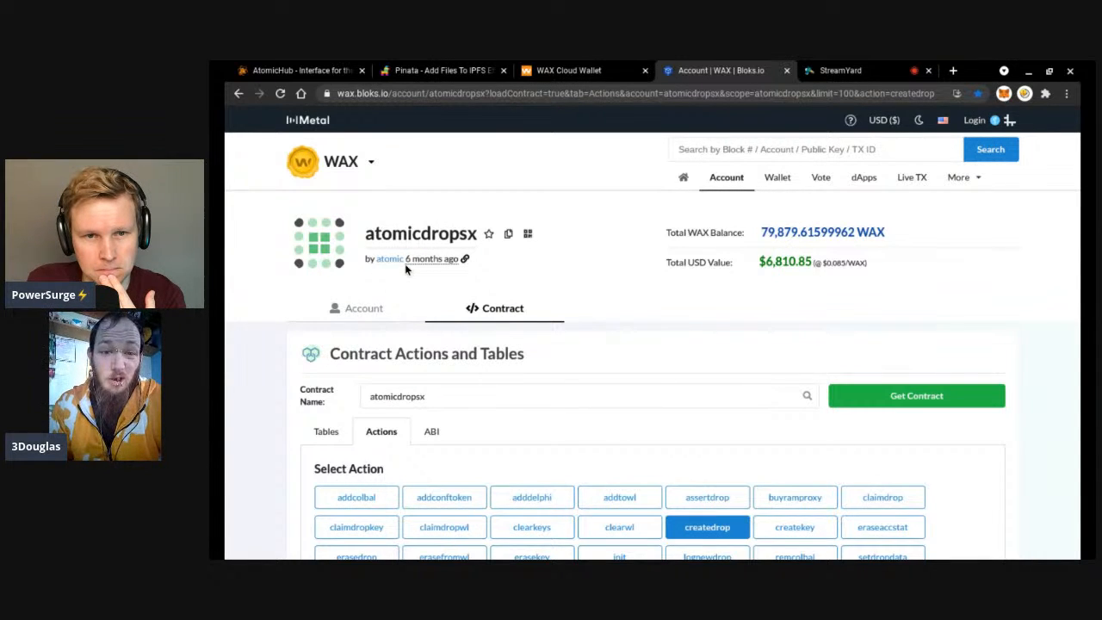
pyautogui.moveTo(406, 269)
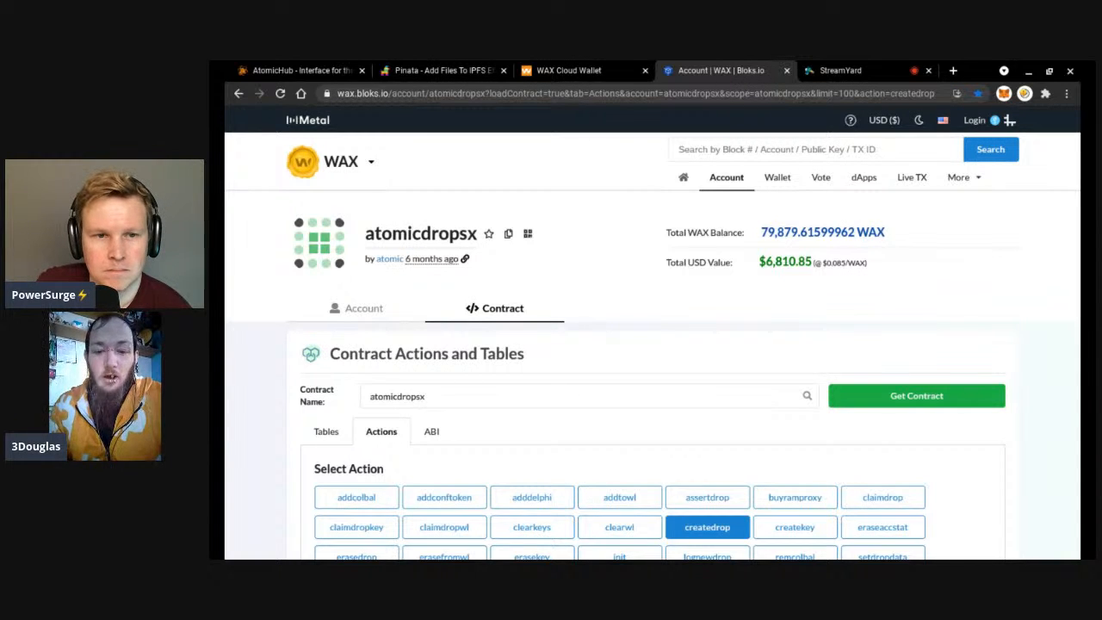
pyautogui.scroll(-1, 651, 370)
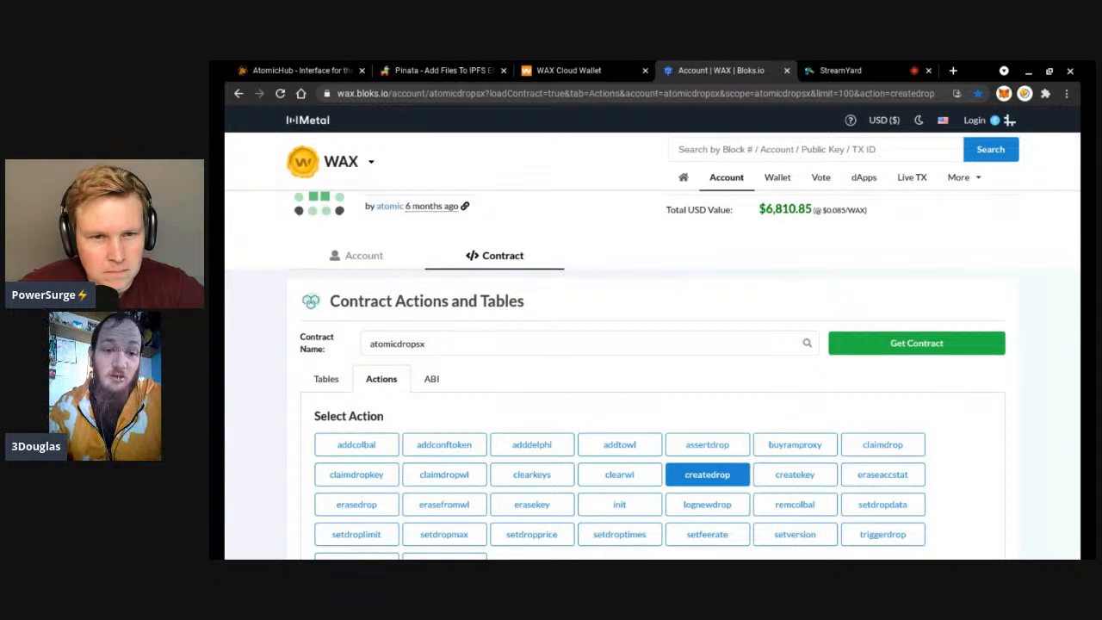
pyautogui.scroll(-2, 652, 370)
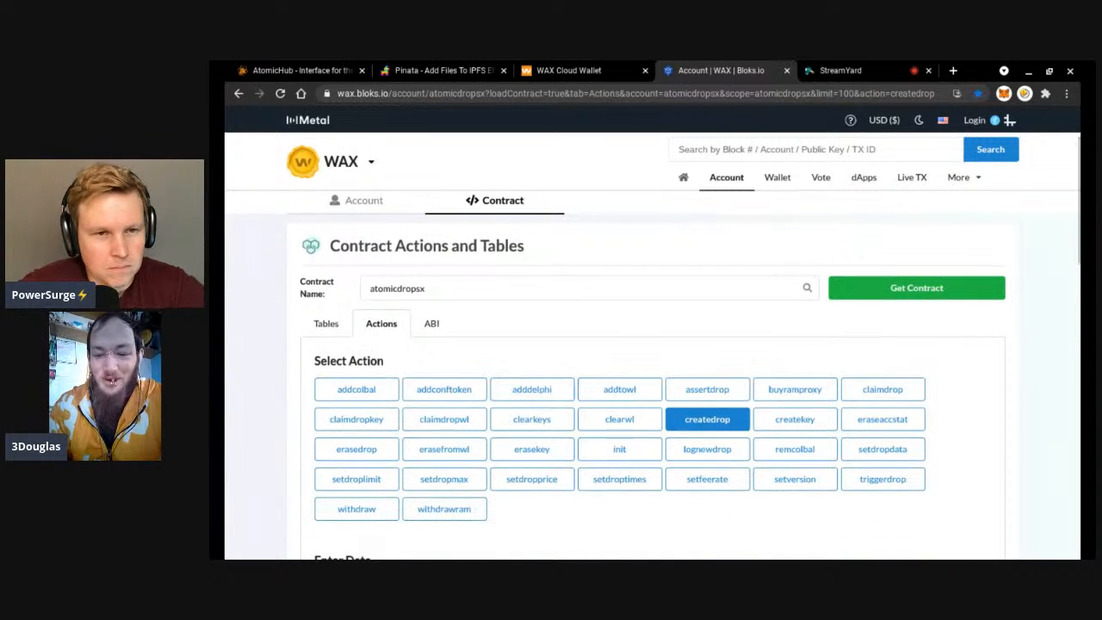
pyautogui.scroll(-2, 652, 370)
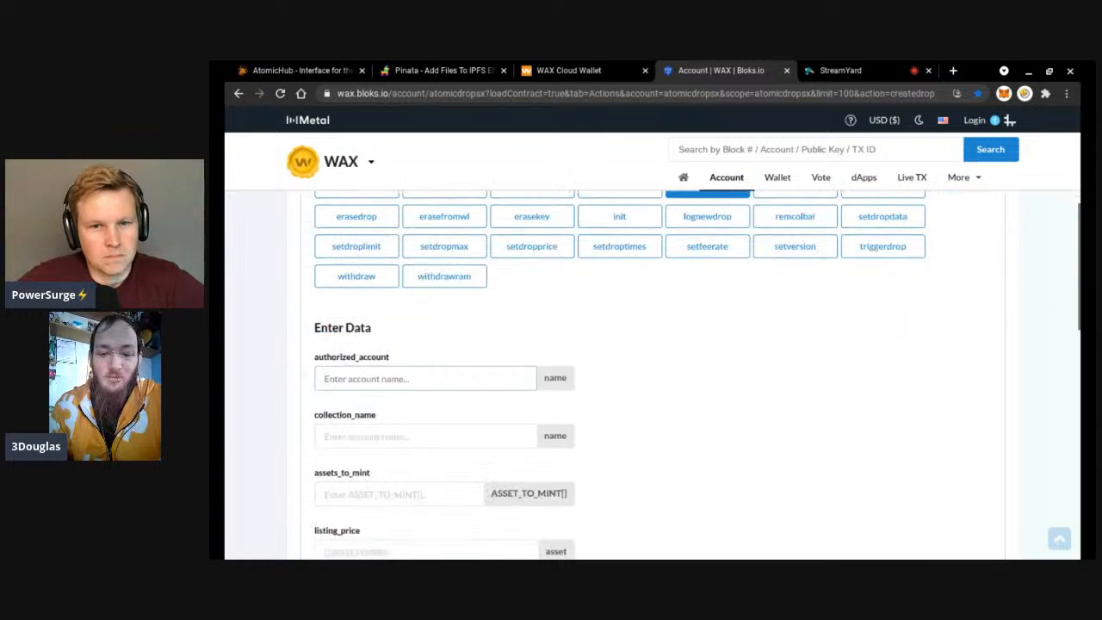
pyautogui.scroll(2, 590, 293)
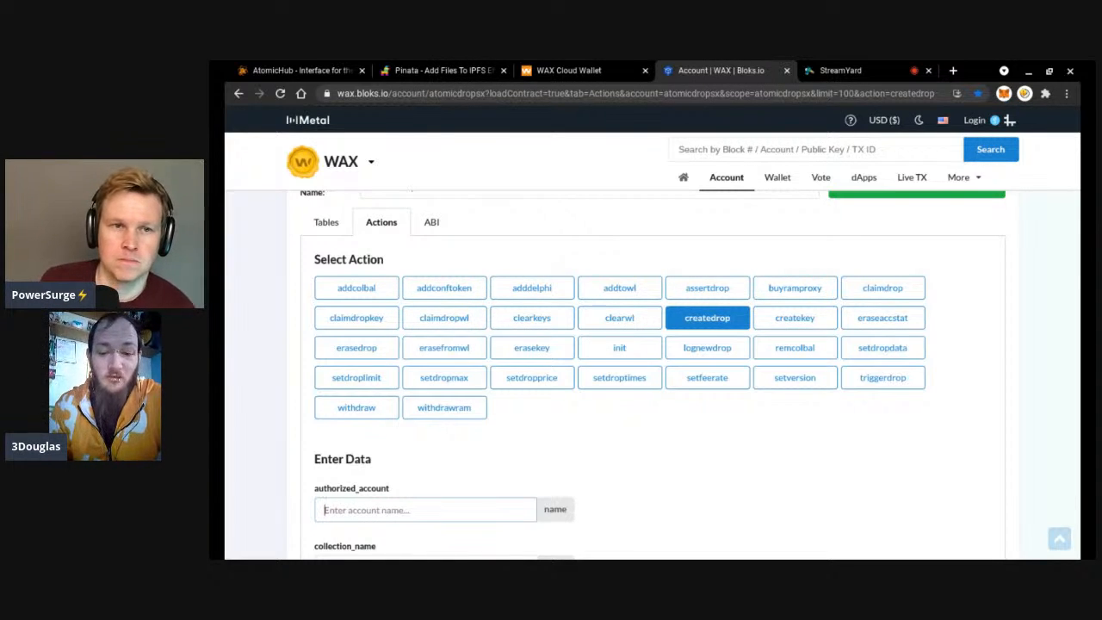
pyautogui.scroll(-3, 655, 370)
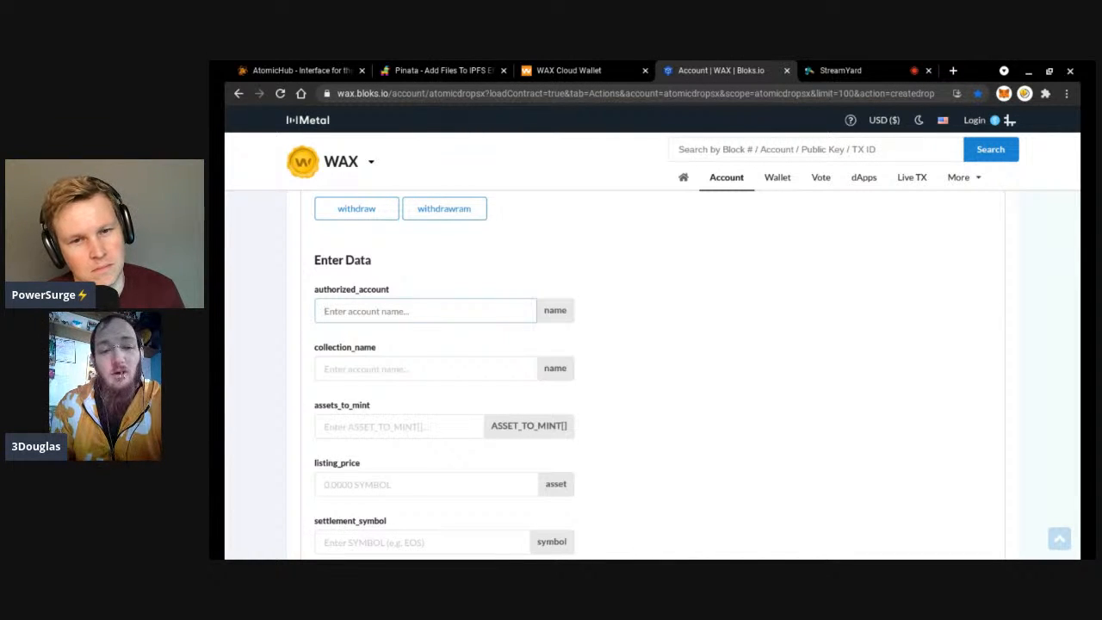
pyautogui.scroll(-1, 564, 249)
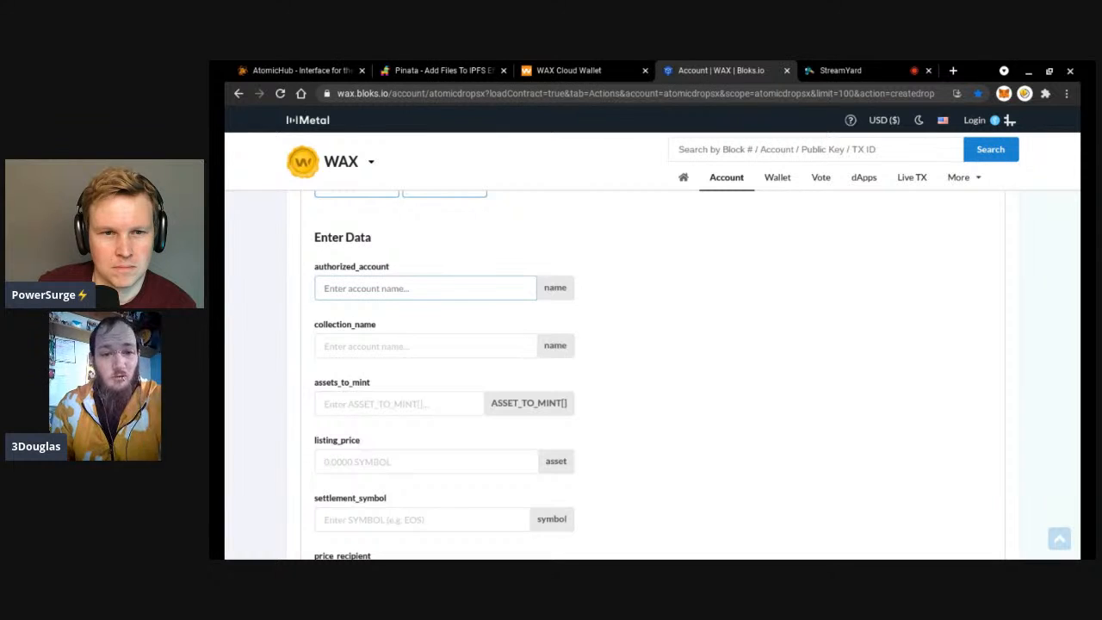
pyautogui.scroll(-1, 568, 303)
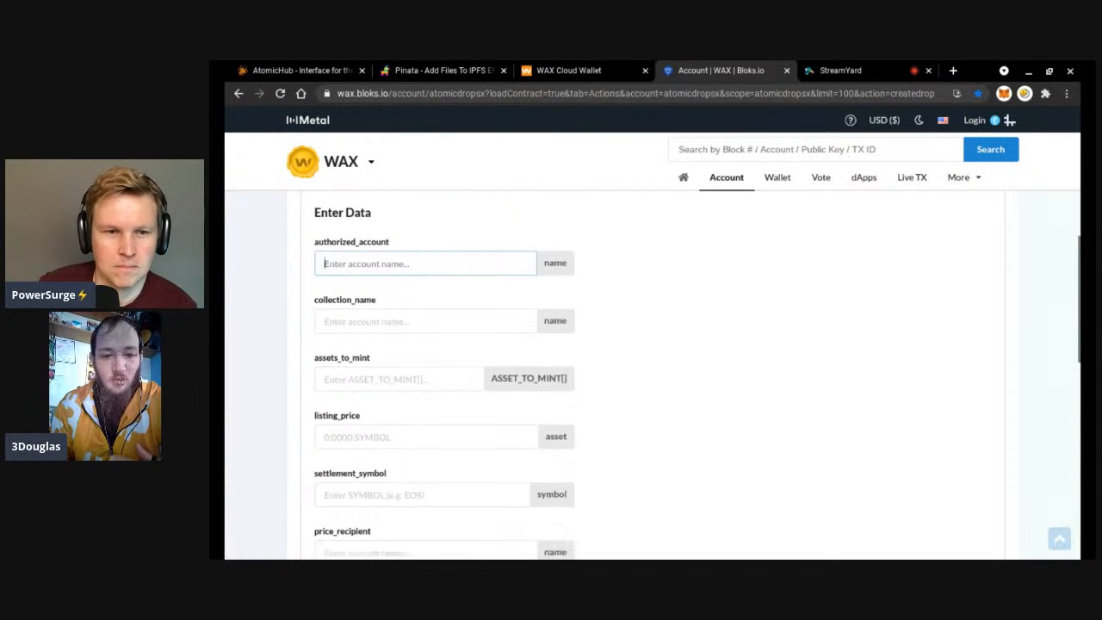
# Paste [{"template_id": ####, "tokens_to_back": []}] into the createdrop assets_to_mint field.
pyautogui.click(513, 315)
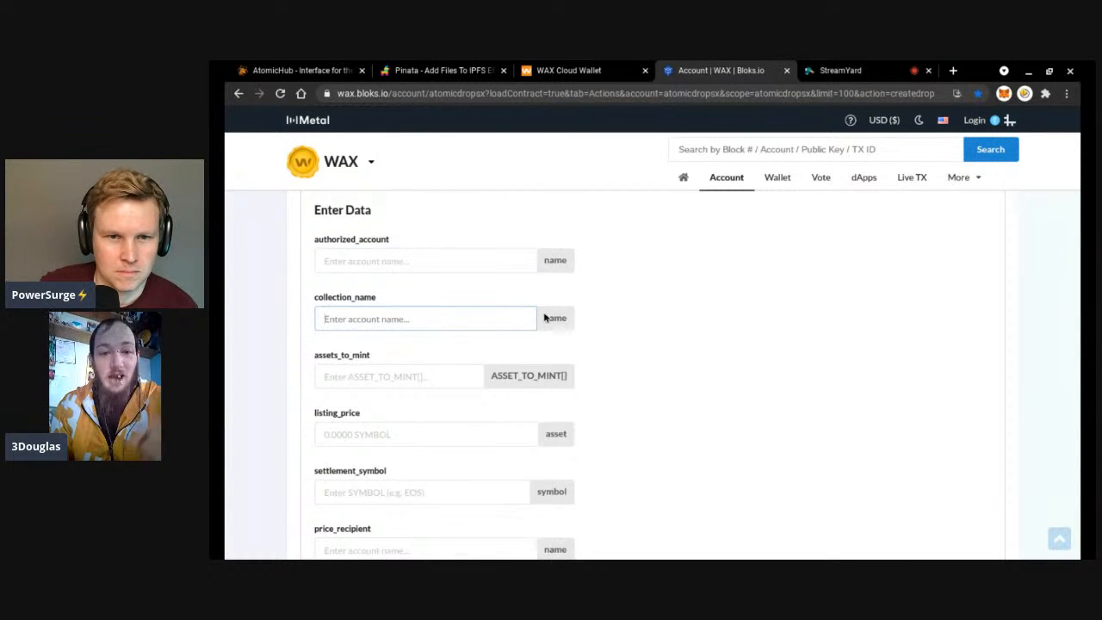
pyautogui.scroll(-1, 668, 307)
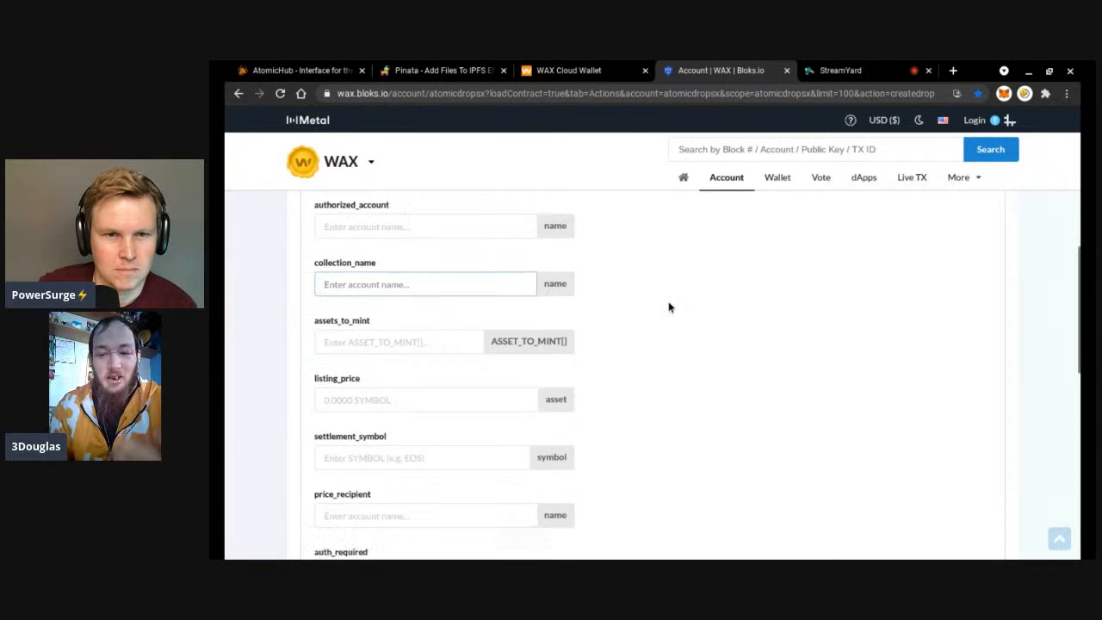
pyautogui.hotkey('alt', 'Tab')
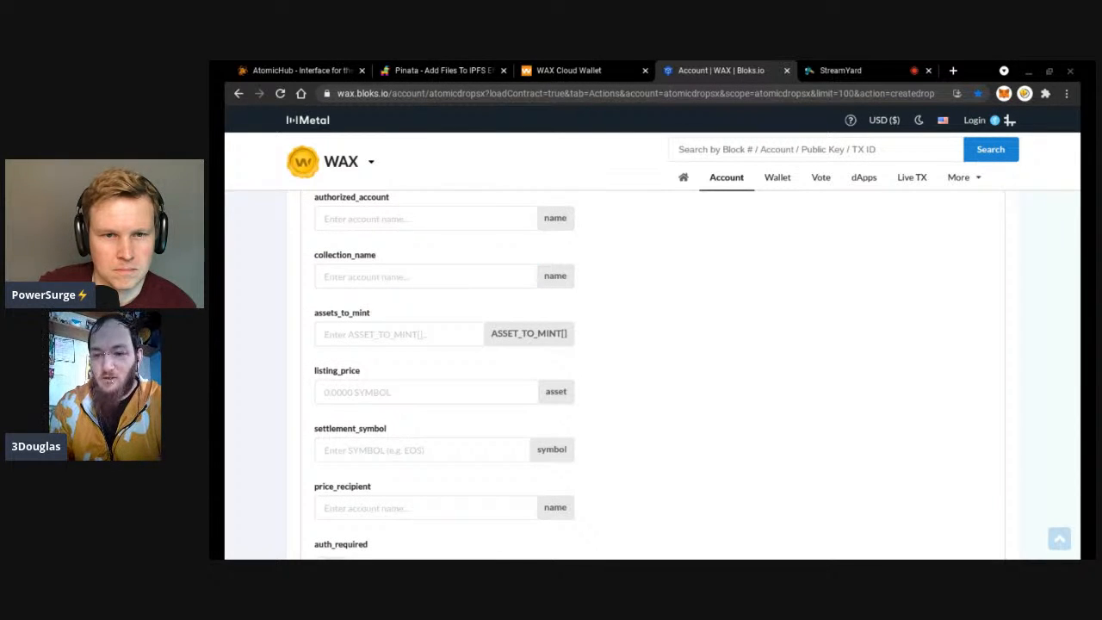
pyautogui.click(462, 325)
pyautogui.write('[{"template_id": ####, "tokens_to_back": []}]')
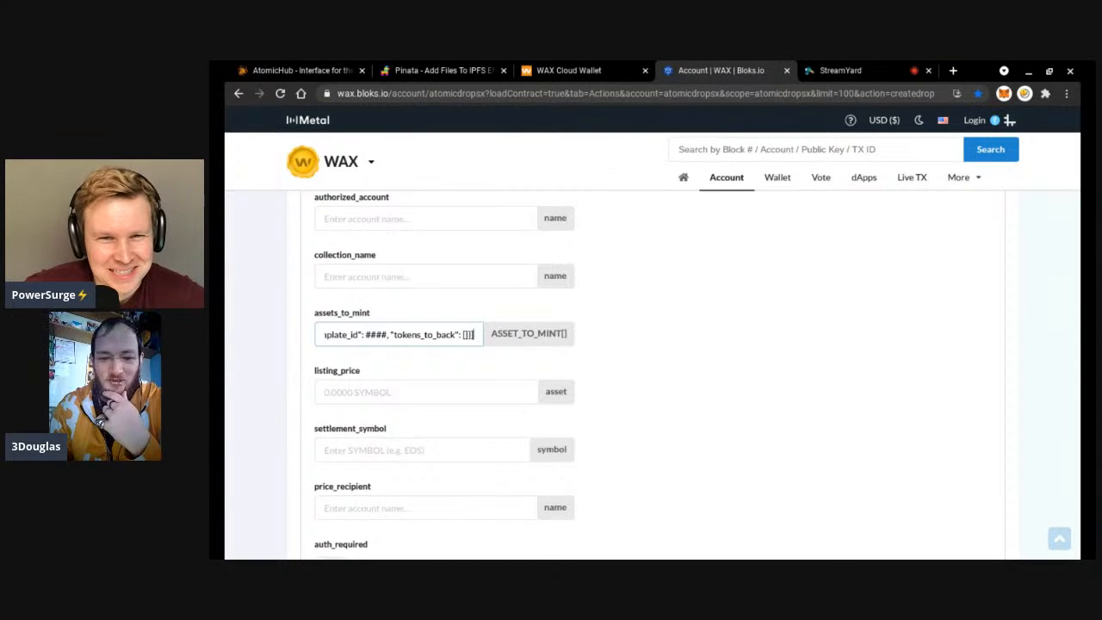
pyautogui.press('Home')
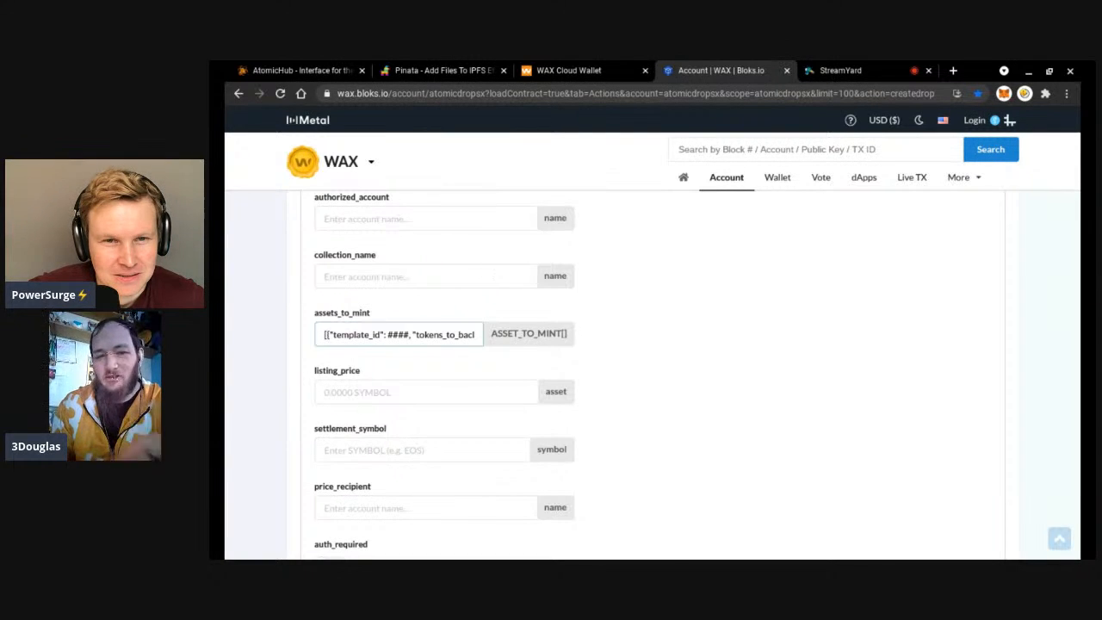
pyautogui.scroll(5, 654, 370)
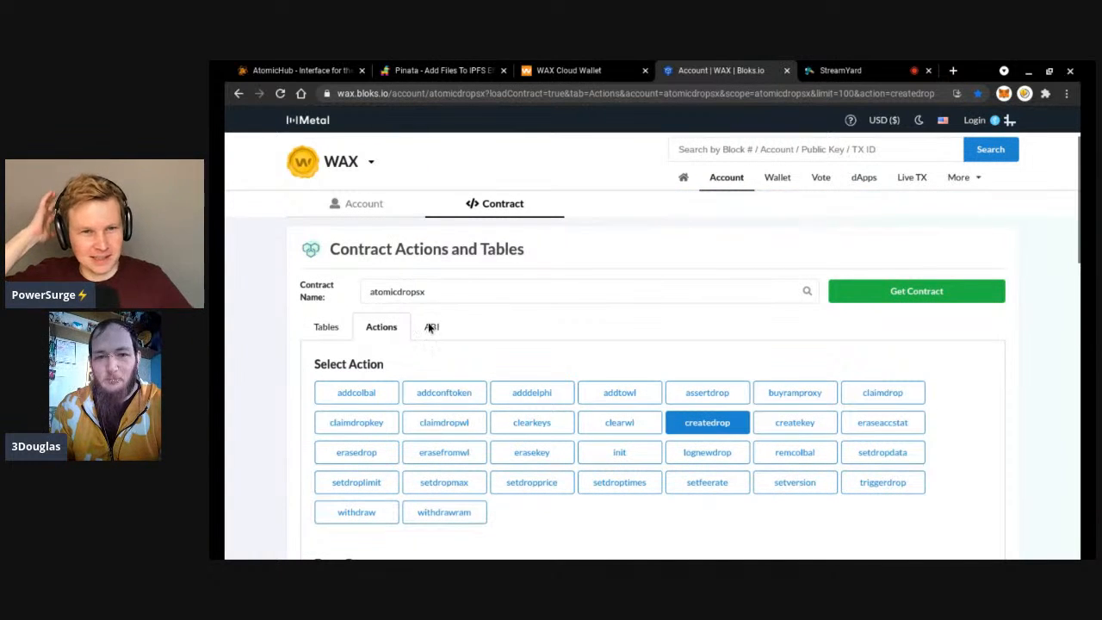
pyautogui.scroll(-5, 421, 326)
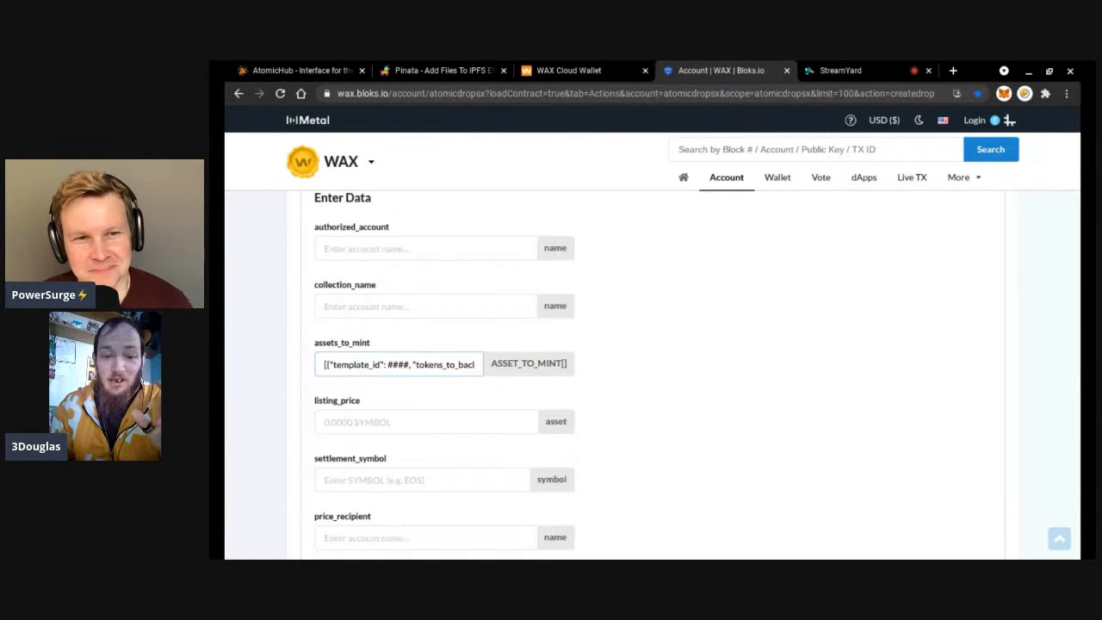
pyautogui.hscroll(1, 362, 365)
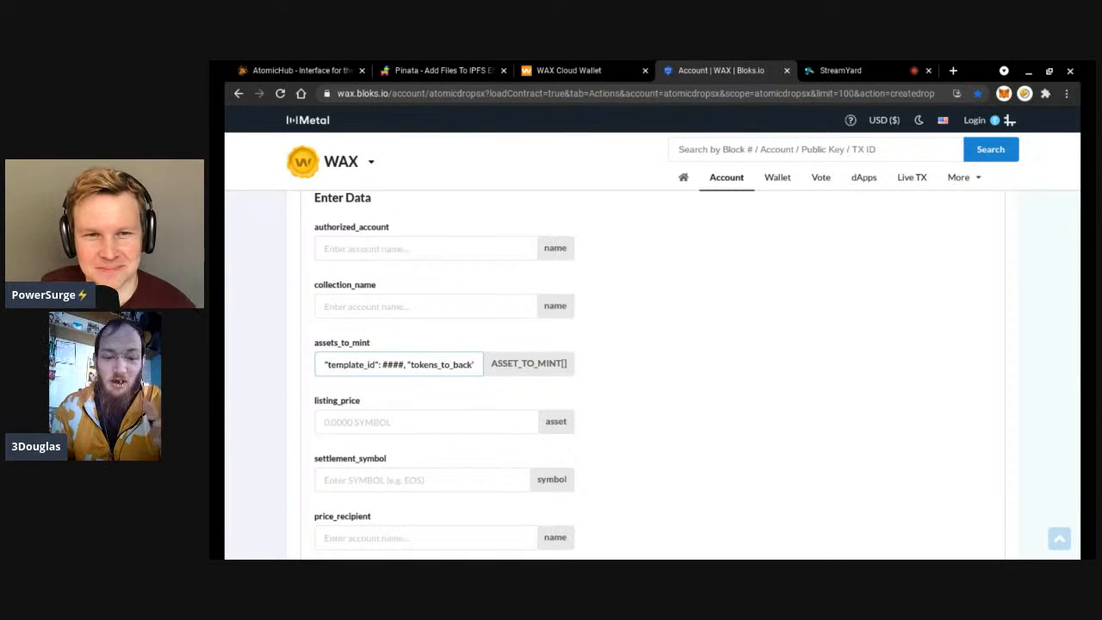
# Replace the #### placeholder in assets_to_mint with template id 55519 and check the JSON.
pyautogui.click(375, 364)
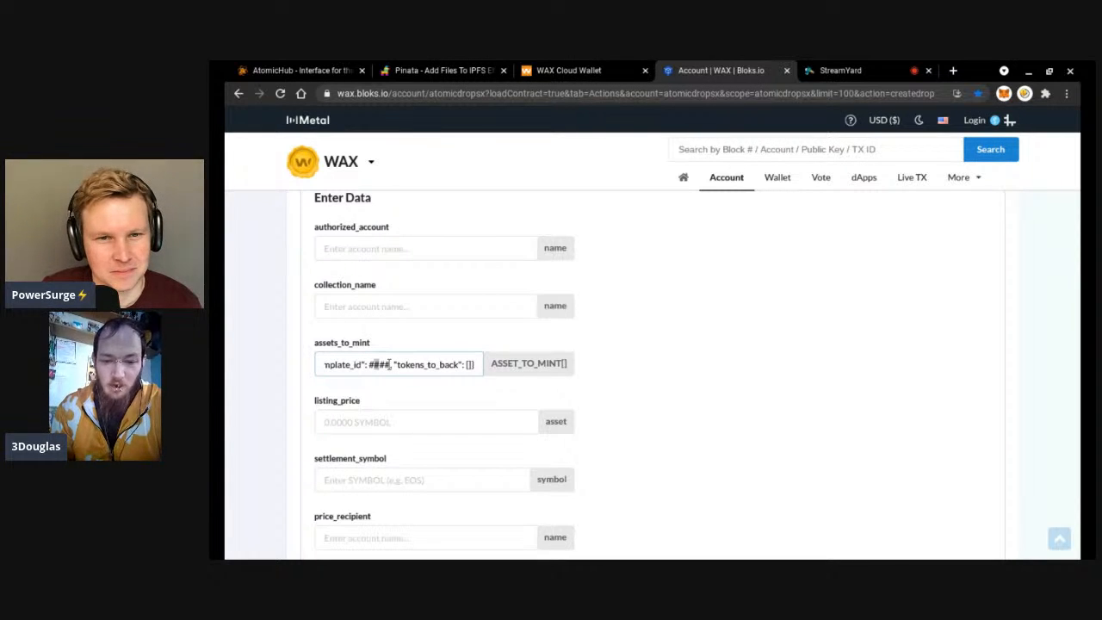
pyautogui.press('BackSpace')
pyautogui.press('BackSpace')
pyautogui.press('BackSpace')
pyautogui.press('BackSpace')
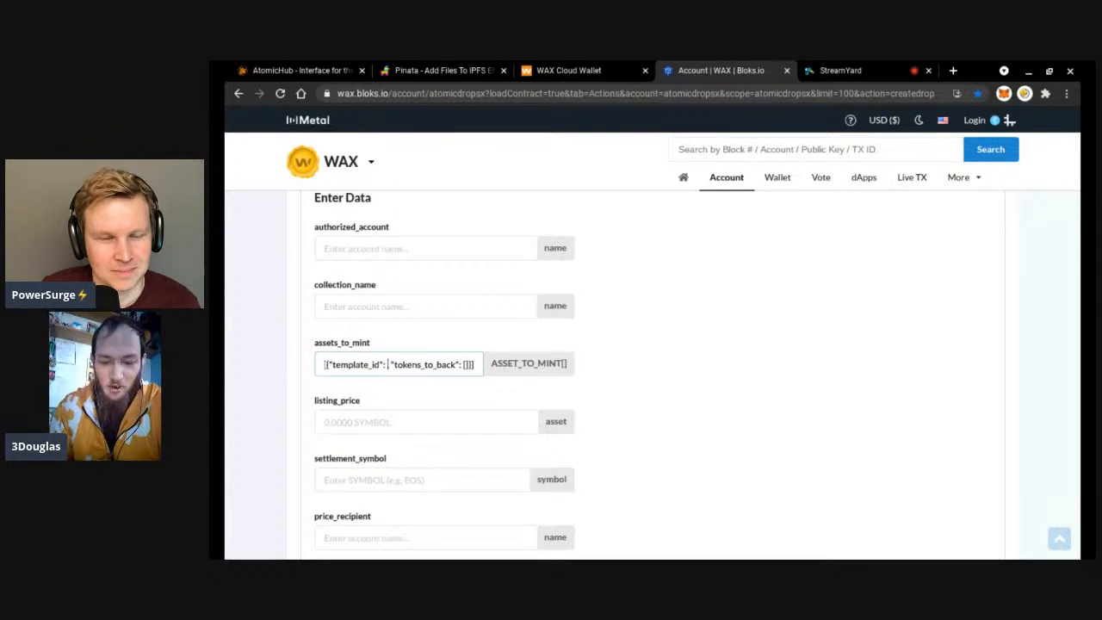
pyautogui.write('55519,')
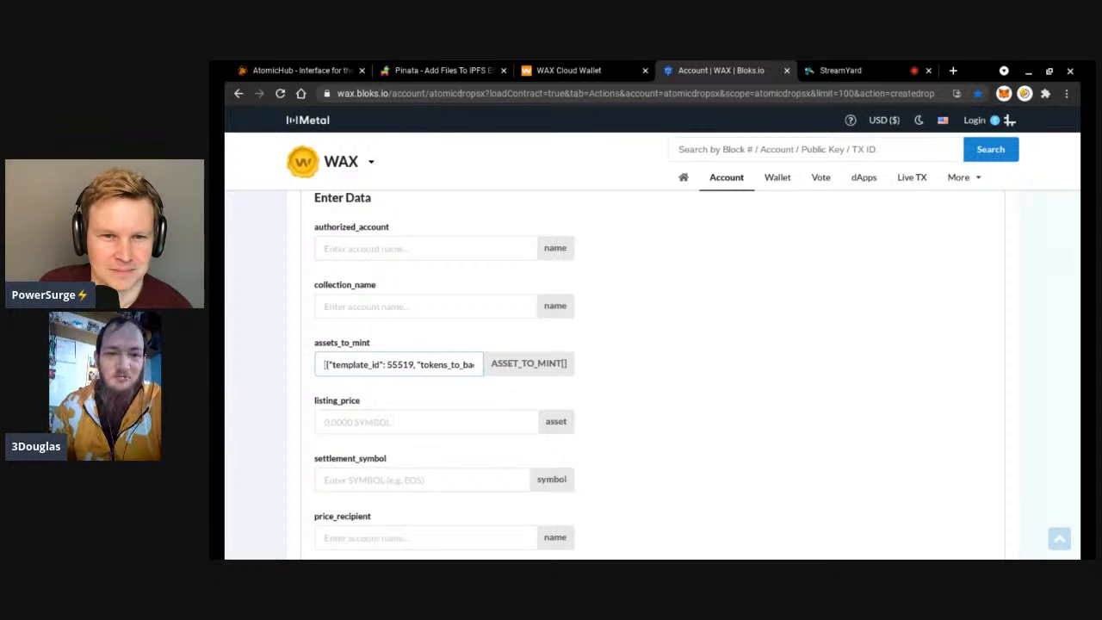
pyautogui.press('Right')
pyautogui.press('Right')
pyautogui.press('Right')
pyautogui.press('Right')
pyautogui.press('Right')
pyautogui.press('Right')
pyautogui.press('Right')
pyautogui.press('Right')
pyautogui.press('Right')
pyautogui.press('Right')
pyautogui.press('Right')
pyautogui.press('Right')
pyautogui.press('Right')
pyautogui.press('Right')
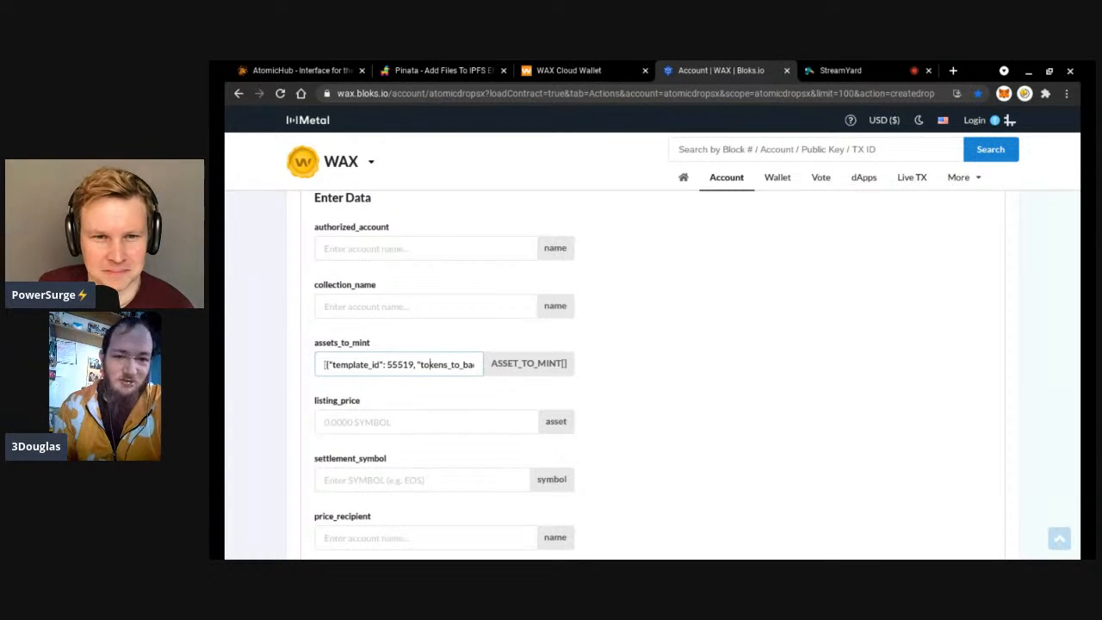
pyautogui.press('Right')
pyautogui.press('Right')
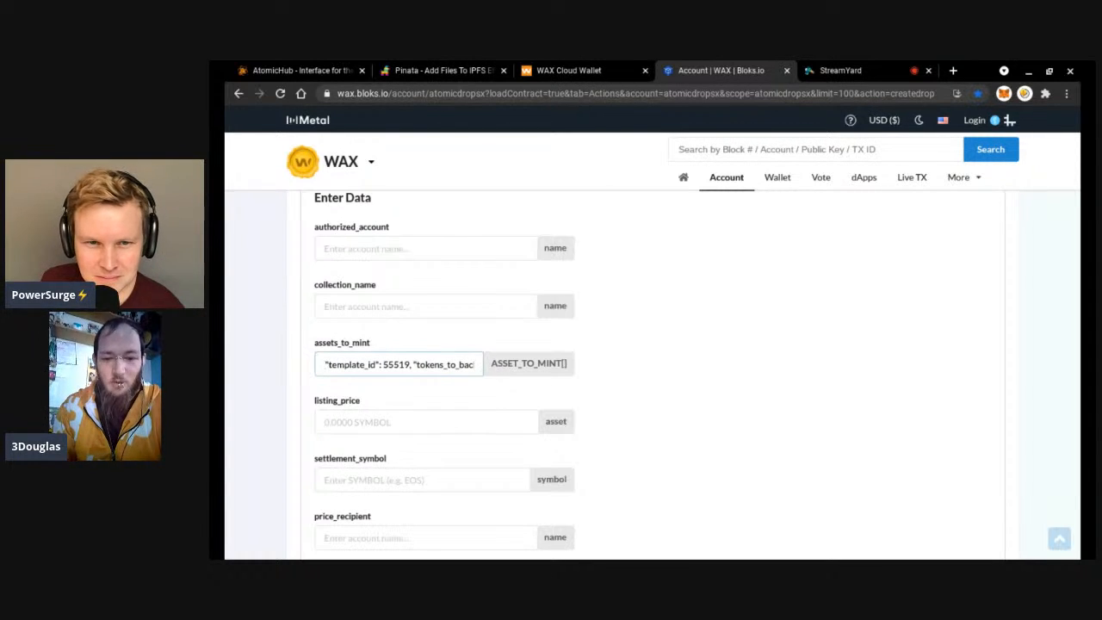
pyautogui.press('Right')
pyautogui.press('Right')
pyautogui.press('Right')
pyautogui.press('Right')
pyautogui.press('Right')
pyautogui.press('Right')
pyautogui.press('Right')
pyautogui.press('Right')
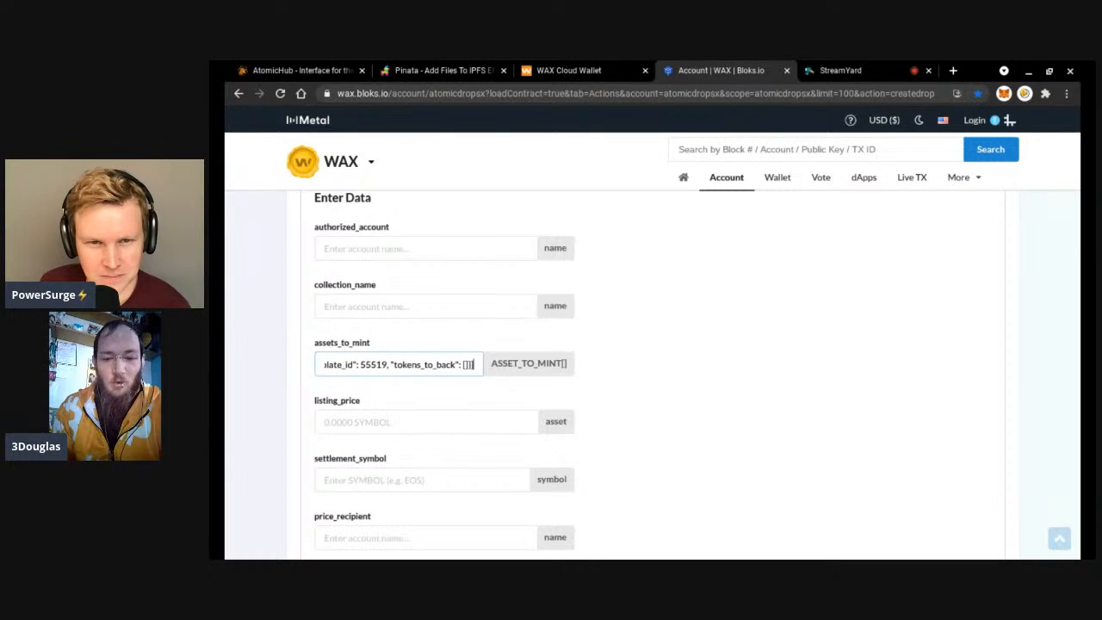
pyautogui.press('Left')
pyautogui.press('Left')
pyautogui.press('Left')
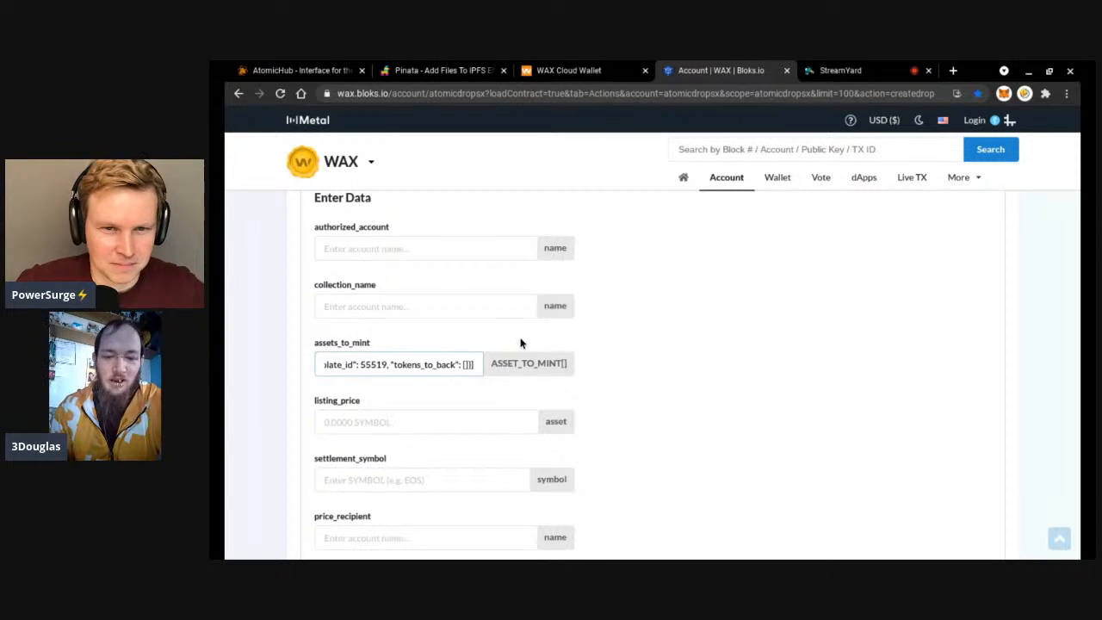
pyautogui.moveTo(492, 362); pyautogui.dragTo(569, 369)
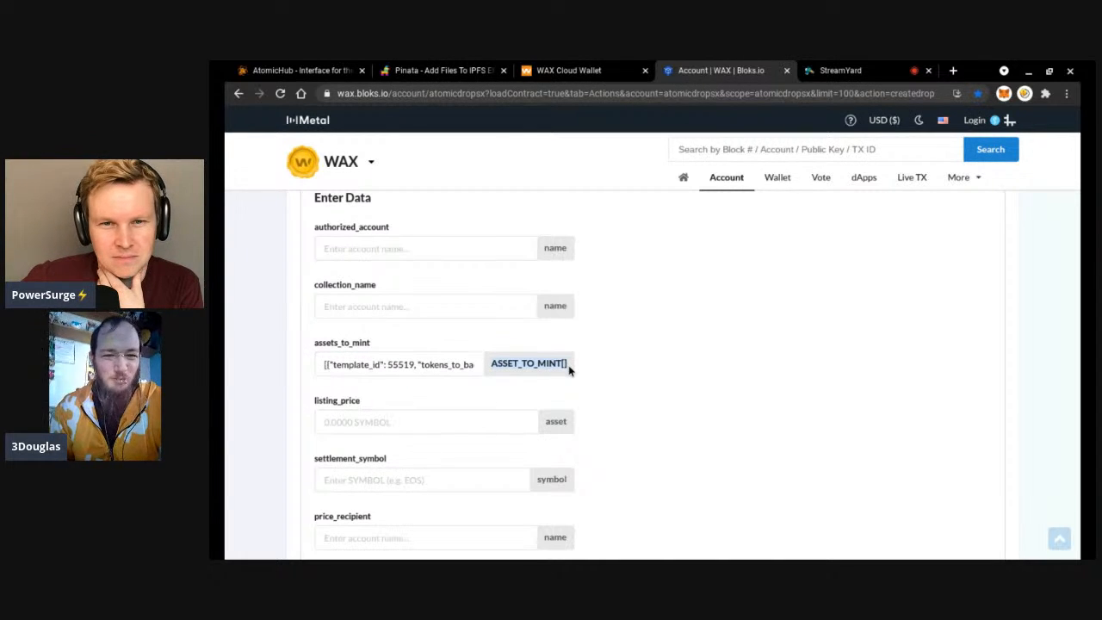
pyautogui.click(604, 369)
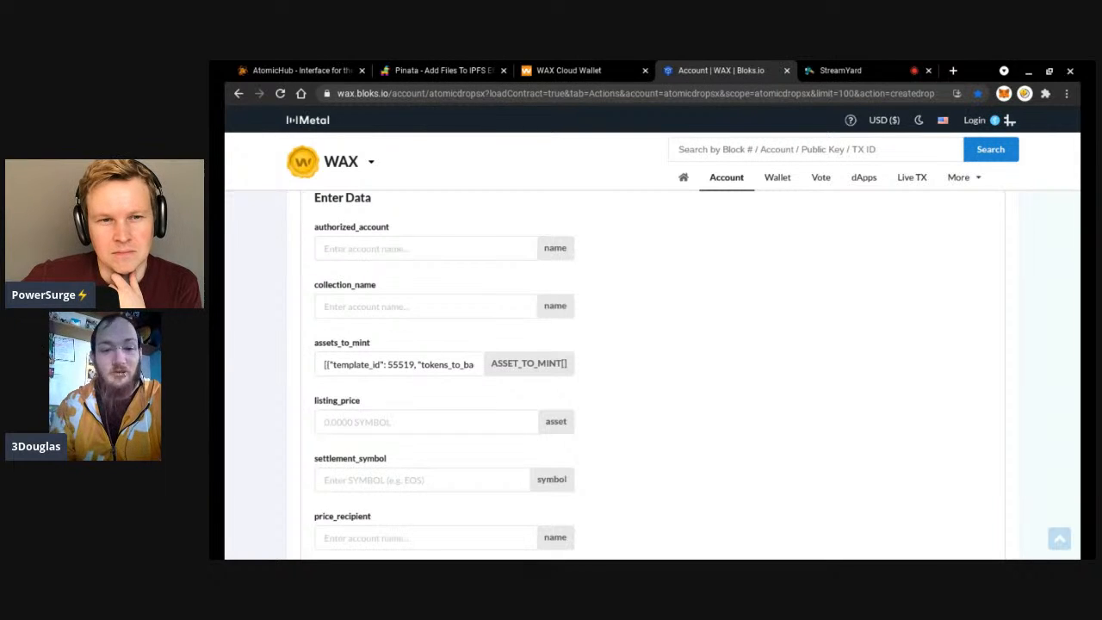
# Set listing_price to 50.00000000 WAX.
pyautogui.scroll(-1, 425, 374)
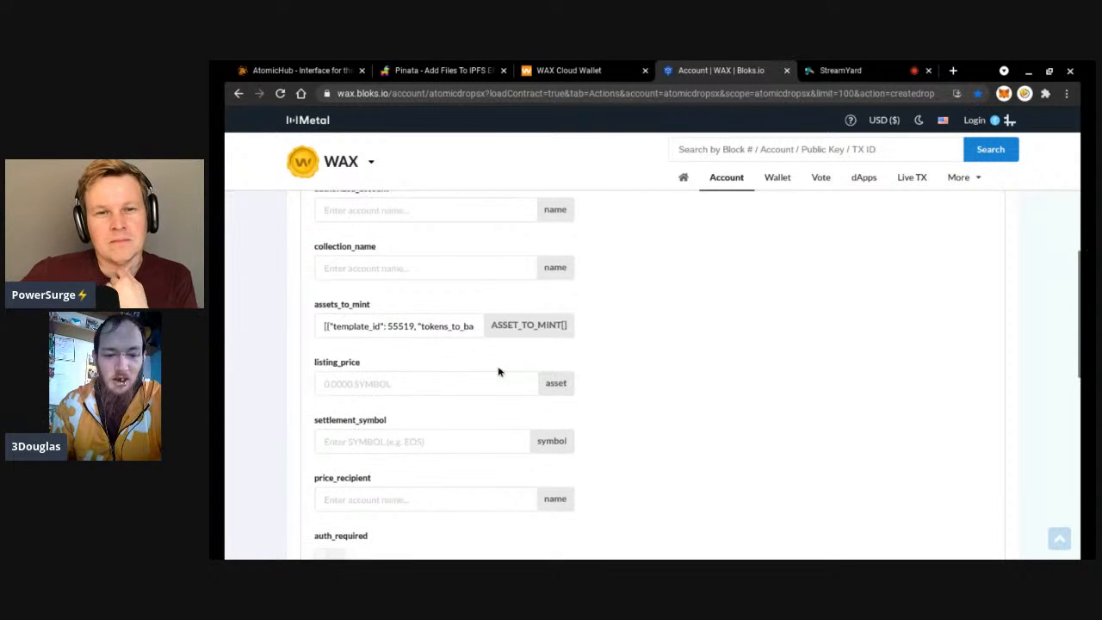
pyautogui.click(425, 375)
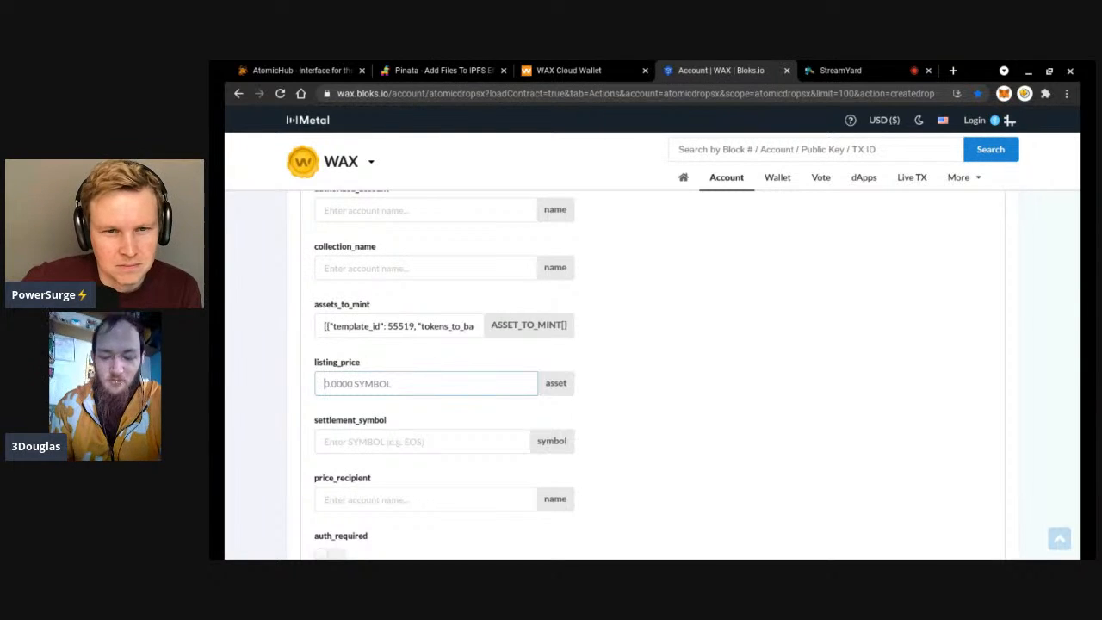
pyautogui.write('50.')
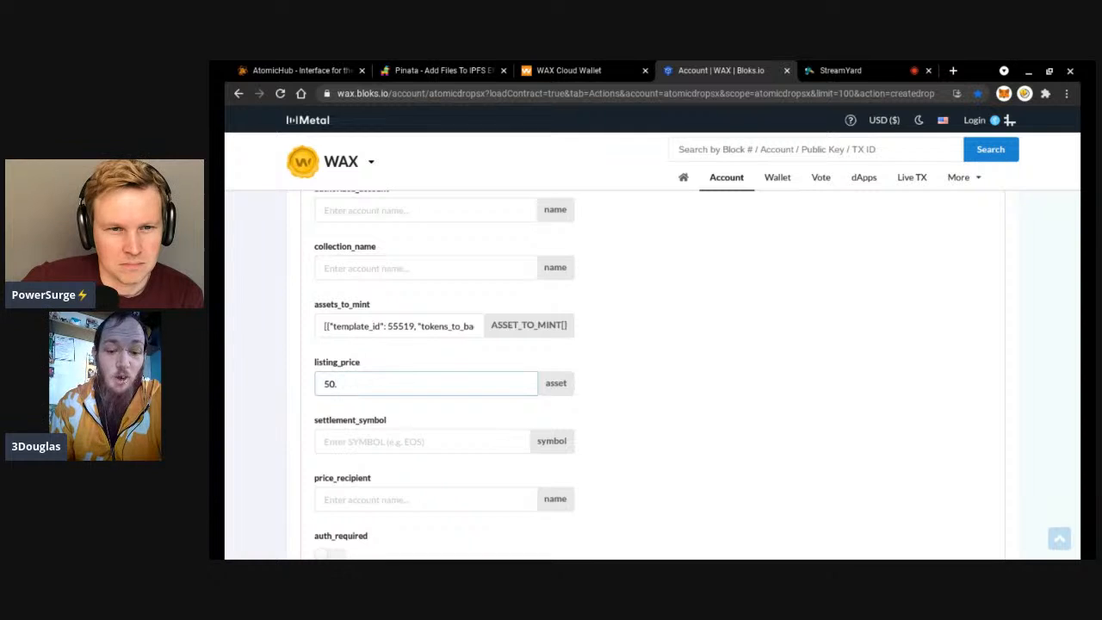
pyautogui.write('0000000 WAX')
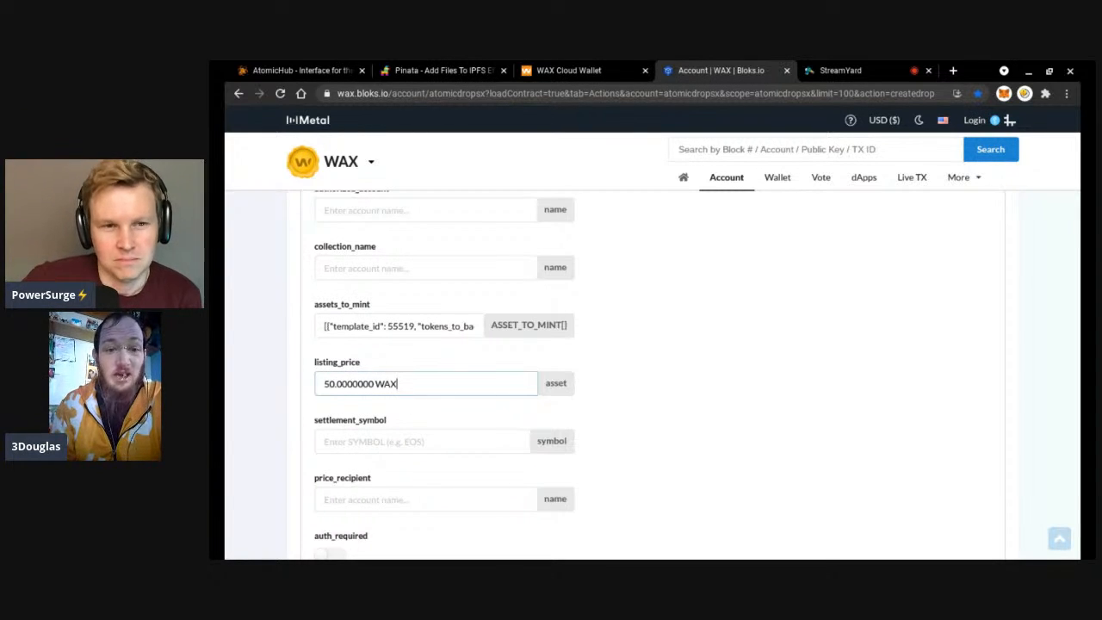
# Enter 8,WAX as the settlement_symbol.
pyautogui.scroll(-1, 654, 370)
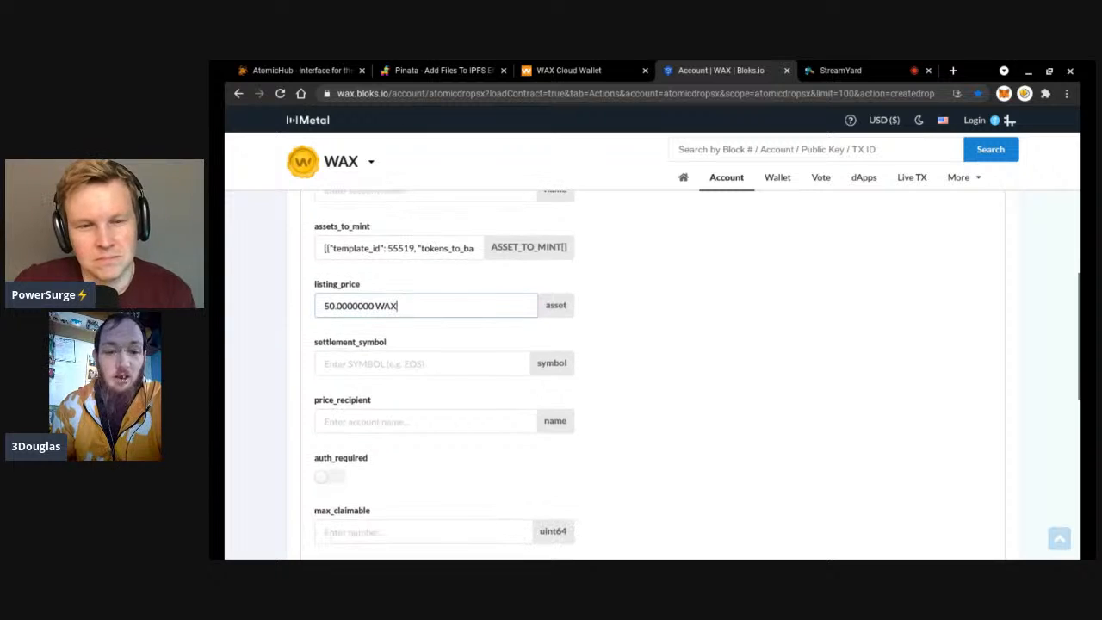
pyautogui.click(399, 362)
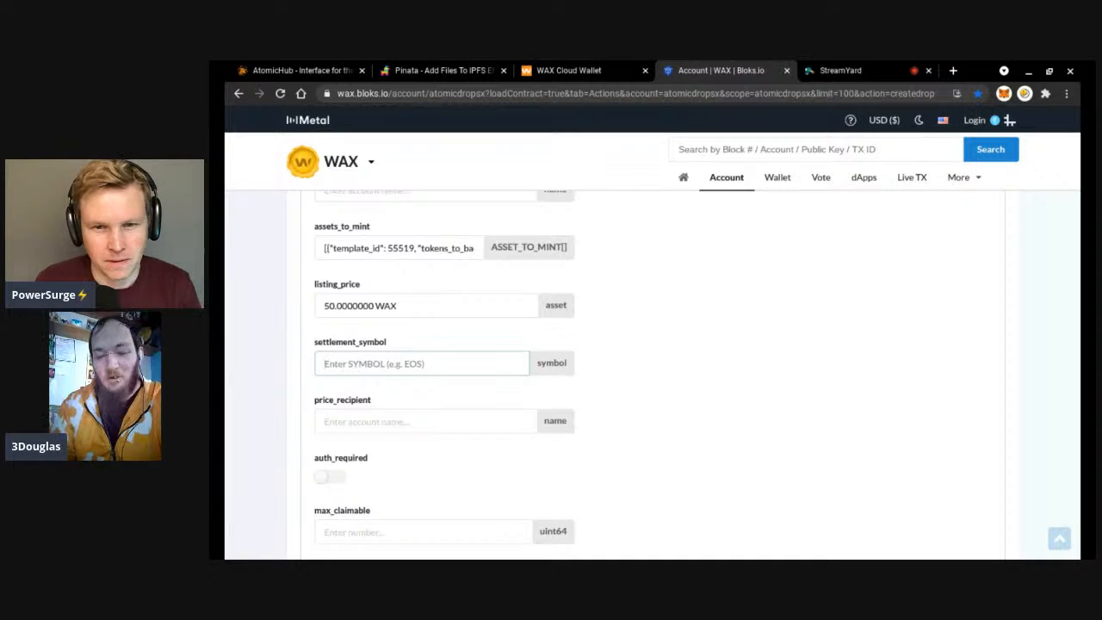
pyautogui.write('8,WAX')
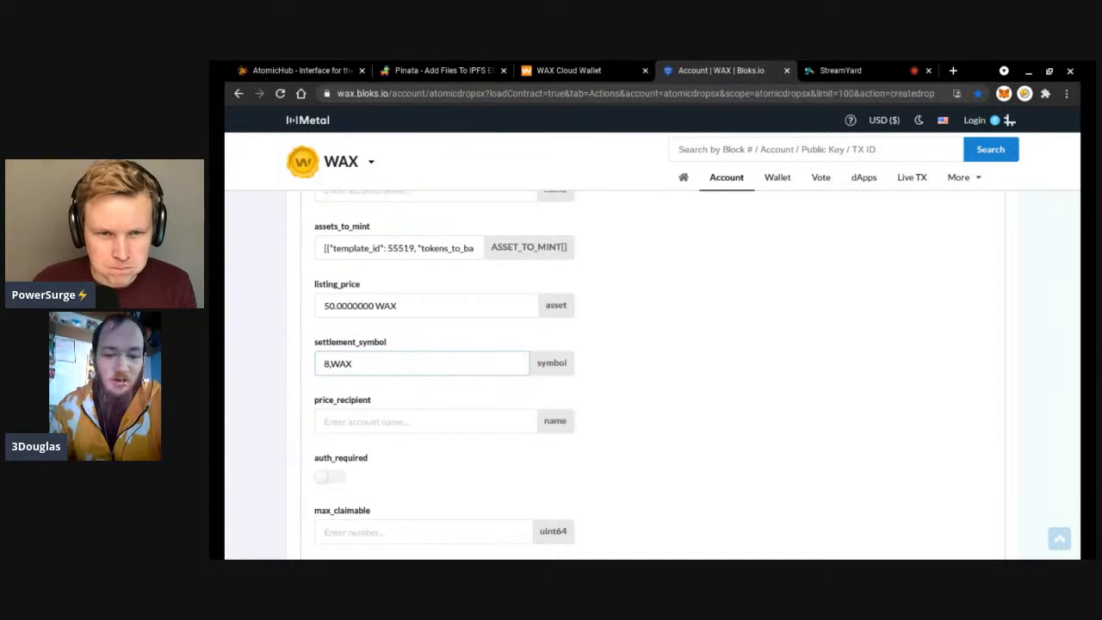
pyautogui.scroll(-2, 654, 375)
# Enter the creator's account as price_recipient and set max_claimable to 0.
pyautogui.click(390, 342)
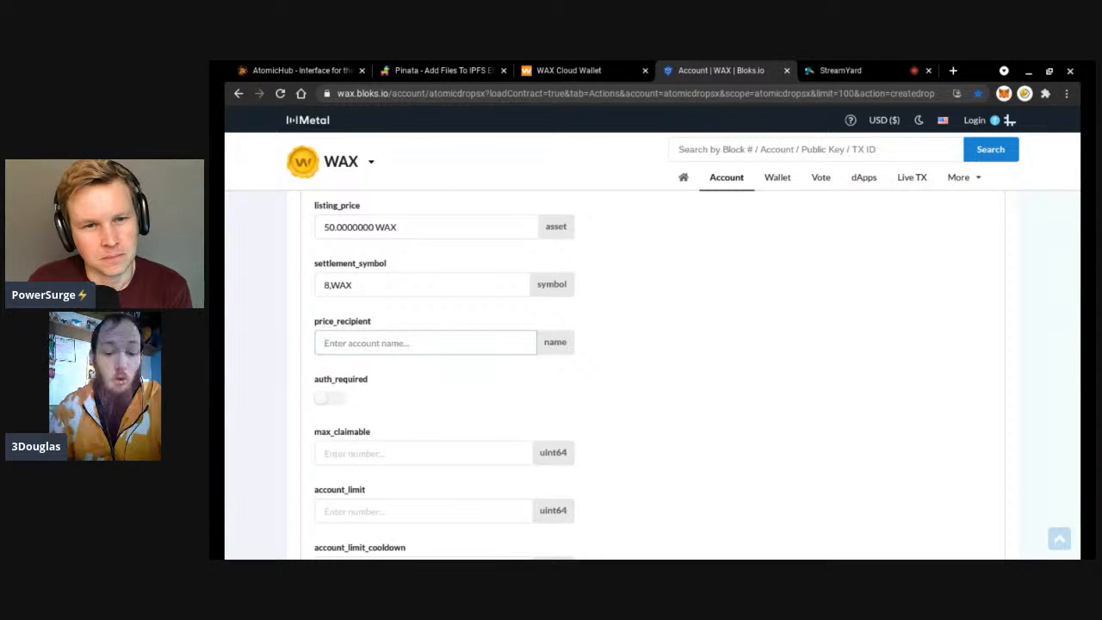
pyautogui.write('3d.ninja')
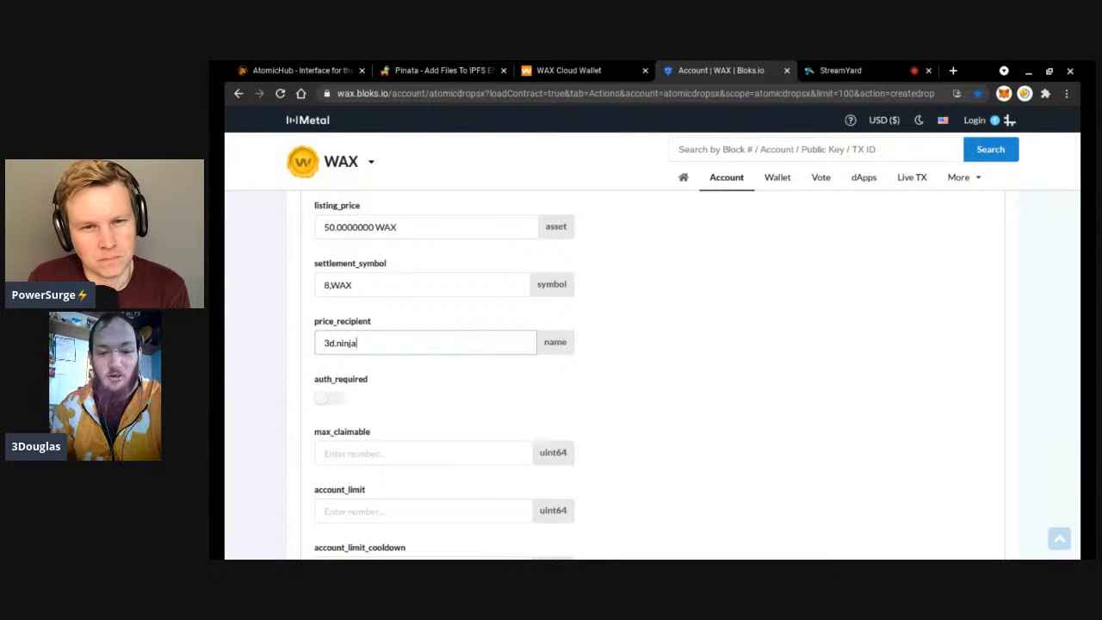
pyautogui.click(627, 348)
pyautogui.scroll(-2, 623, 345)
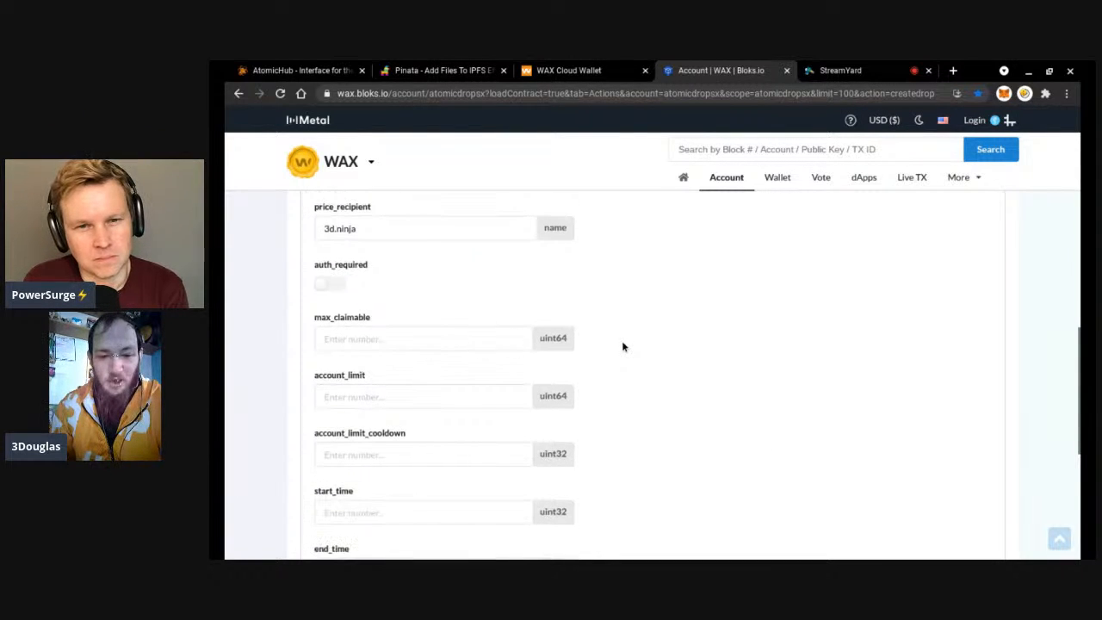
pyautogui.click(450, 341)
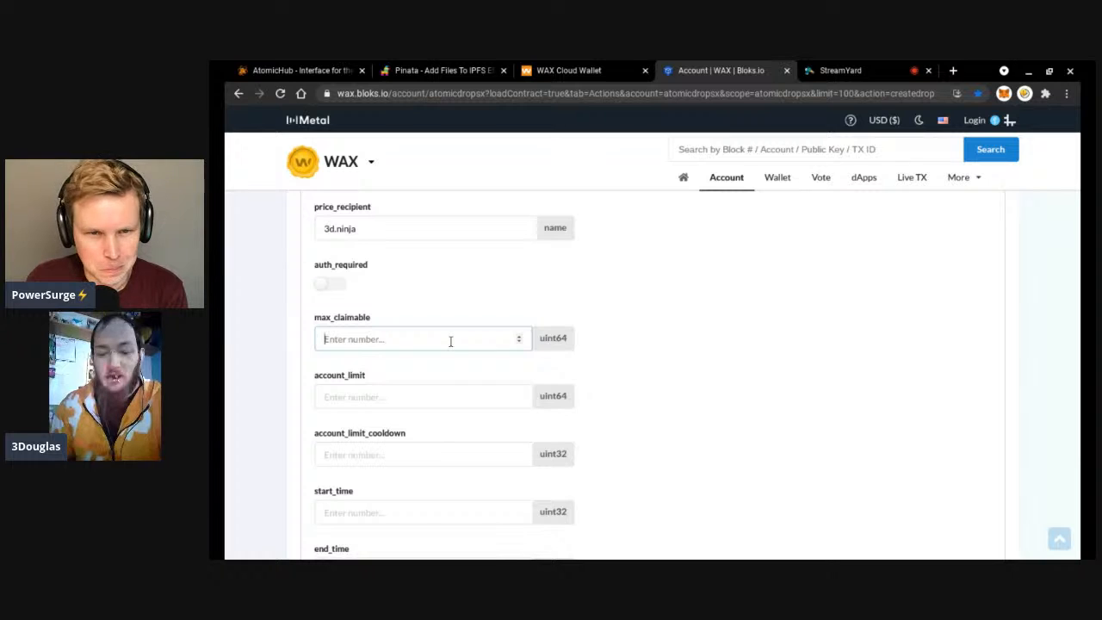
pyautogui.write('0')
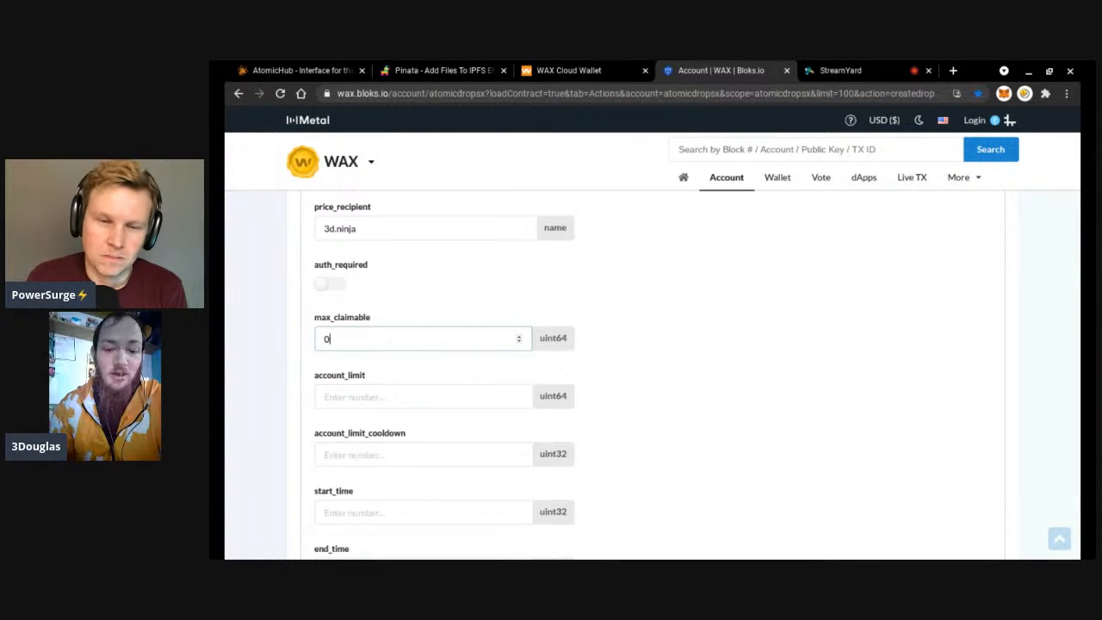
pyautogui.scroll(-1, 455, 372)
# Set account_limit to 3, correcting an initially typed 1.
pyautogui.click(452, 368)
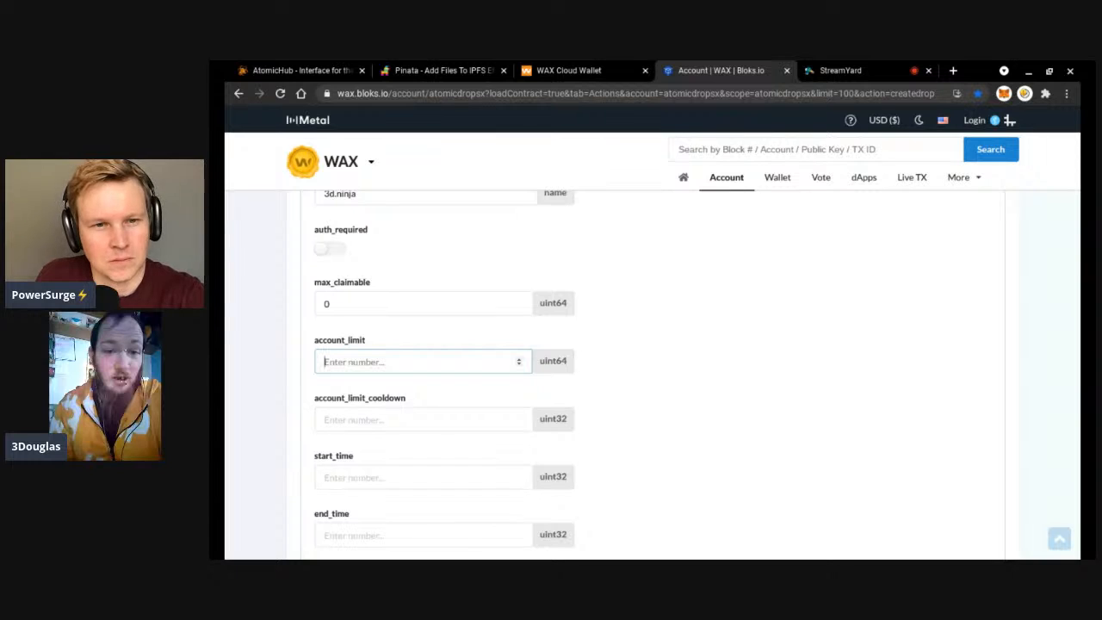
pyautogui.write('1')
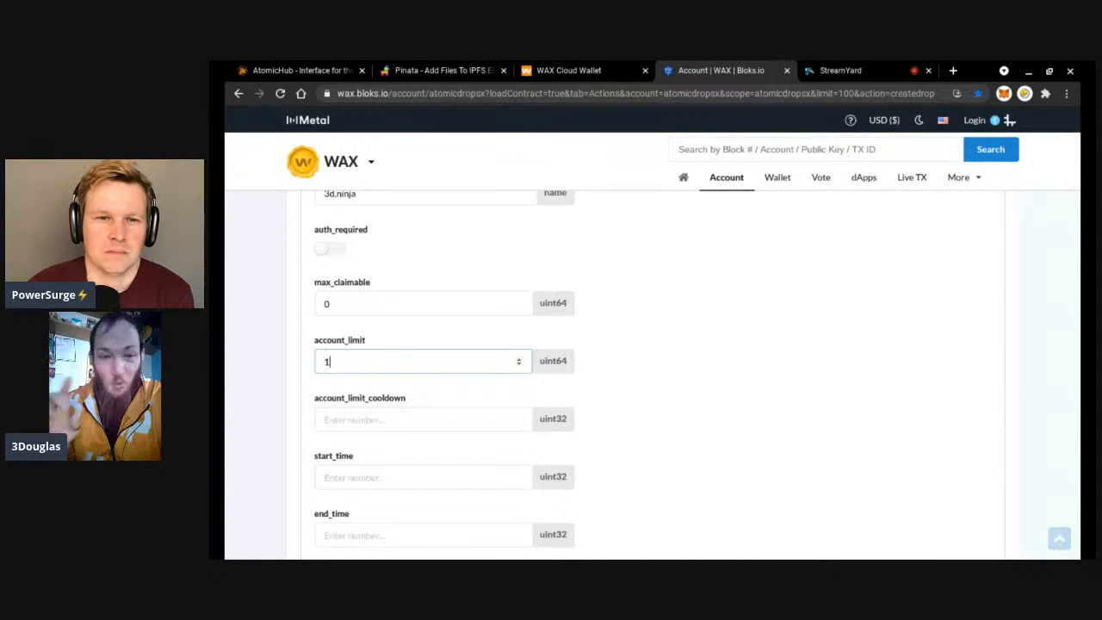
pyautogui.press('BackSpace')
pyautogui.write('3')
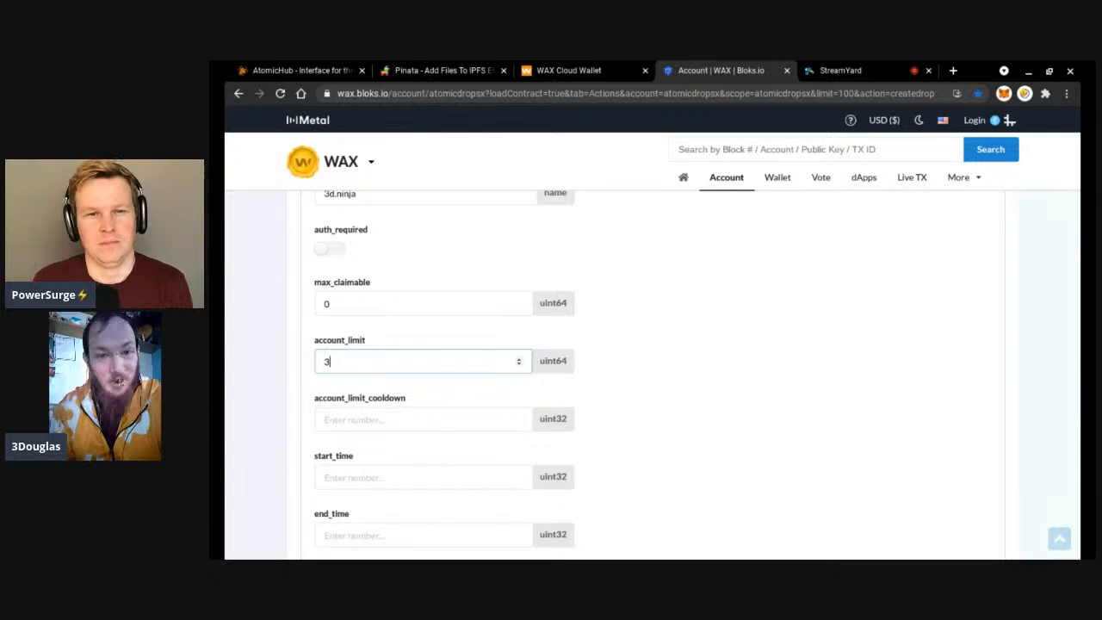
pyautogui.scroll(-1, 430, 378)
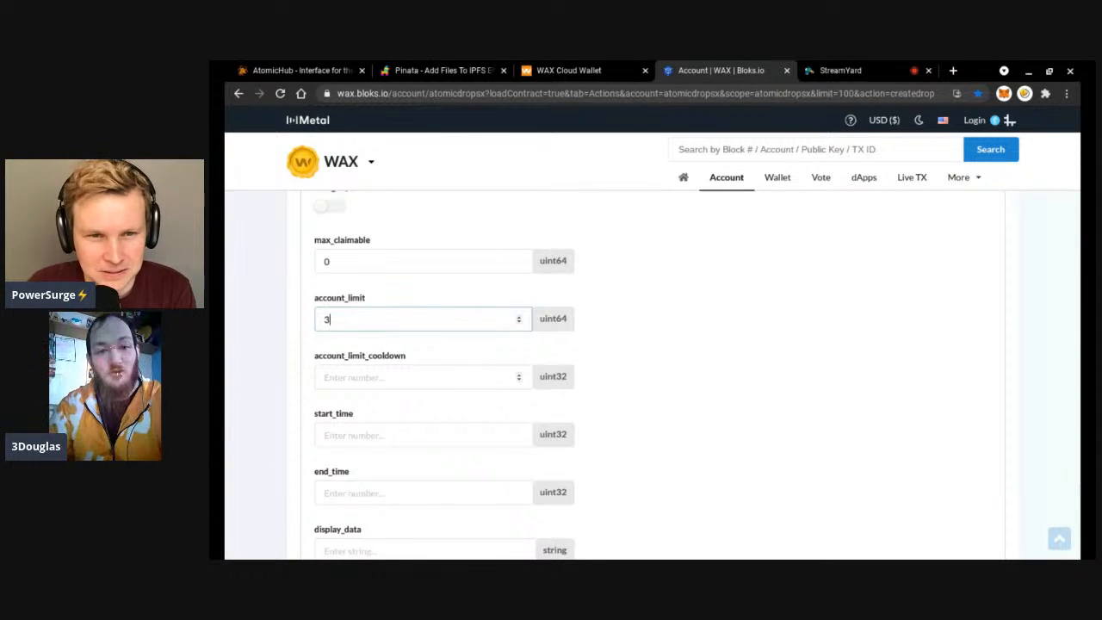
pyautogui.click(446, 376)
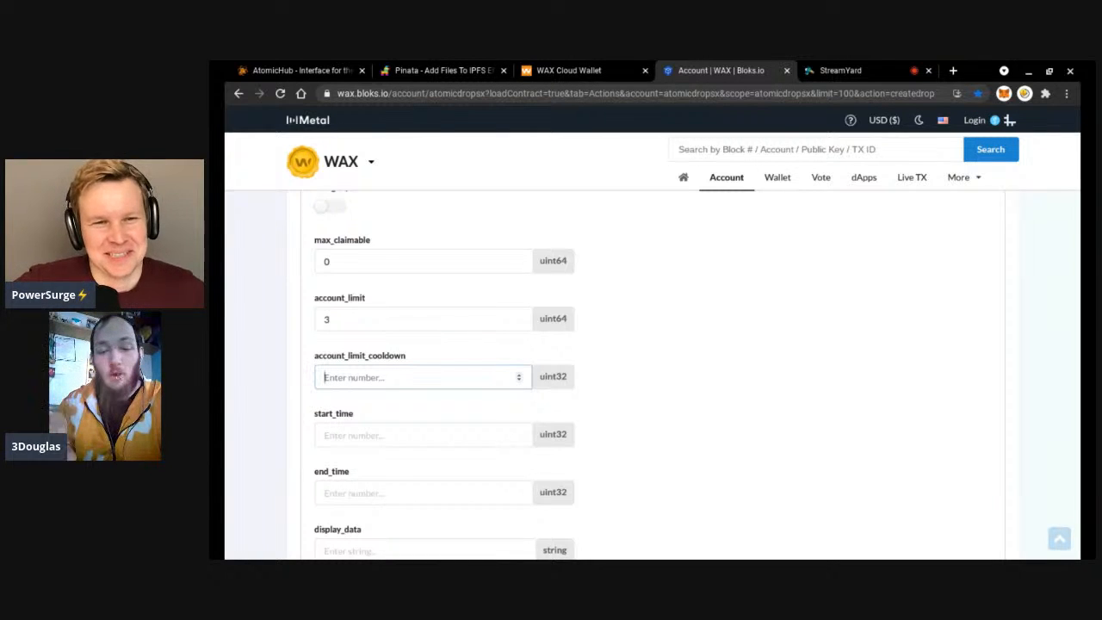
# Set account_limit_cooldown to 60 and both start_time and end_time to 0.
pyautogui.write('60')
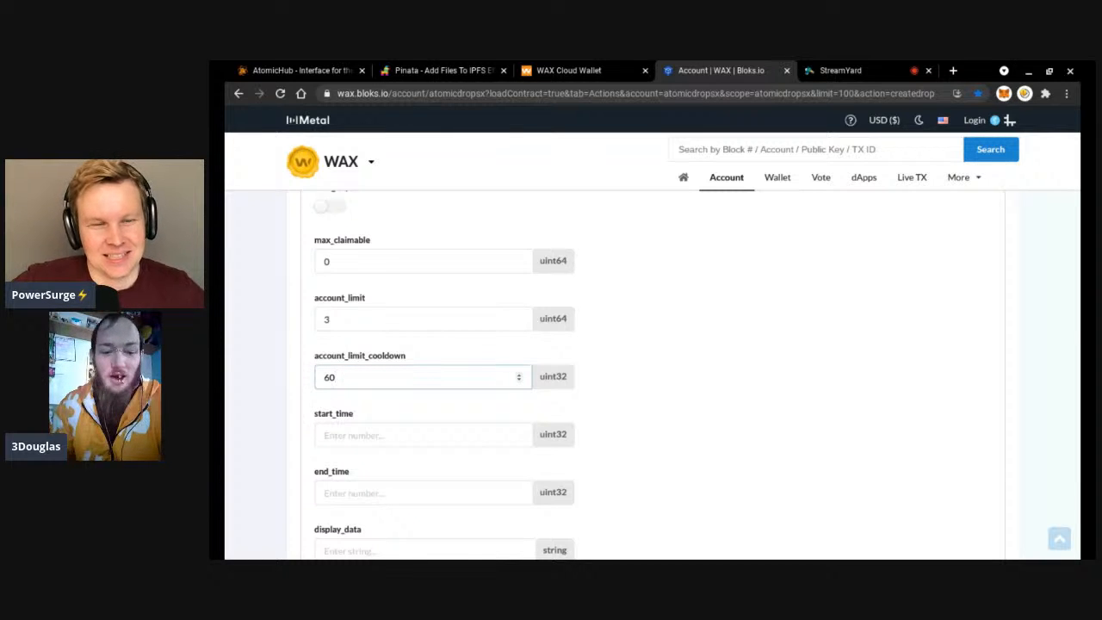
pyautogui.scroll(-2, 654, 379)
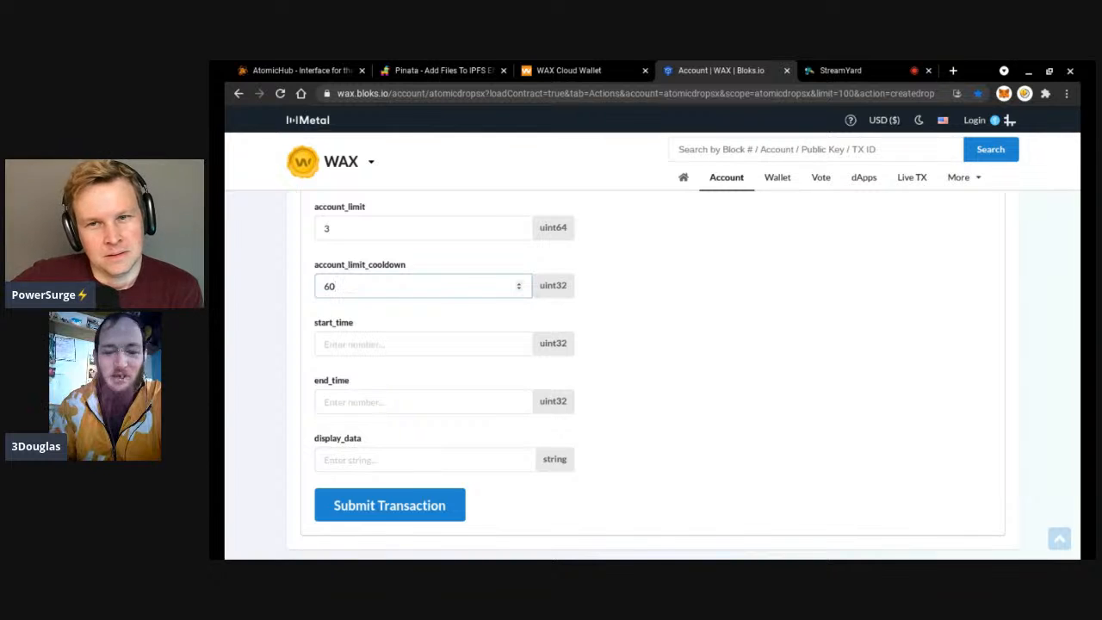
pyautogui.click(407, 344)
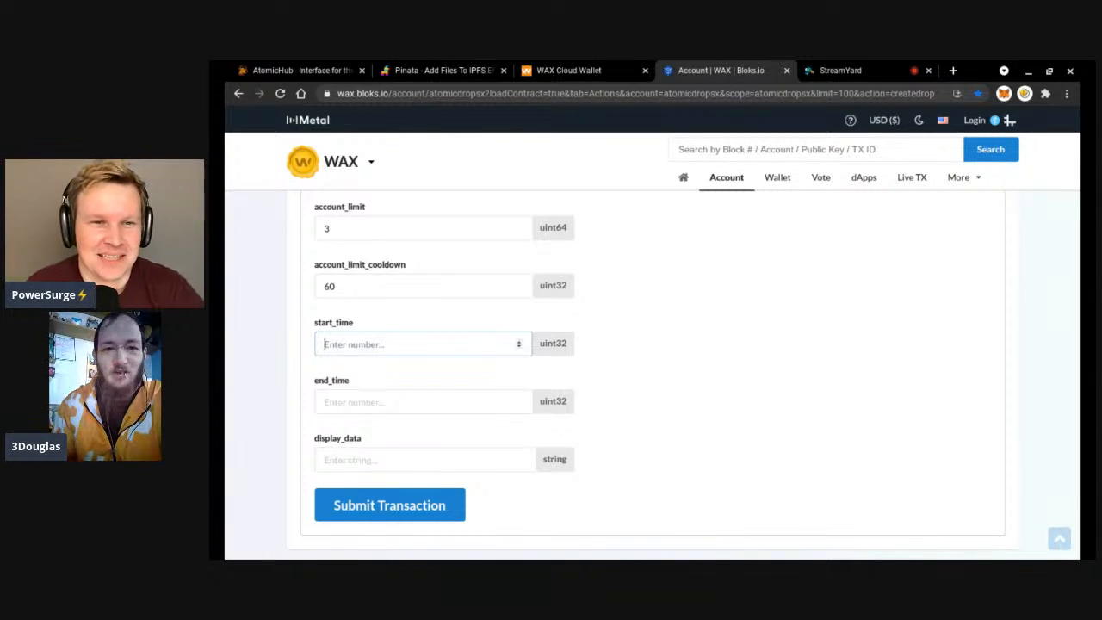
pyautogui.write('0')
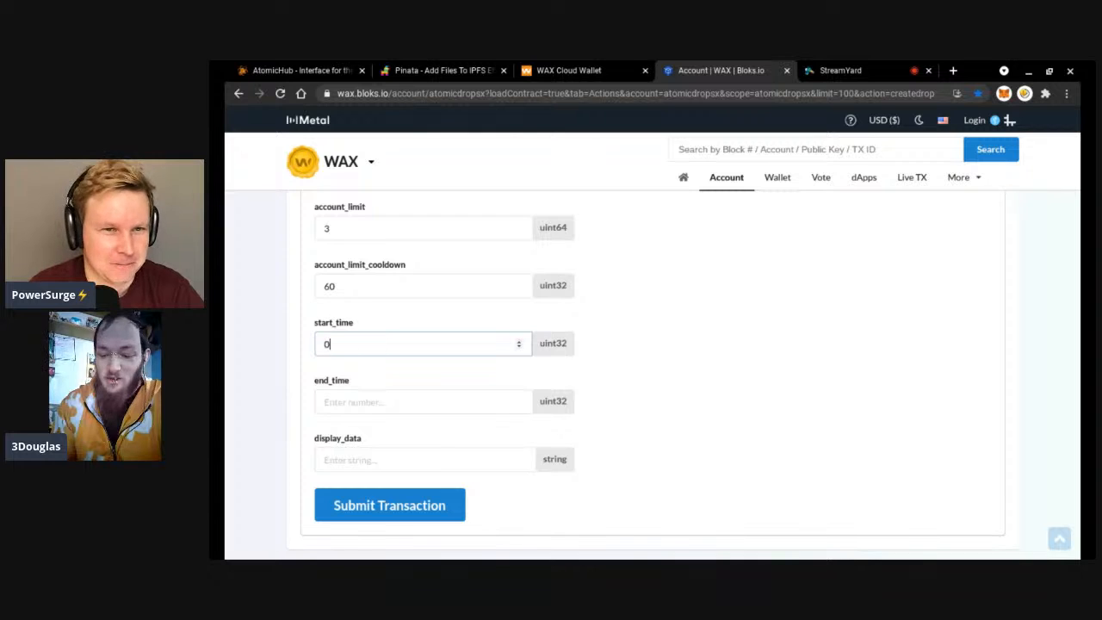
pyautogui.click(384, 402)
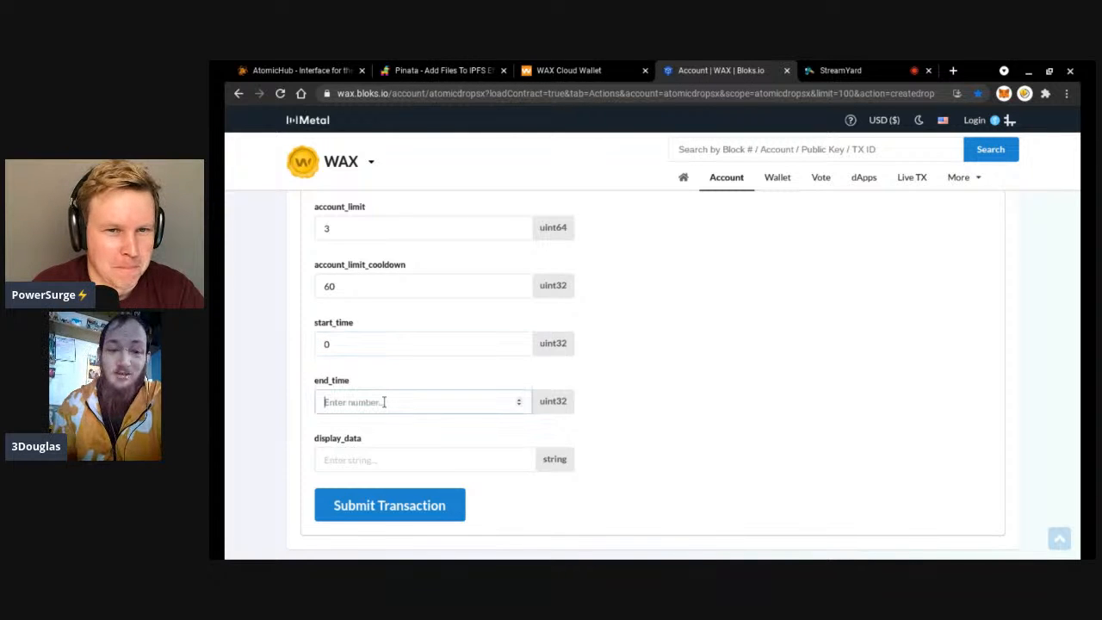
pyautogui.write('0')
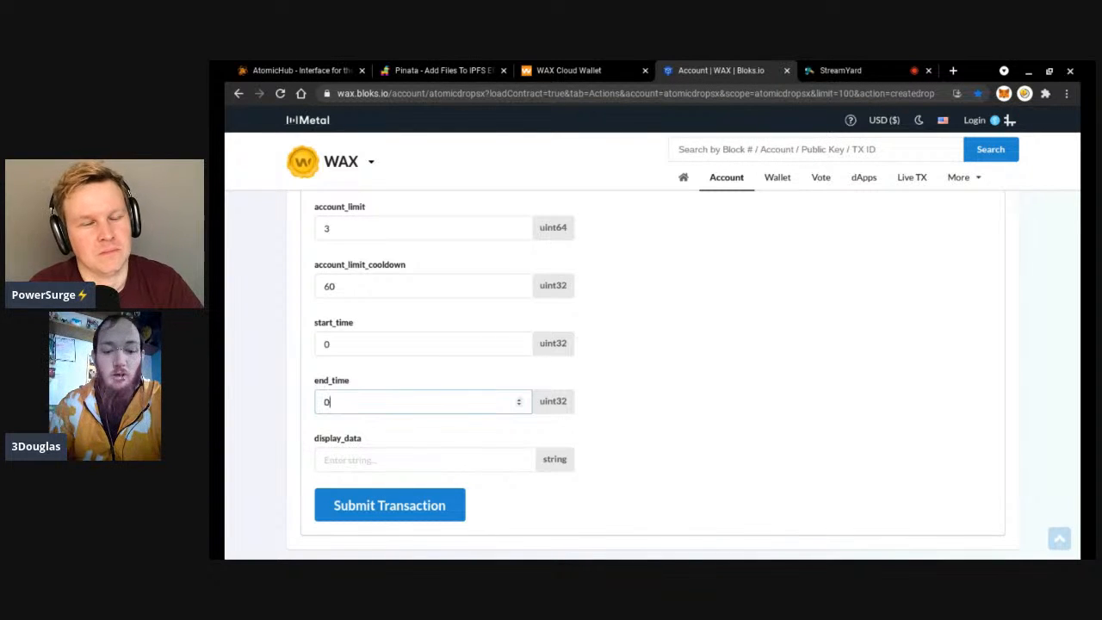
# Enter 'Thank you' as the display_data.
pyautogui.scroll(-1, 652, 371)
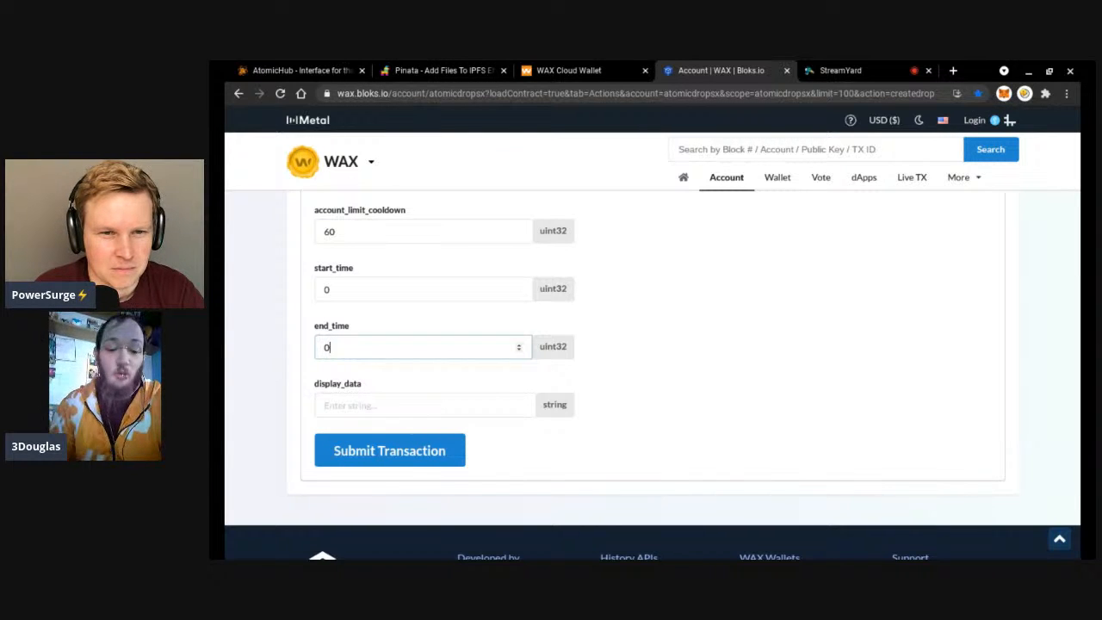
pyautogui.click(388, 406)
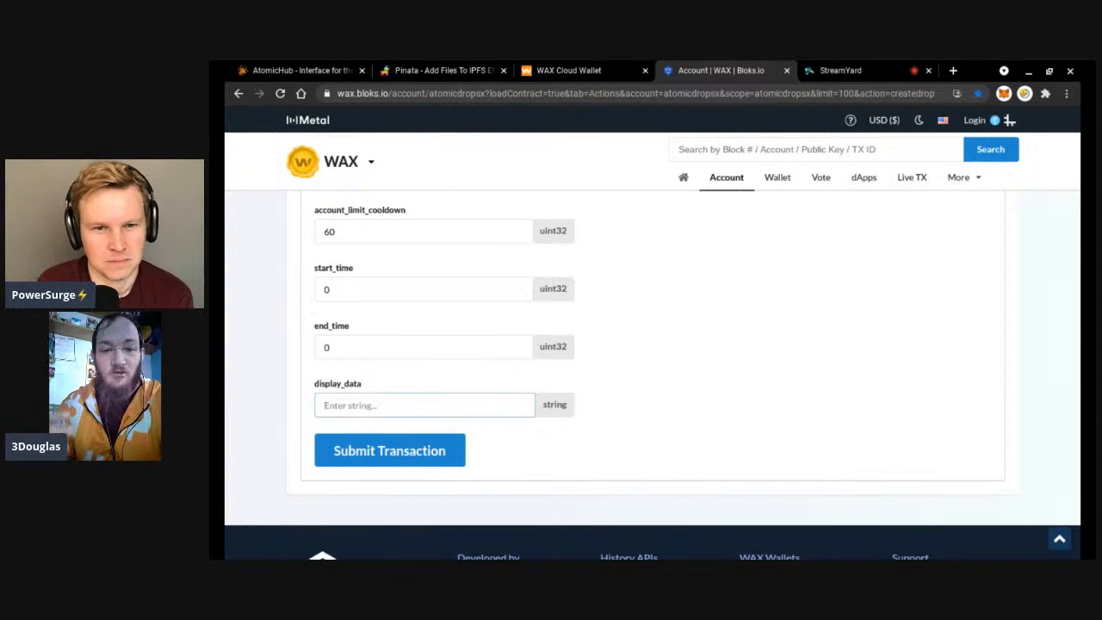
pyautogui.write('Thank you')
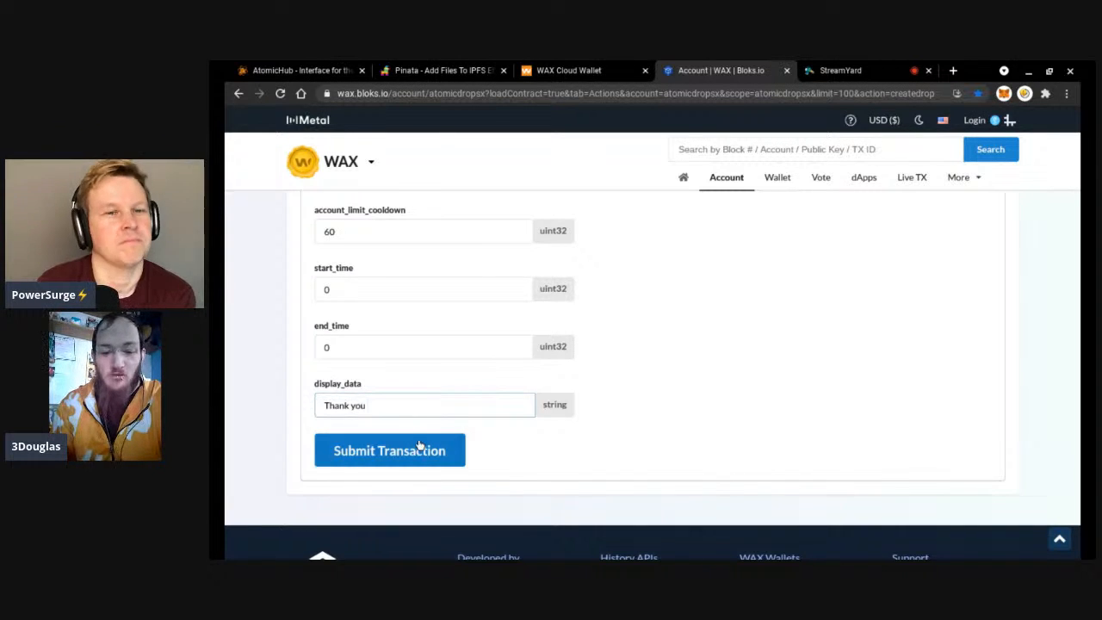
pyautogui.scroll(10, 603, 430)
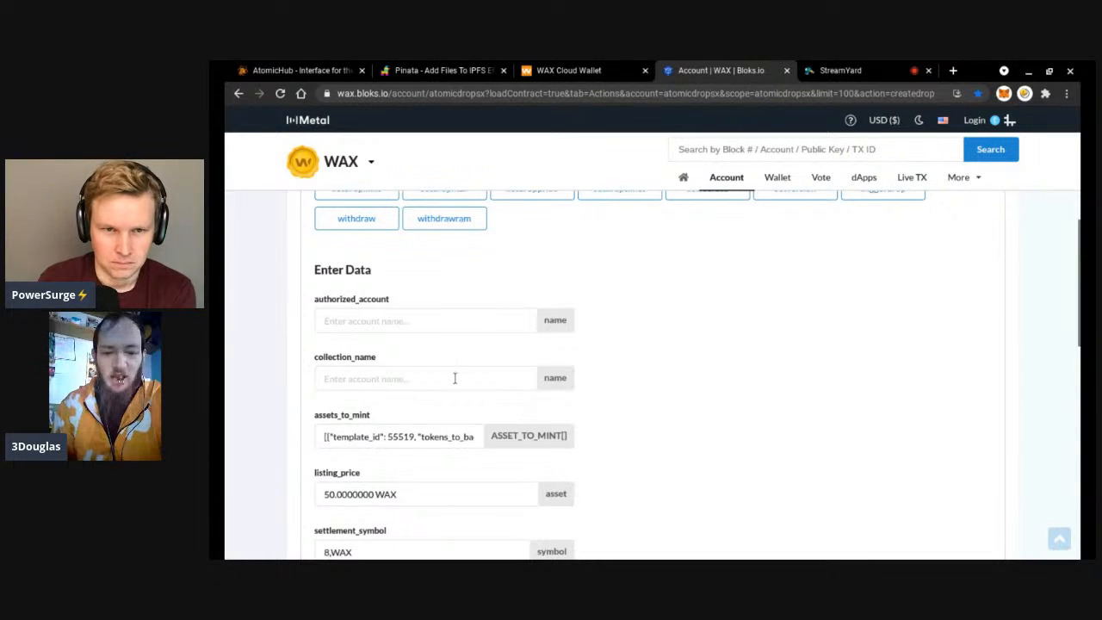
# Enter 3doddities33 as the collection_name.
pyautogui.click(452, 378)
pyautogui.write('3doddities')
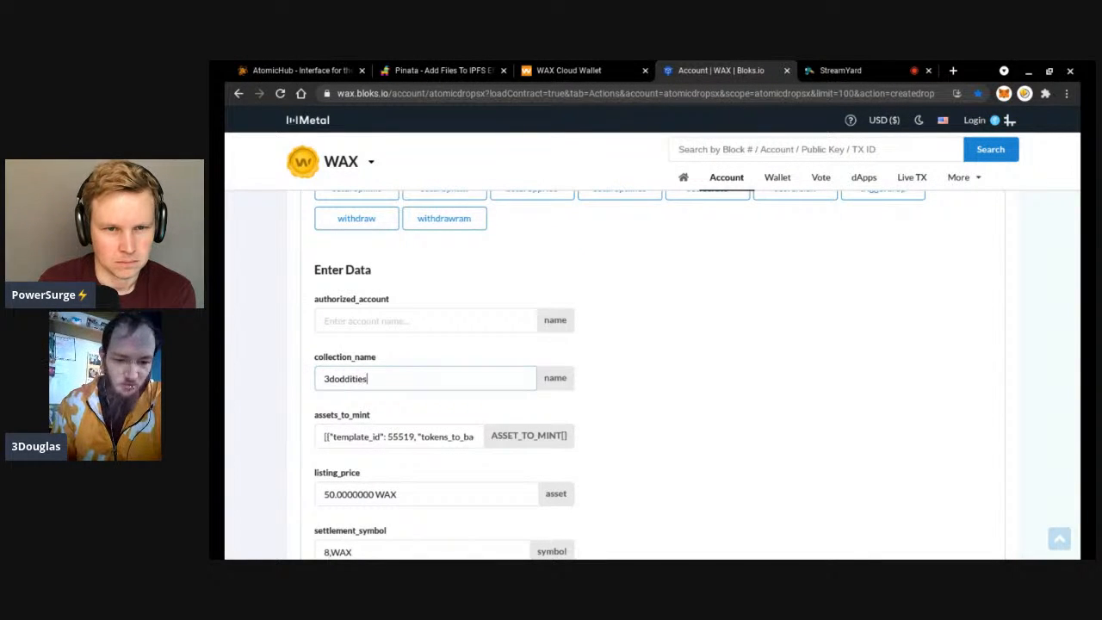
pyautogui.write('33')
pyautogui.scroll(1, 441, 376)
# Enter the wallet account as authorized_account and submit the createdrop transaction.
pyautogui.click(438, 374)
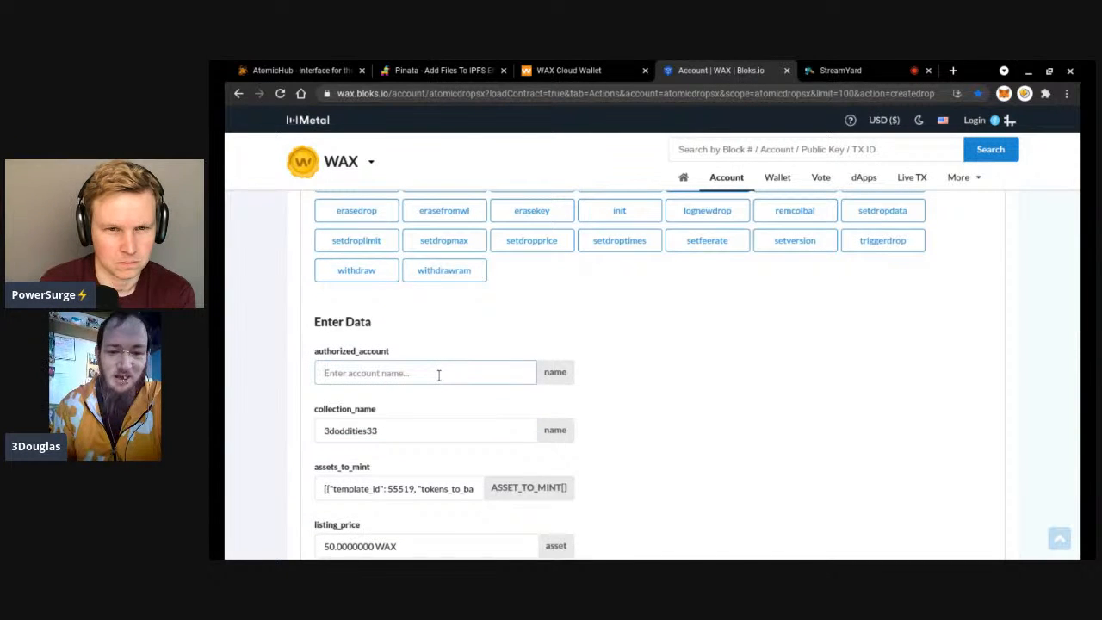
pyautogui.write('vl1a')
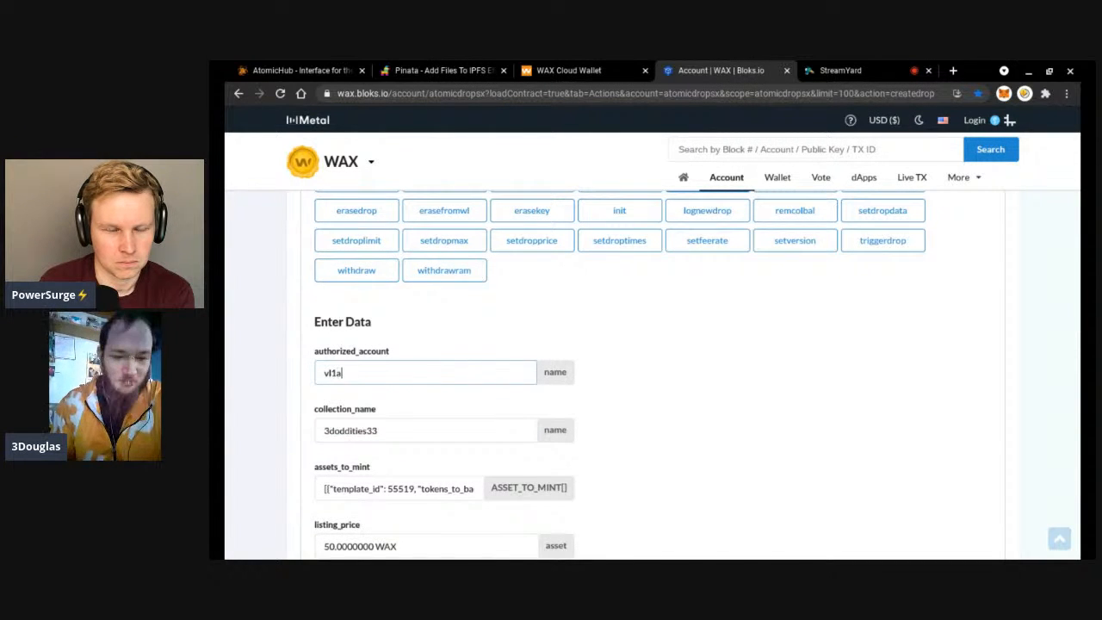
pyautogui.write('w.wam')
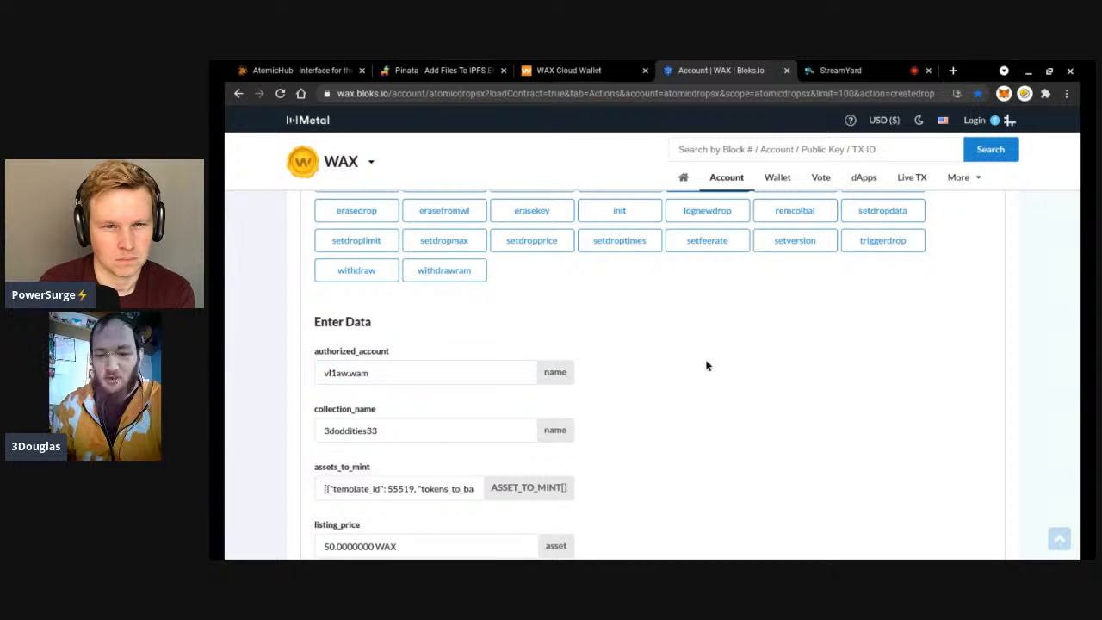
pyautogui.scroll(-4, 705, 365)
pyautogui.scroll(-5, 705, 365)
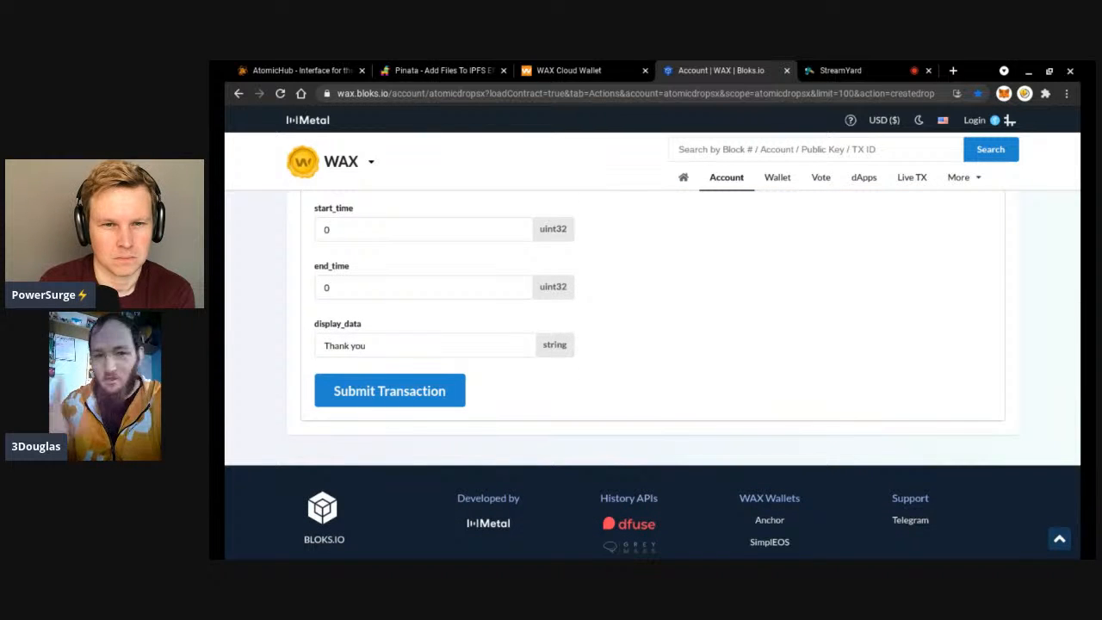
pyautogui.click(394, 392)
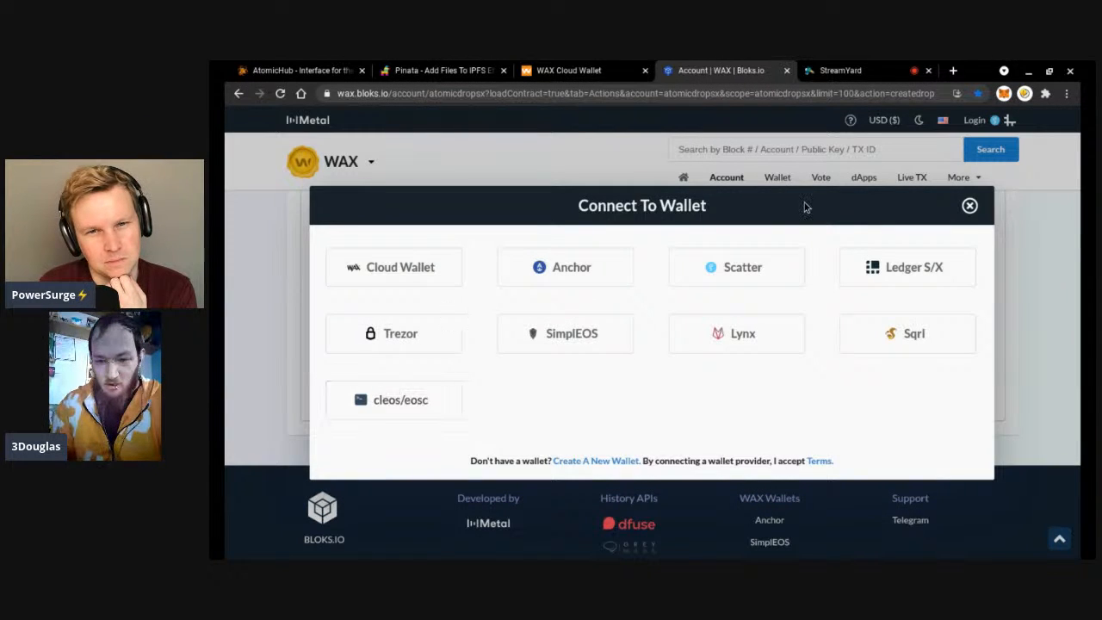
# Choose Cloud Wallet to sign the createdrop transaction.
pyautogui.click(412, 269)
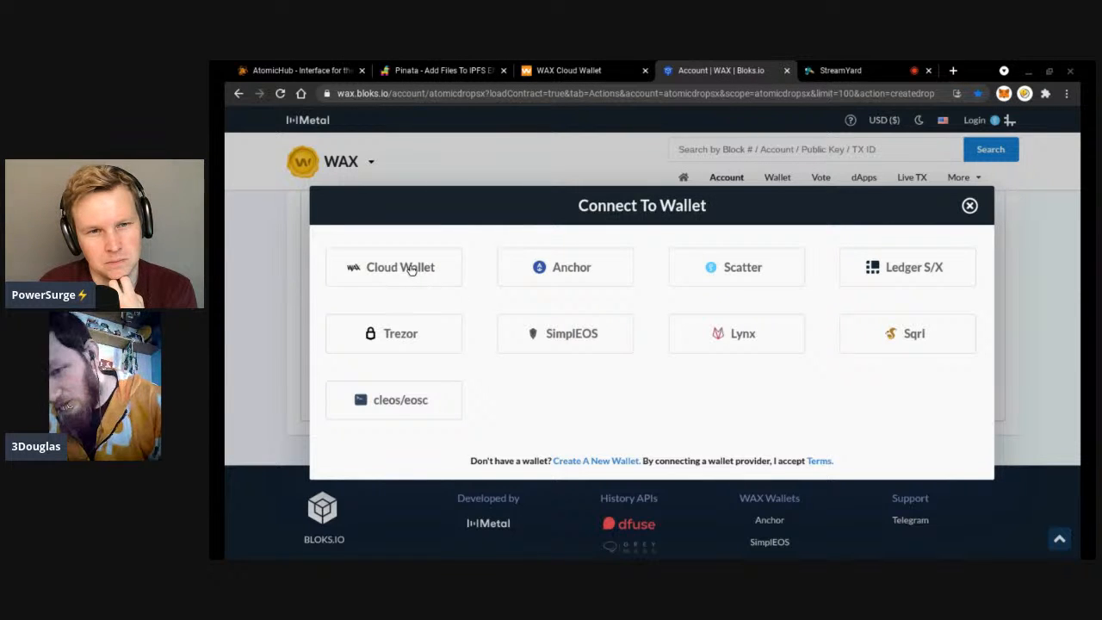
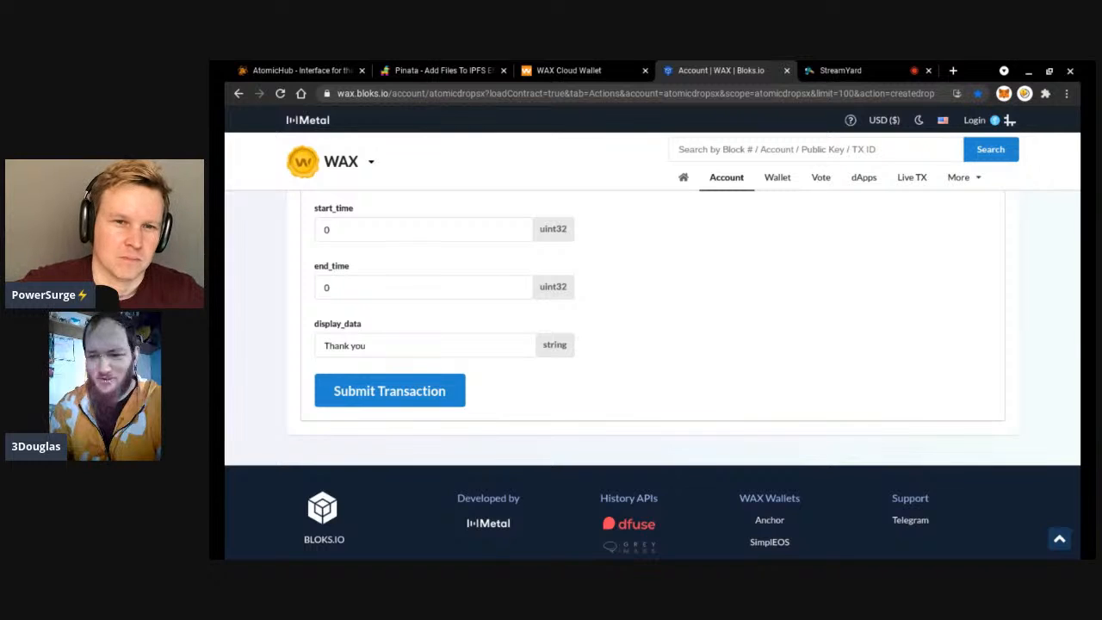
# Review the createdrop form and select template id 55519 in the assets_to_mint value.
pyautogui.scroll(3, 652, 374)
pyautogui.scroll(-2, 652, 374)
pyautogui.scroll(-1, 460, 364)
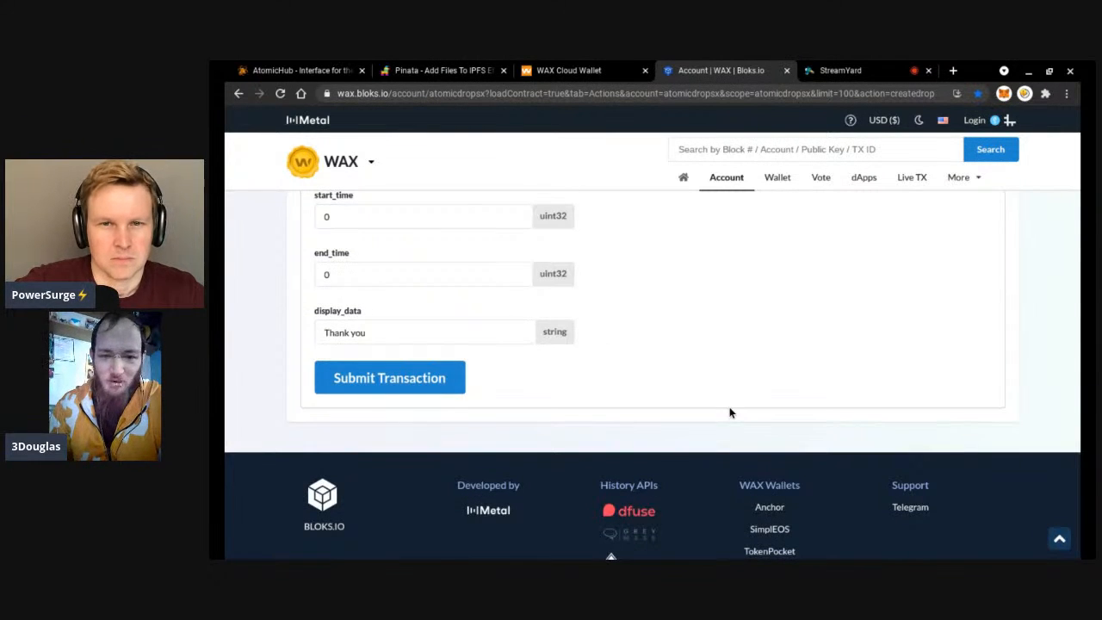
pyautogui.scroll(2, 730, 413)
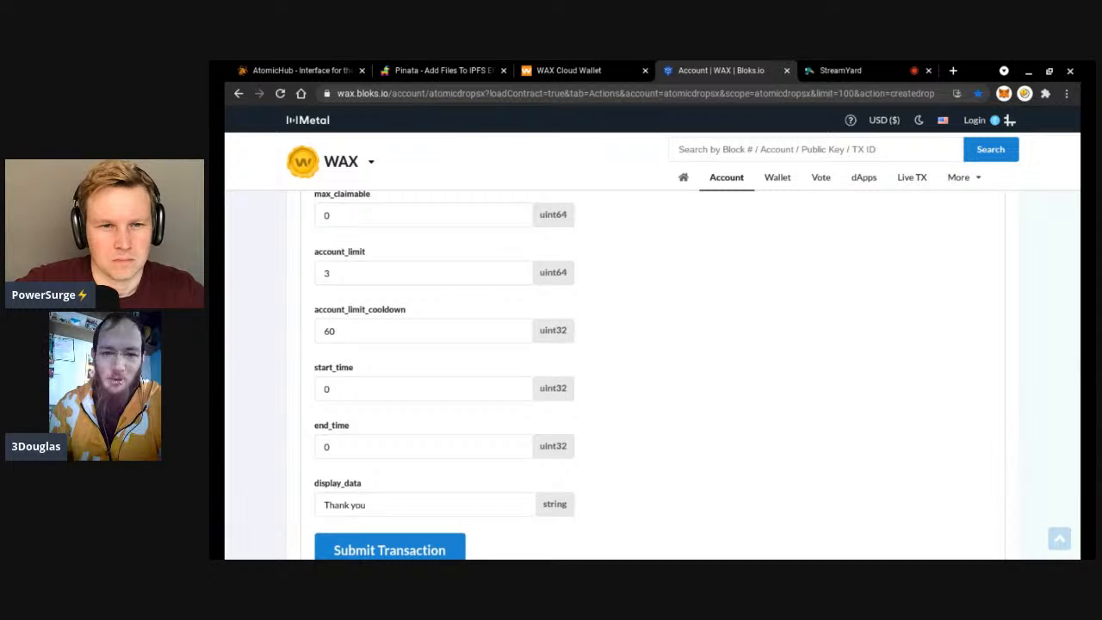
pyautogui.scroll(1, 653, 373)
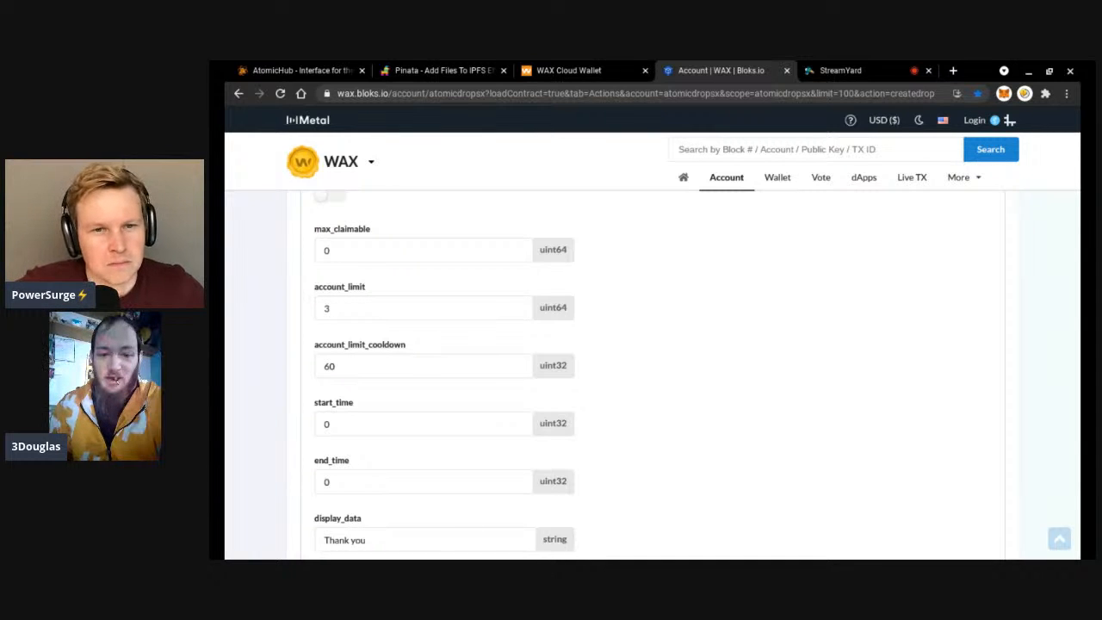
pyautogui.scroll(5, 654, 374)
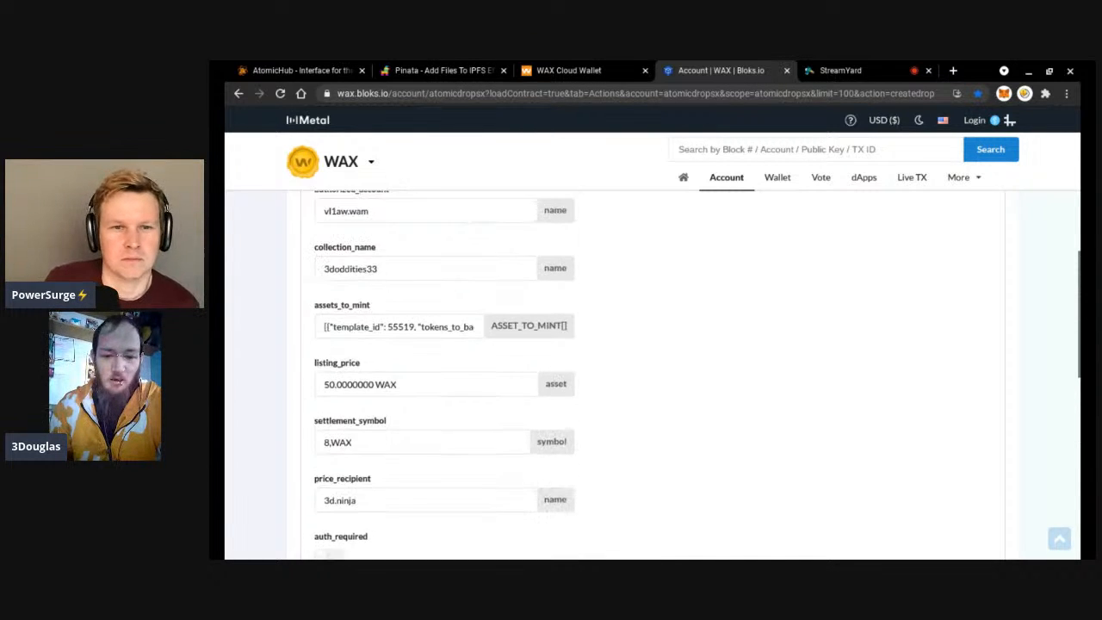
pyautogui.scroll(1, 473, 362)
pyautogui.click(436, 349)
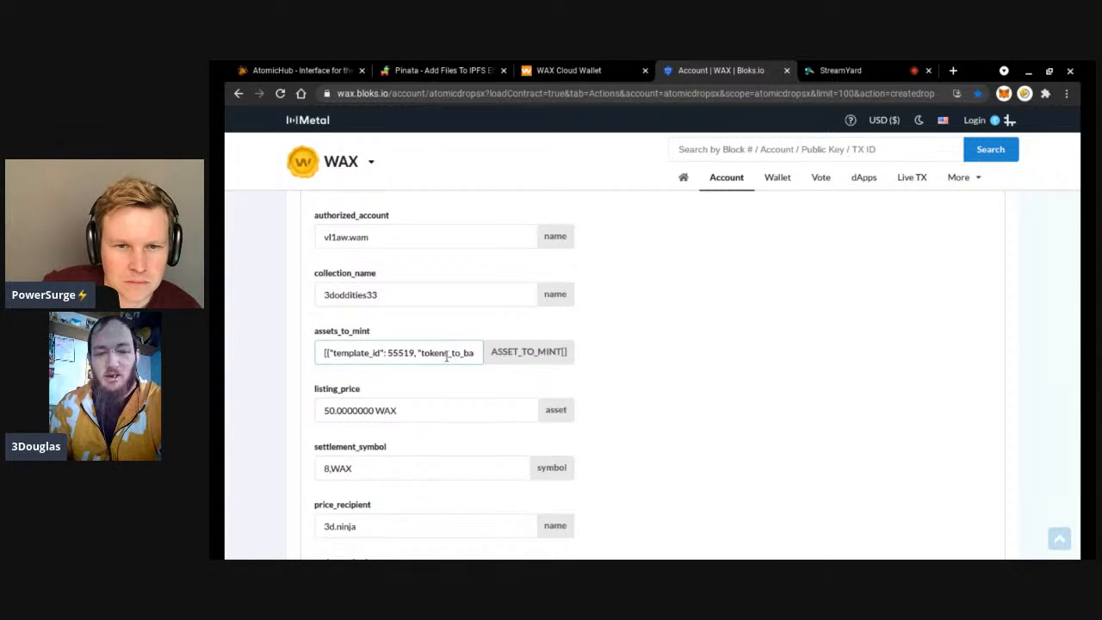
pyautogui.press('Right')
pyautogui.press('Right')
pyautogui.press('Right')
pyautogui.press('Right')
pyautogui.press('Right')
pyautogui.press('Right')
pyautogui.press('Right')
pyautogui.press('Right')
pyautogui.press('Right')
pyautogui.press('Right')
pyautogui.press('Right')
pyautogui.press('Right')
pyautogui.press('Right')
pyautogui.press('Right')
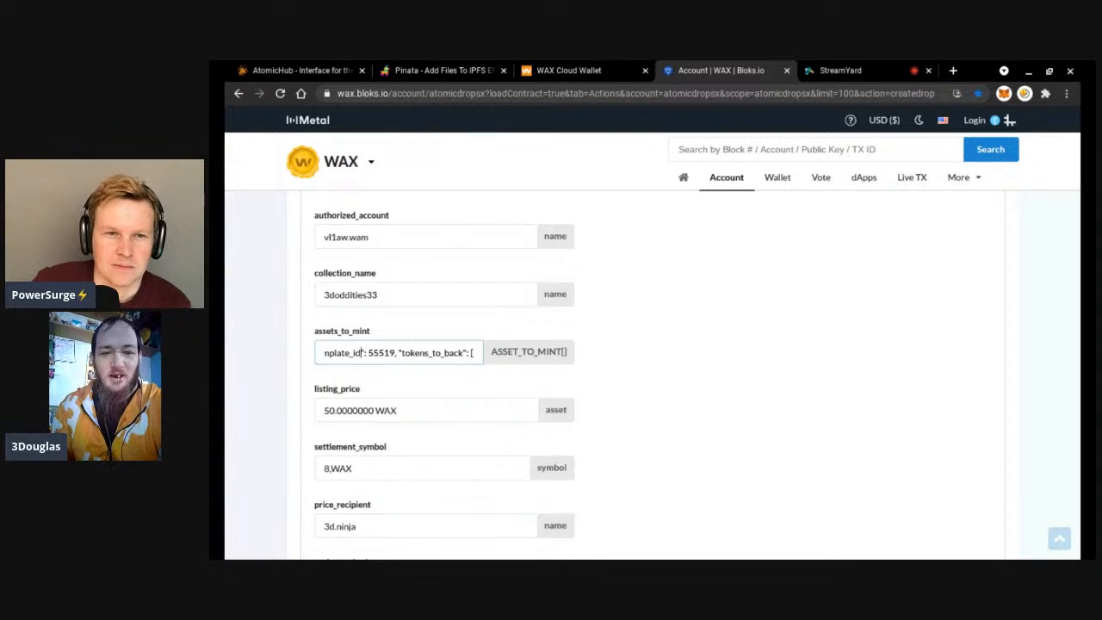
pyautogui.moveTo(367, 352); pyautogui.dragTo(395, 352)
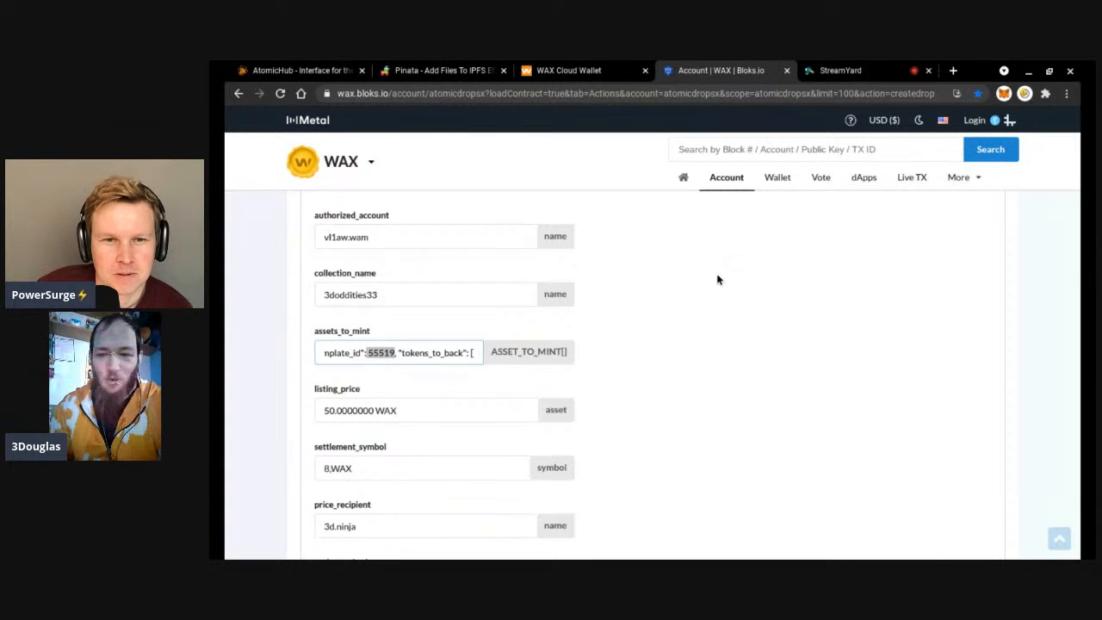
# Load the AtomicHub drops page for drops 2749, 2992 and 2739.
pyautogui.click(726, 93)
pyautogui.write('w')
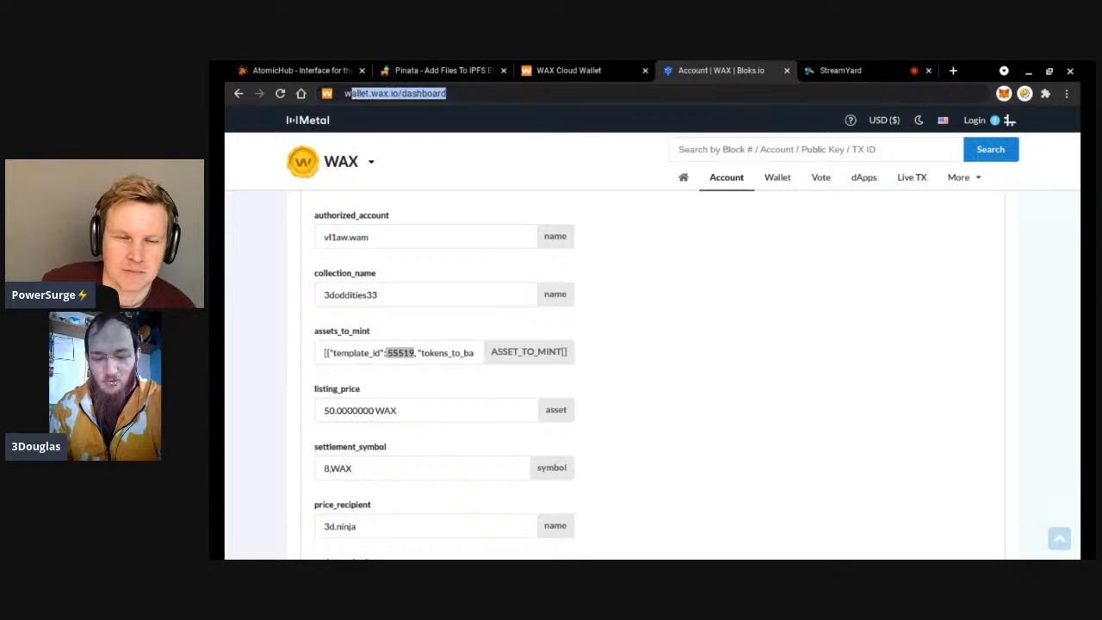
pyautogui.write('ax.at')
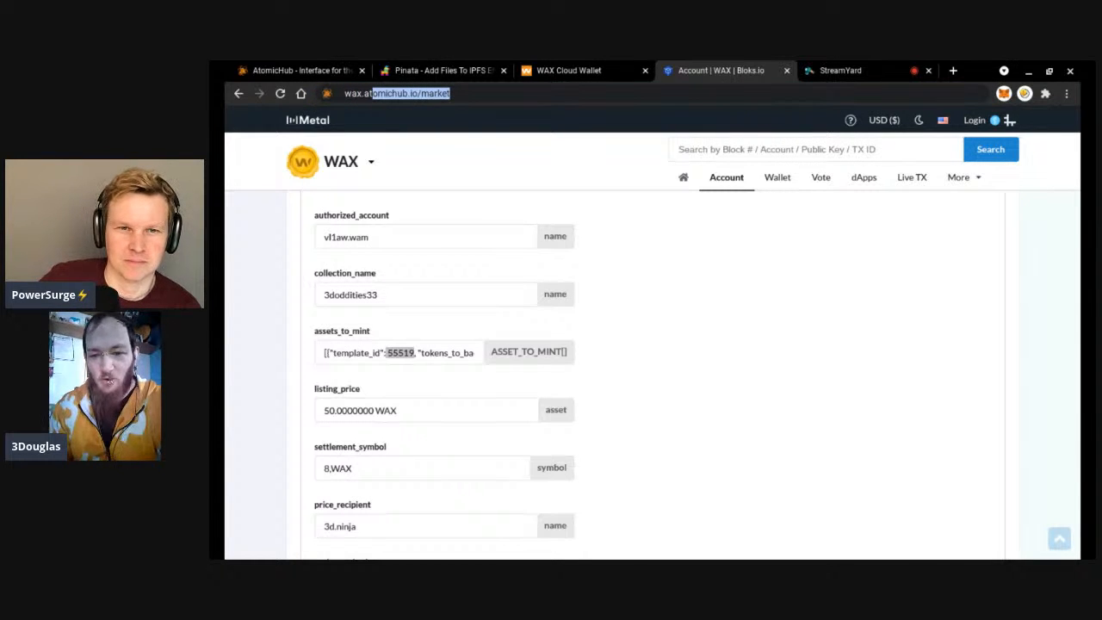
pyautogui.write('omichub.io/')
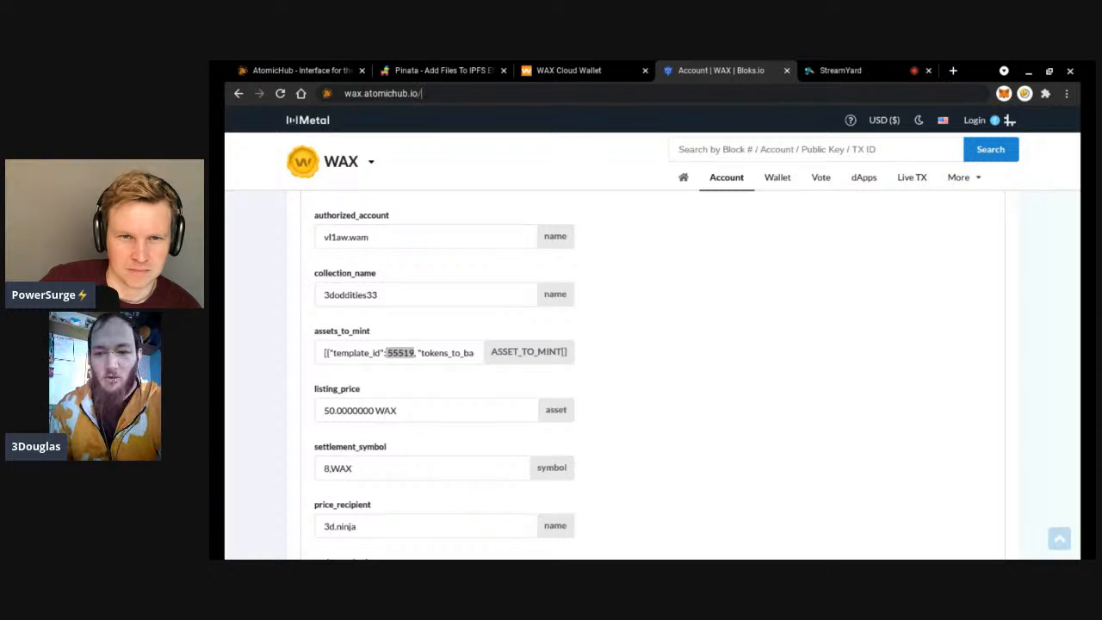
pyautogui.write('drops/')
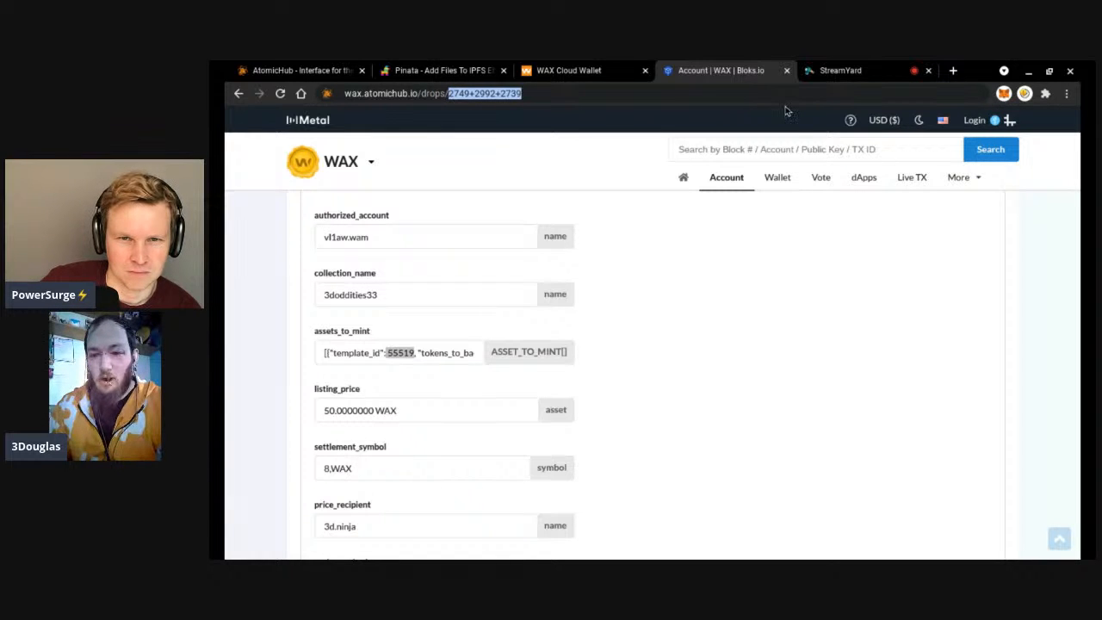
pyautogui.press('Return')
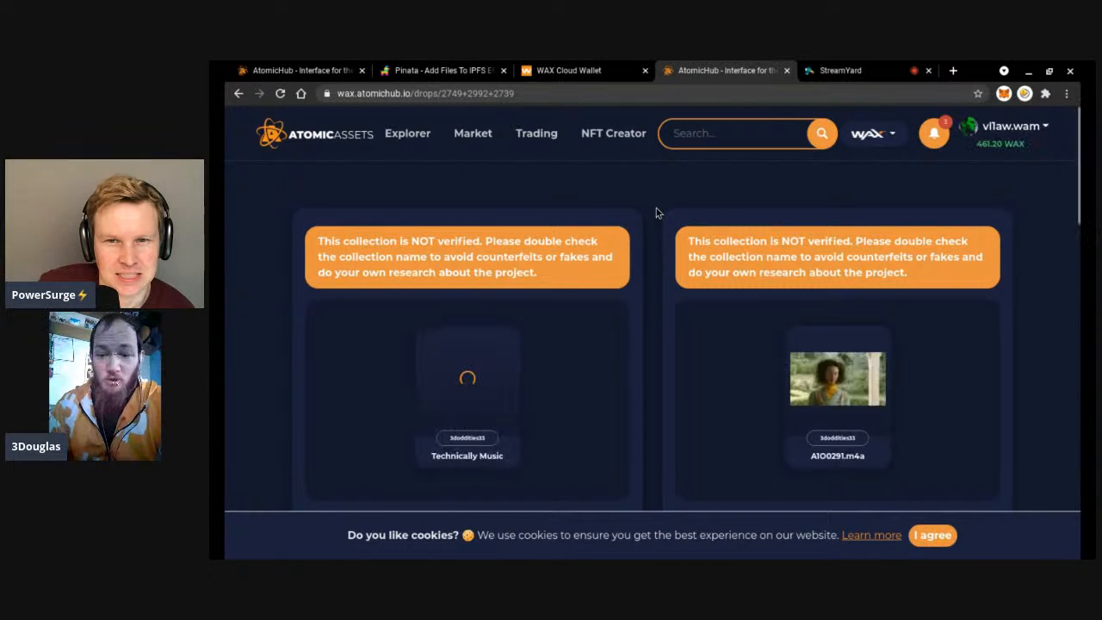
pyautogui.scroll(-1, 656, 207)
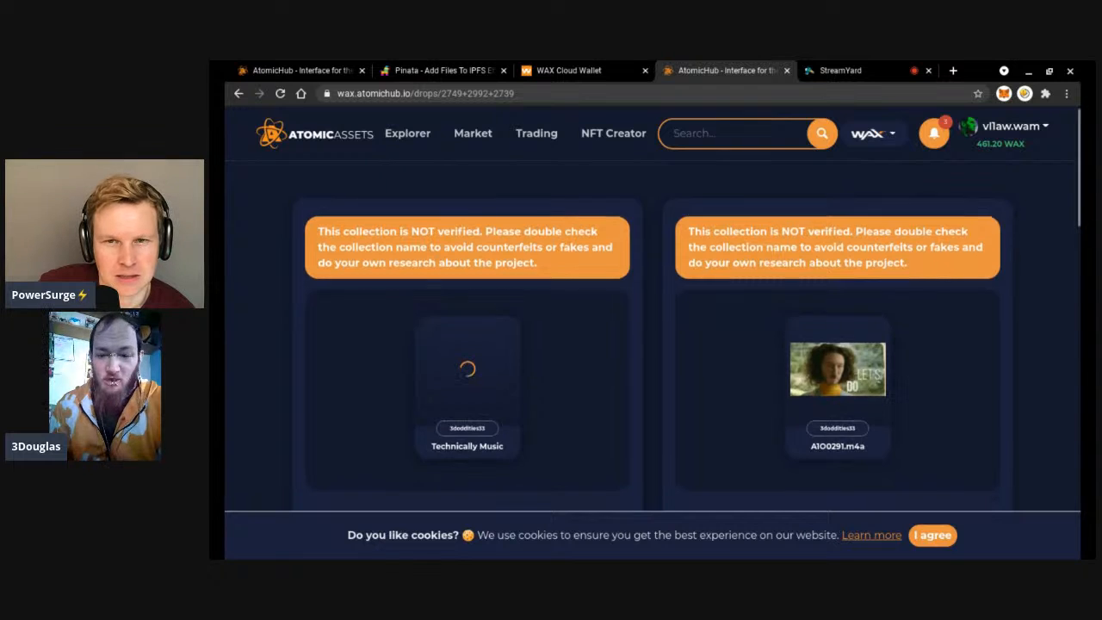
pyautogui.scroll(-2, 656, 327)
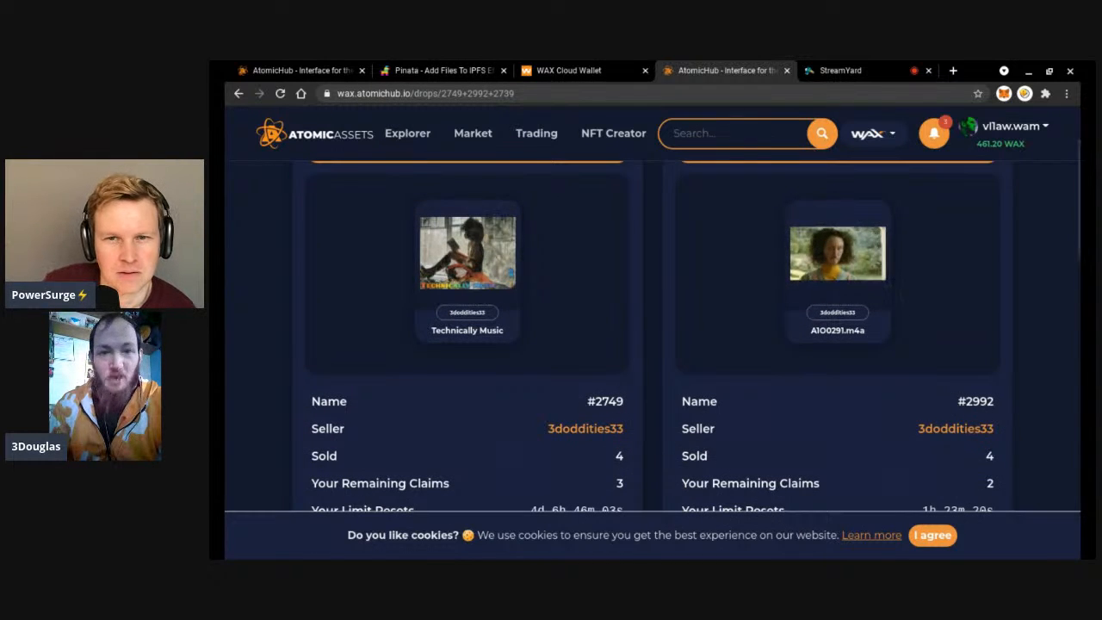
pyautogui.scroll(-1, 652, 336)
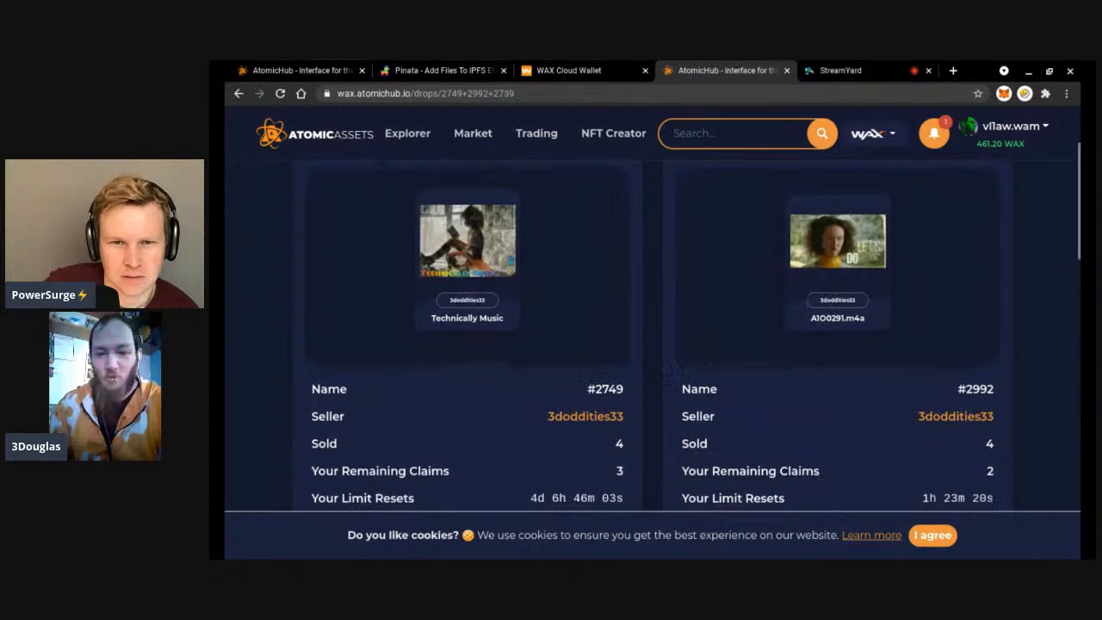
pyautogui.scroll(-3, 654, 336)
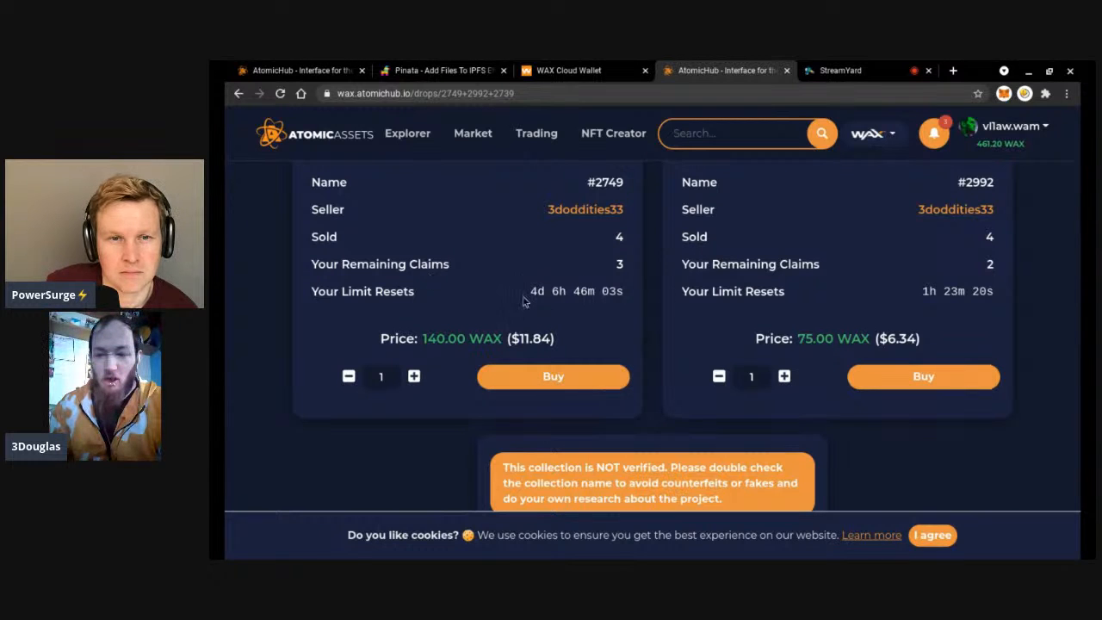
pyautogui.scroll(1, 634, 295)
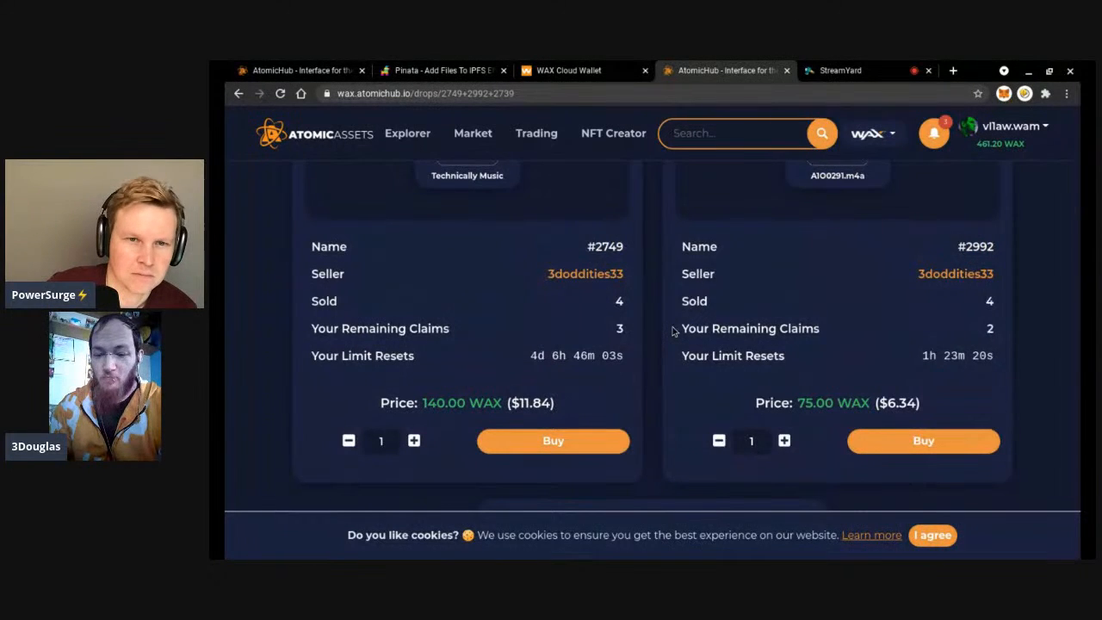
pyautogui.scroll(-1, 674, 332)
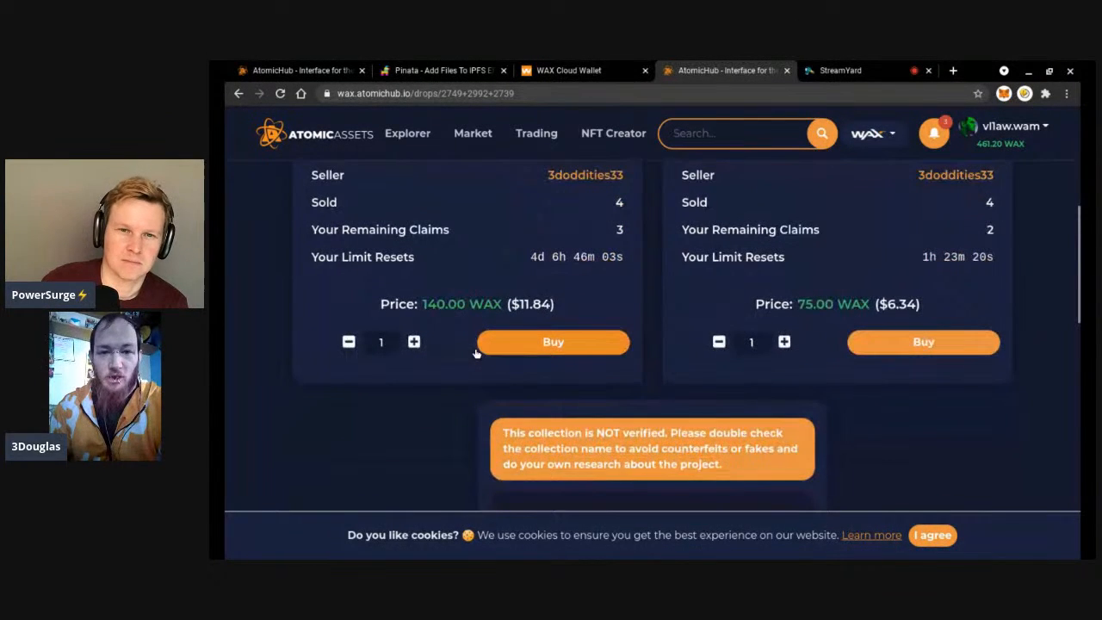
# Set the Technically Music quantity to 3, totalling 420.00 WAX.
pyautogui.click(414, 341)
pyautogui.click(414, 342)
pyautogui.click(348, 342)
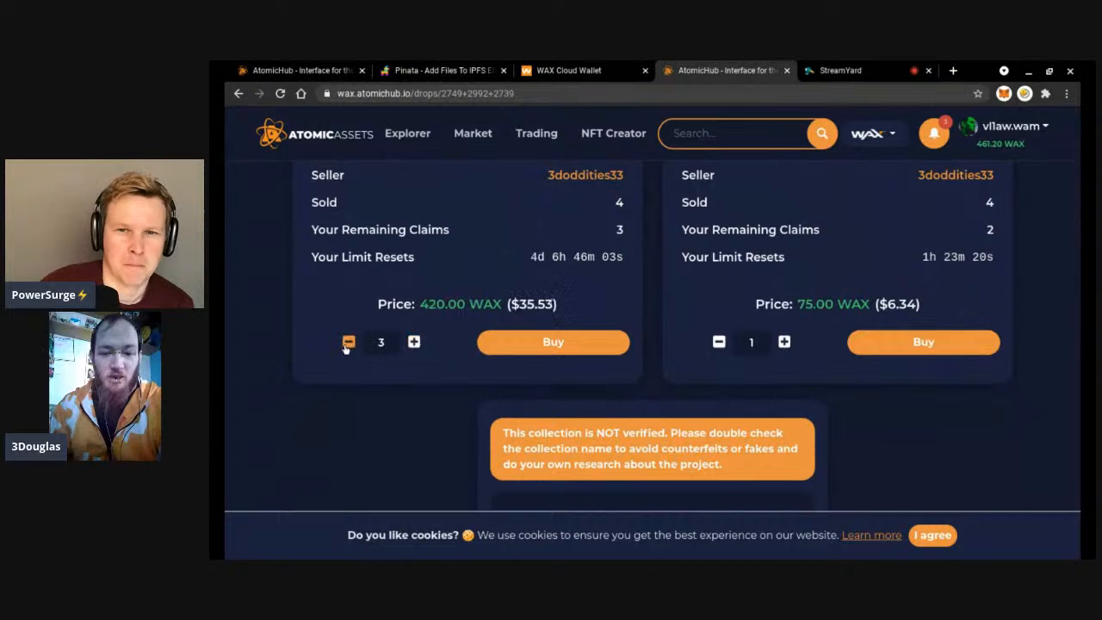
pyautogui.click(347, 342)
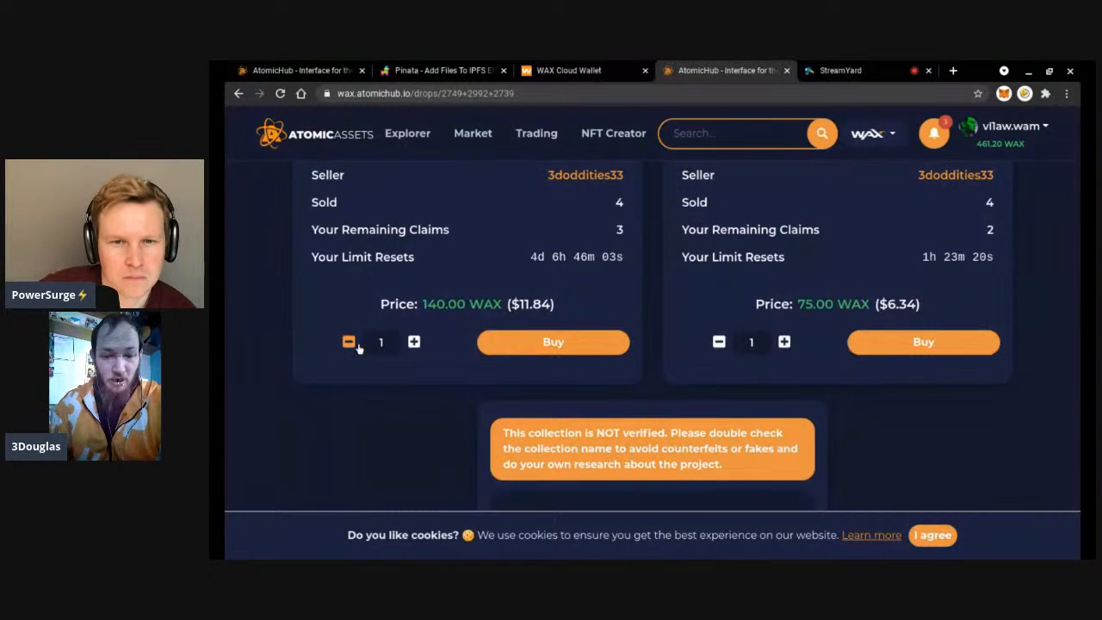
pyautogui.click(414, 342)
pyautogui.click(414, 342)
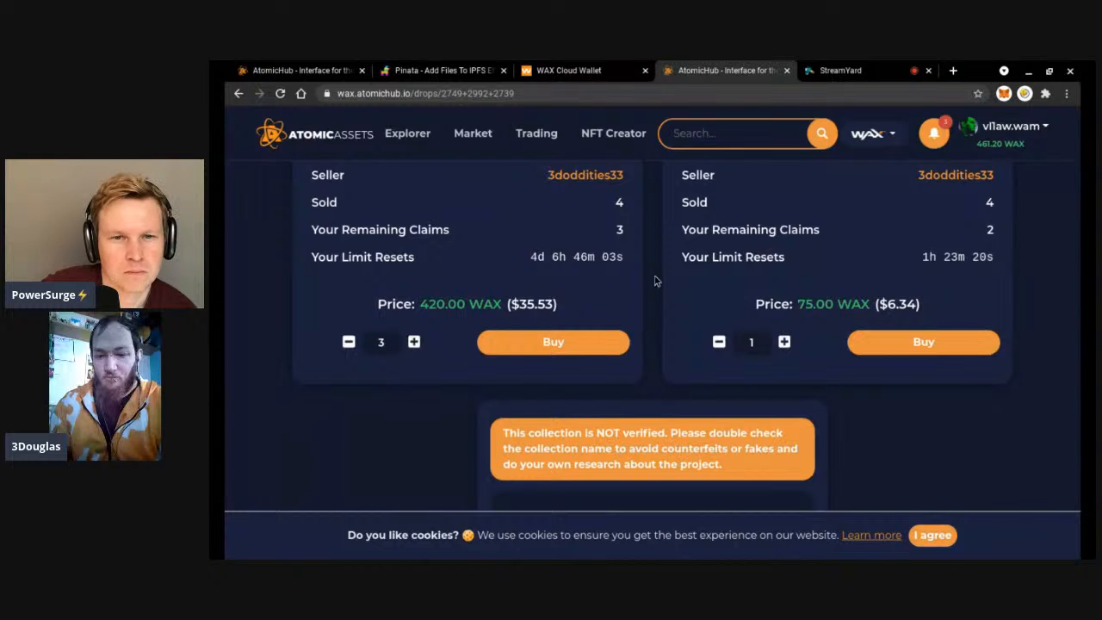
pyautogui.scroll(-2, 654, 280)
pyautogui.scroll(-1, 654, 279)
pyautogui.scroll(1, 654, 280)
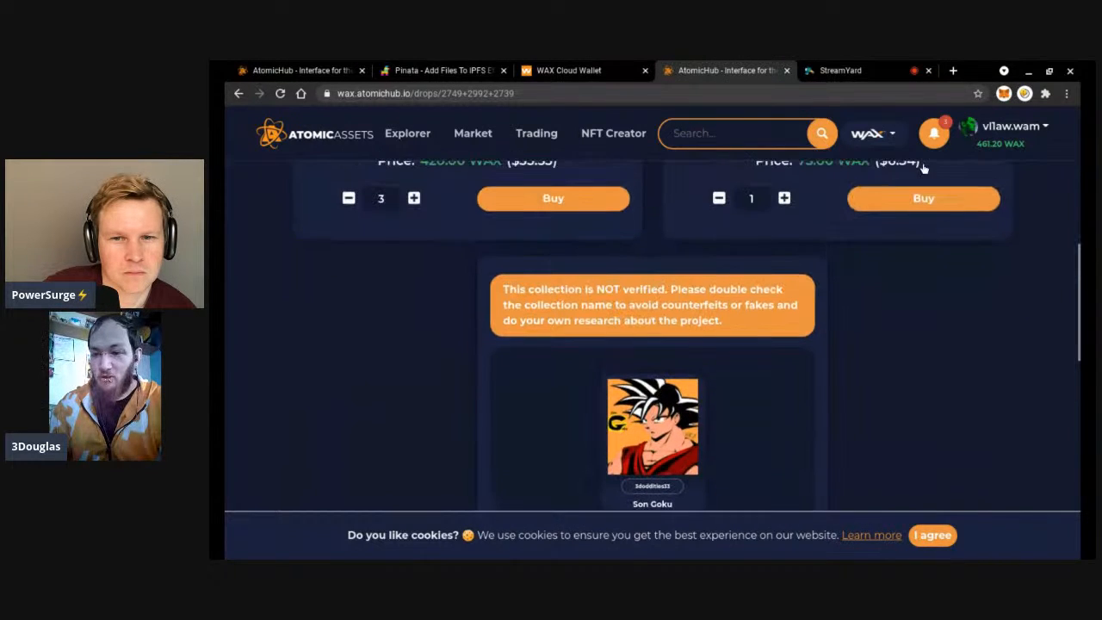
pyautogui.click(994, 136)
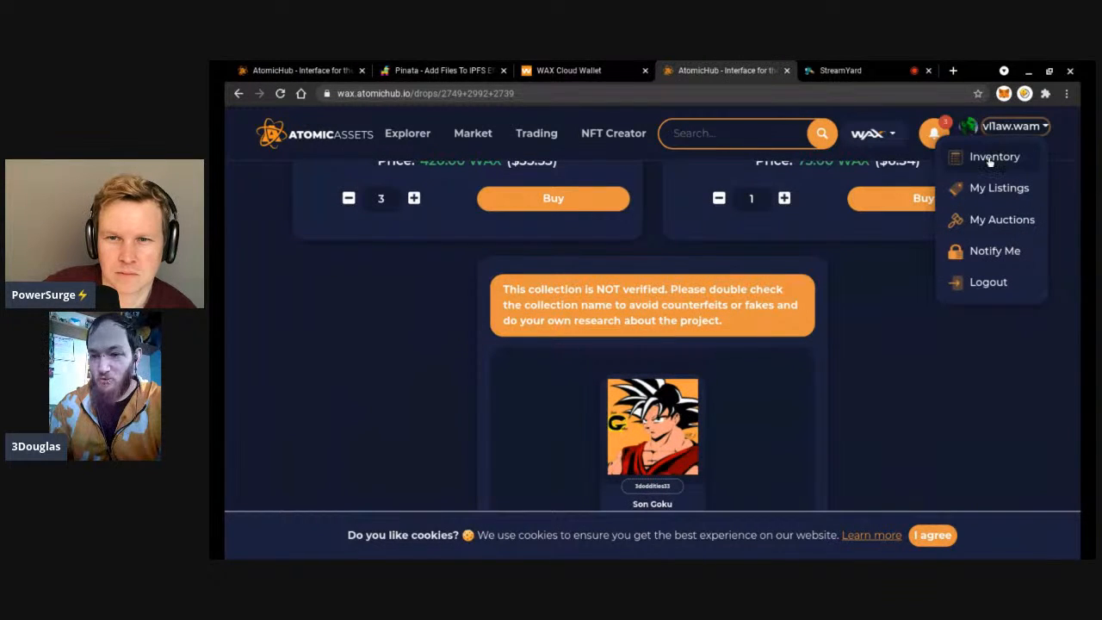
# Go to the account's inventory and filter it to 3doddities33, leaving only asset #1.
pyautogui.click(990, 162)
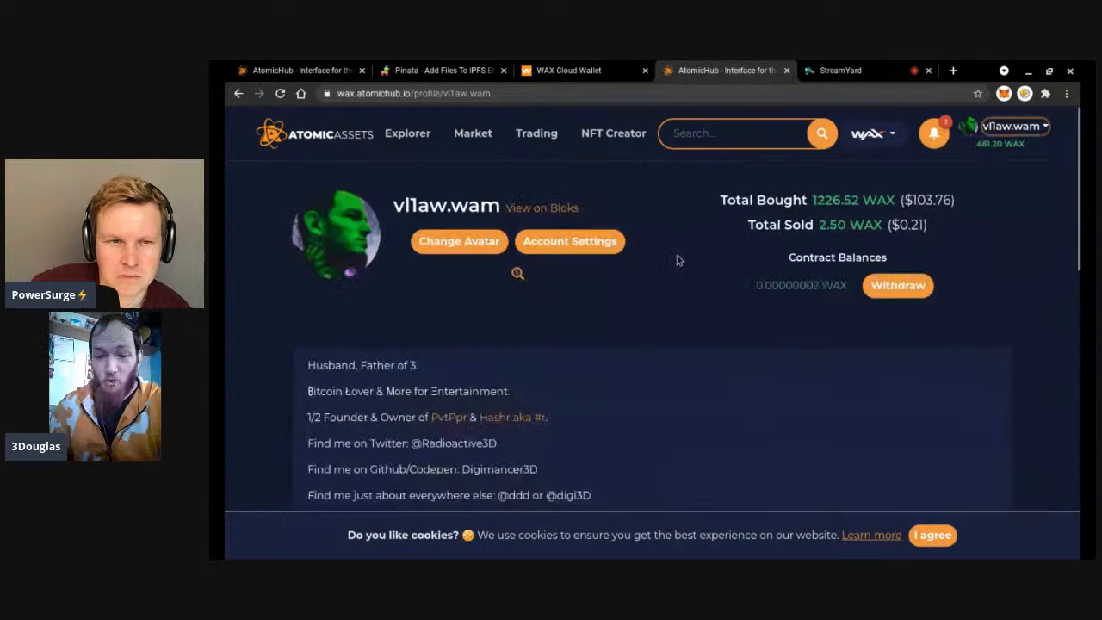
pyautogui.scroll(-5, 677, 259)
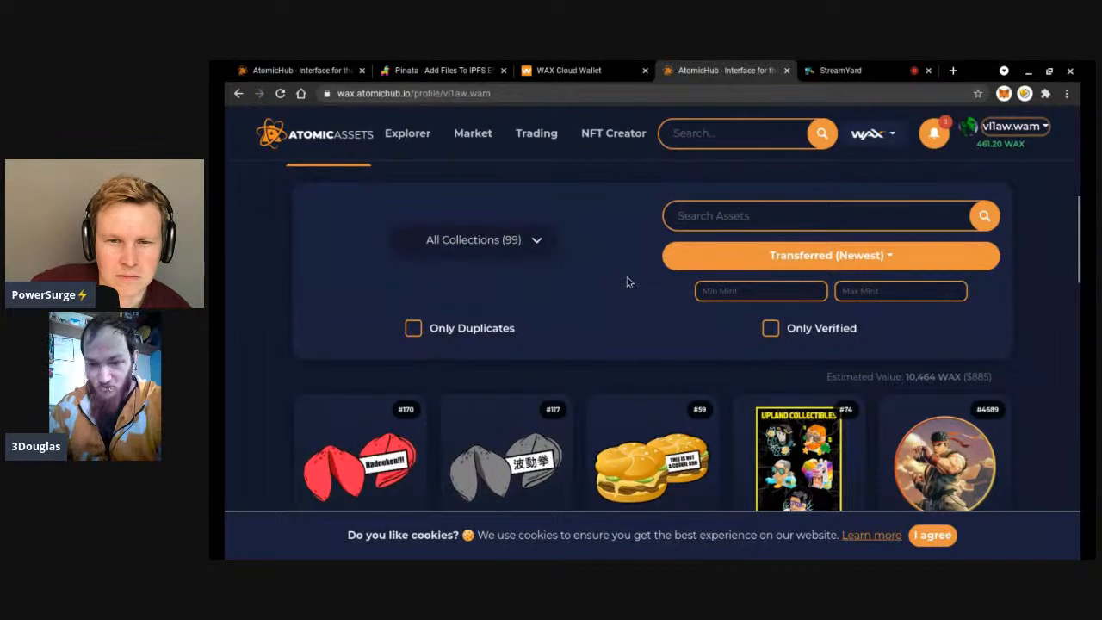
pyautogui.scroll(-5, 633, 282)
pyautogui.scroll(-1, 630, 282)
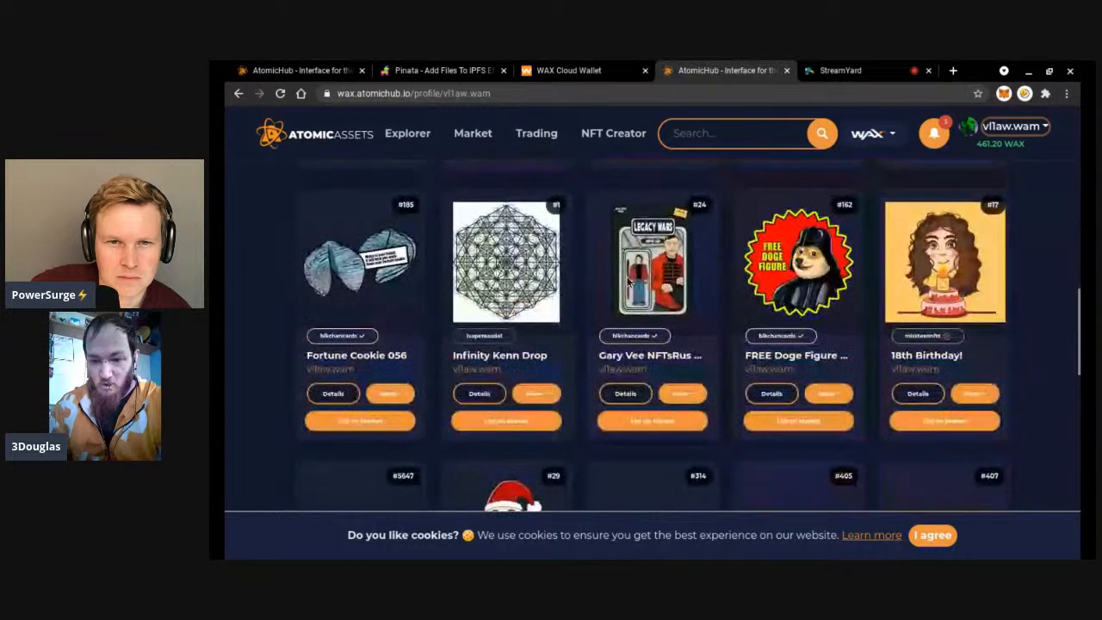
pyautogui.scroll(-6, 628, 281)
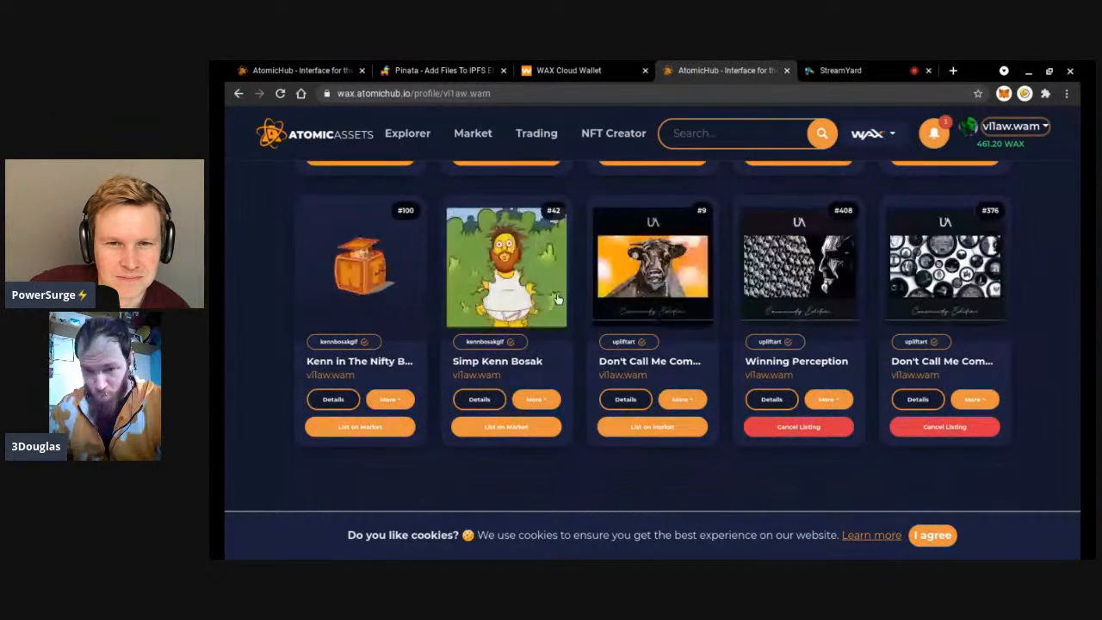
pyautogui.scroll(-3, 557, 297)
pyautogui.scroll(15, 557, 299)
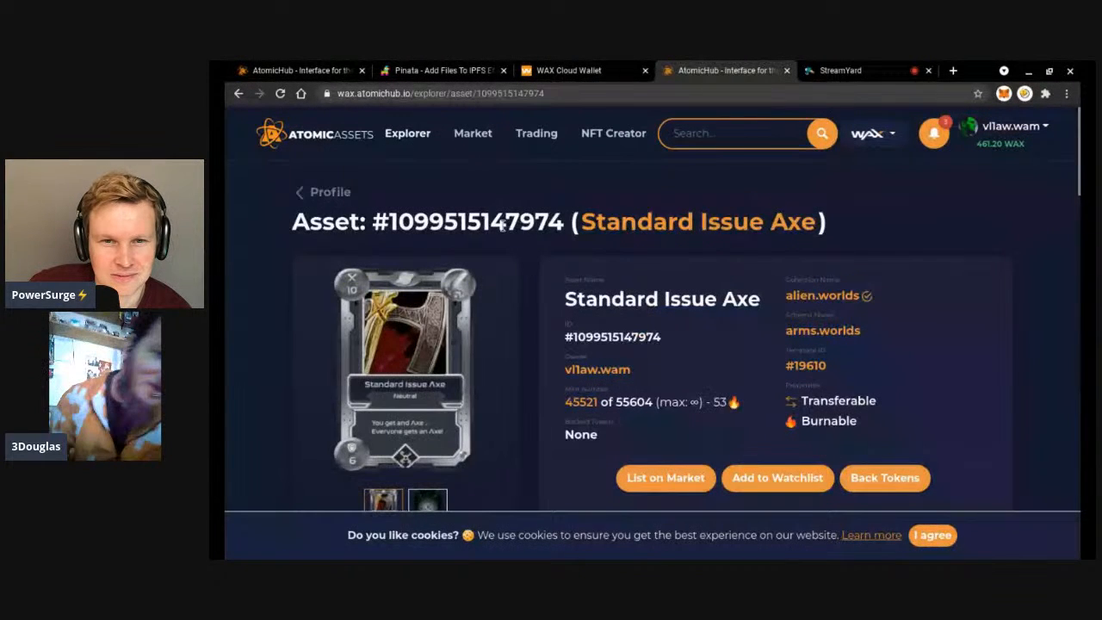
pyautogui.click(239, 93)
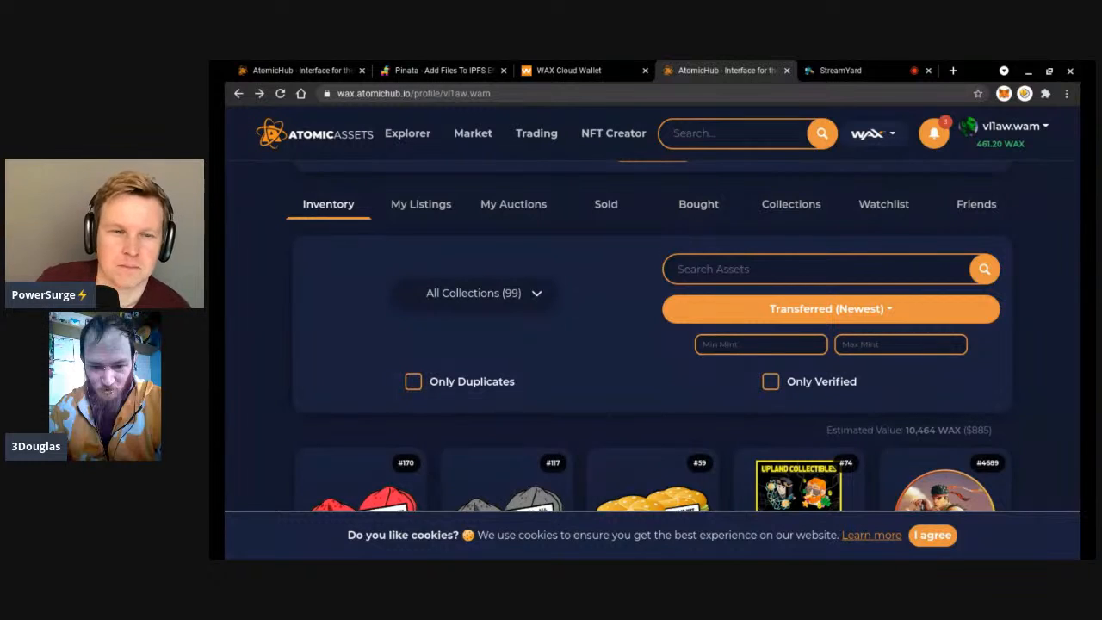
pyautogui.click(622, 327)
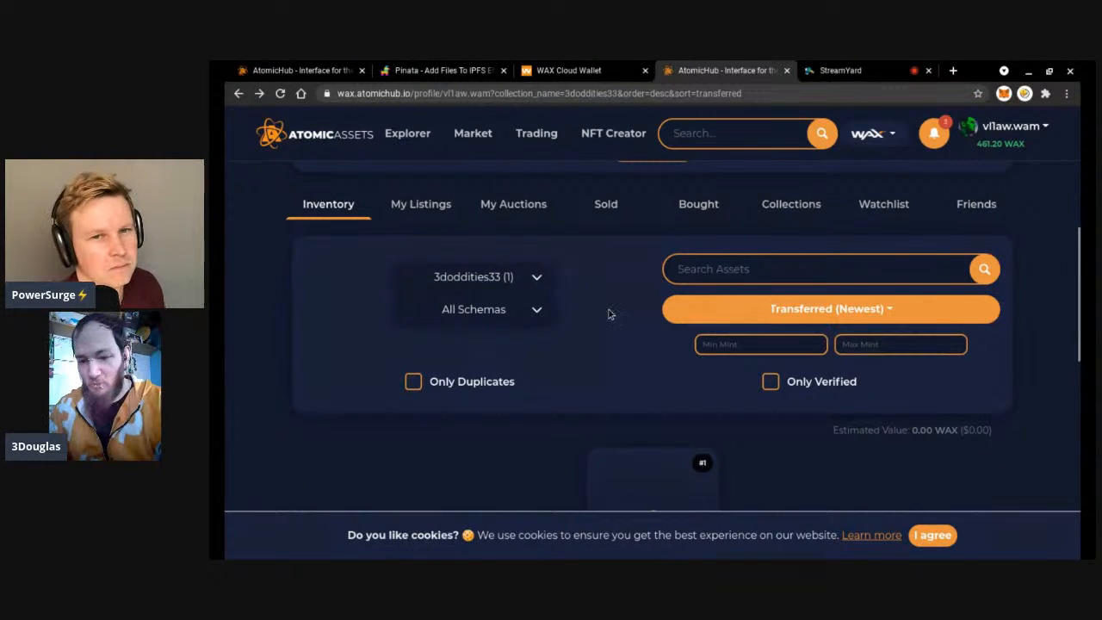
# Open the Technically Music asset page, preview its QR code, then play and pause the video.
pyautogui.scroll(-3, 603, 315)
pyautogui.click(653, 304)
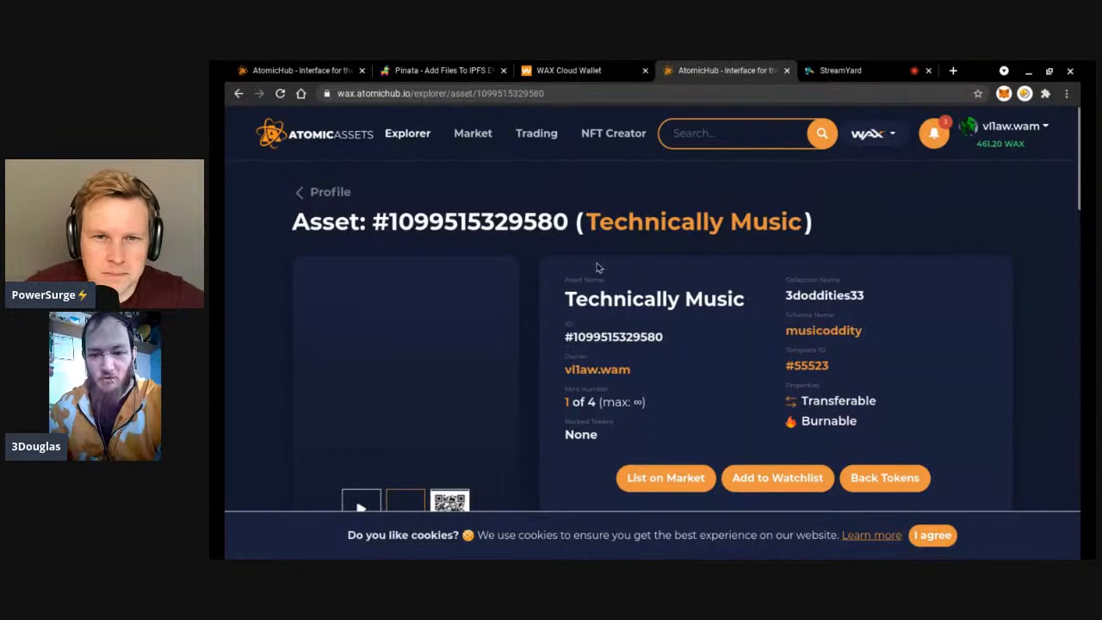
pyautogui.scroll(-2, 539, 263)
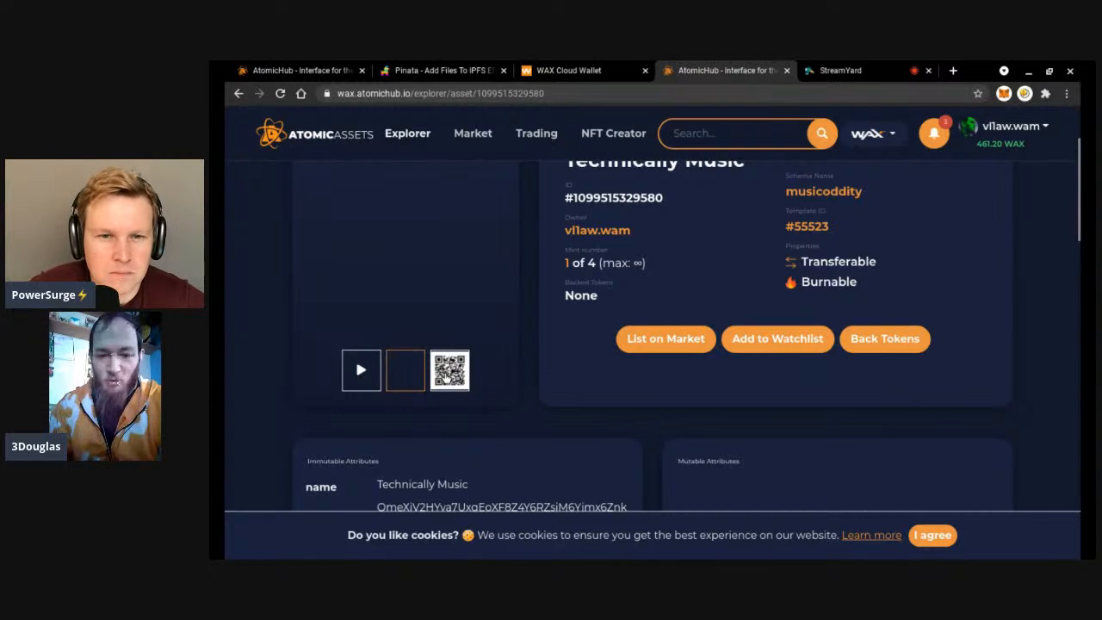
pyautogui.click(448, 373)
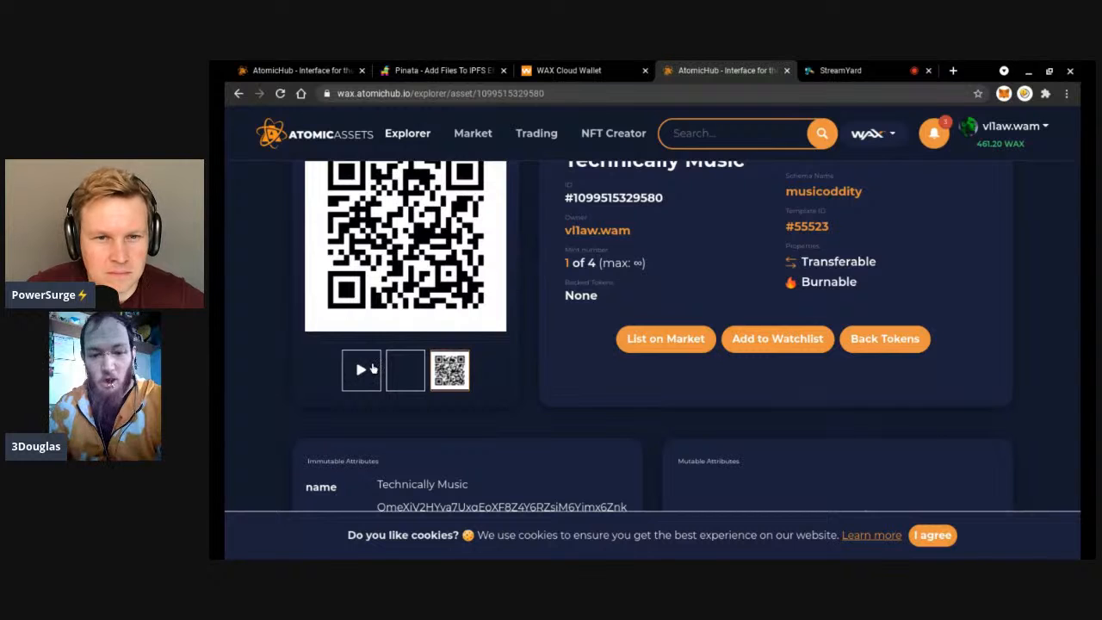
pyautogui.click(368, 370)
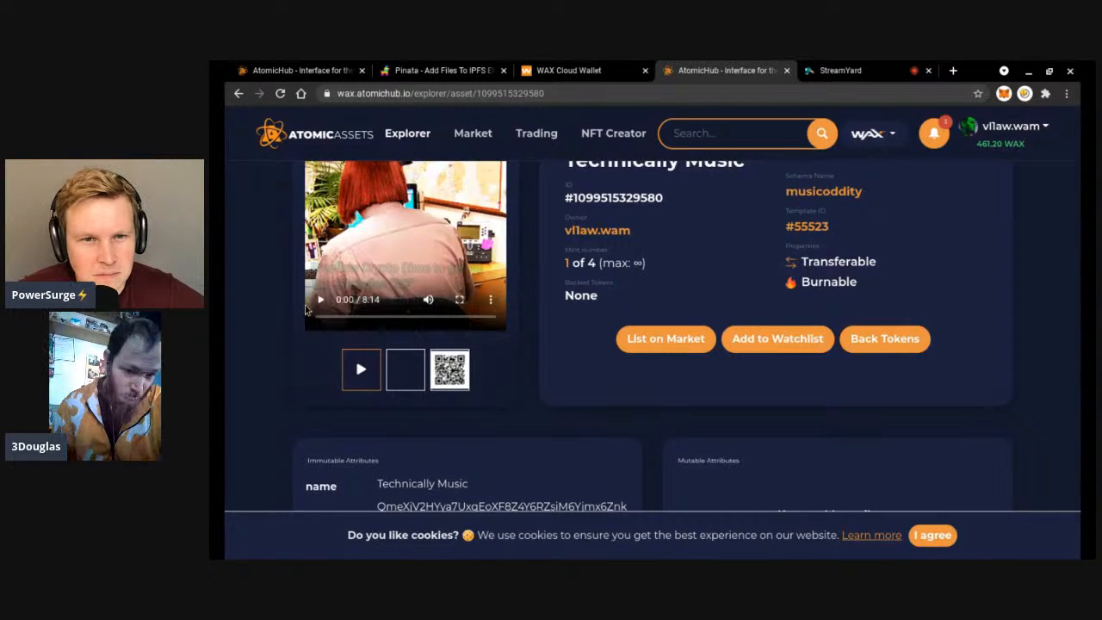
pyautogui.scroll(1, 536, 291)
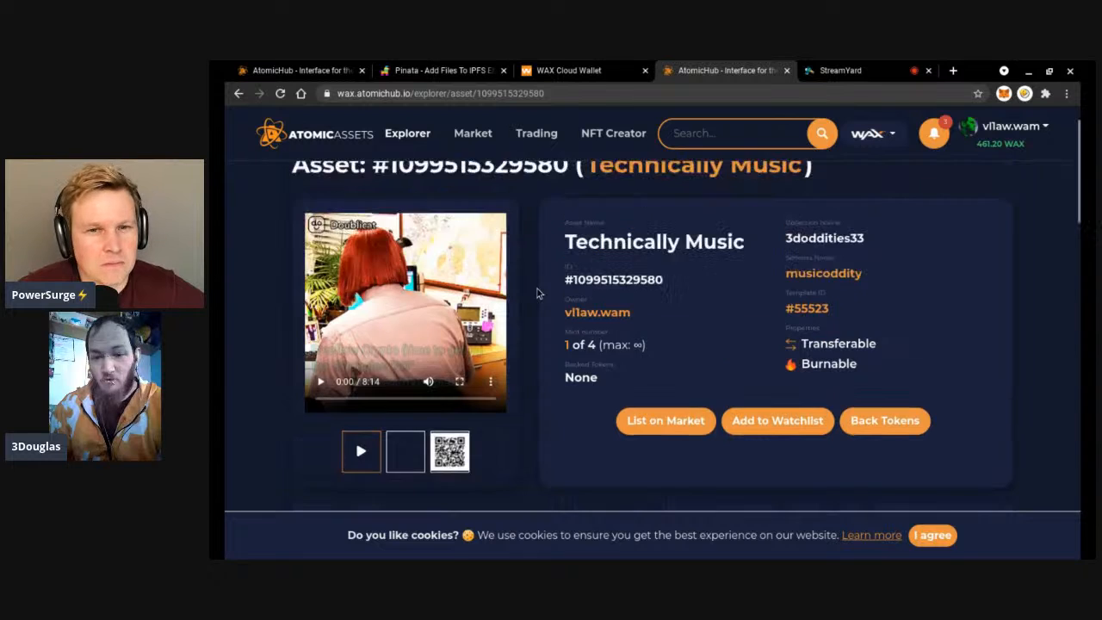
pyautogui.scroll(-1, 536, 293)
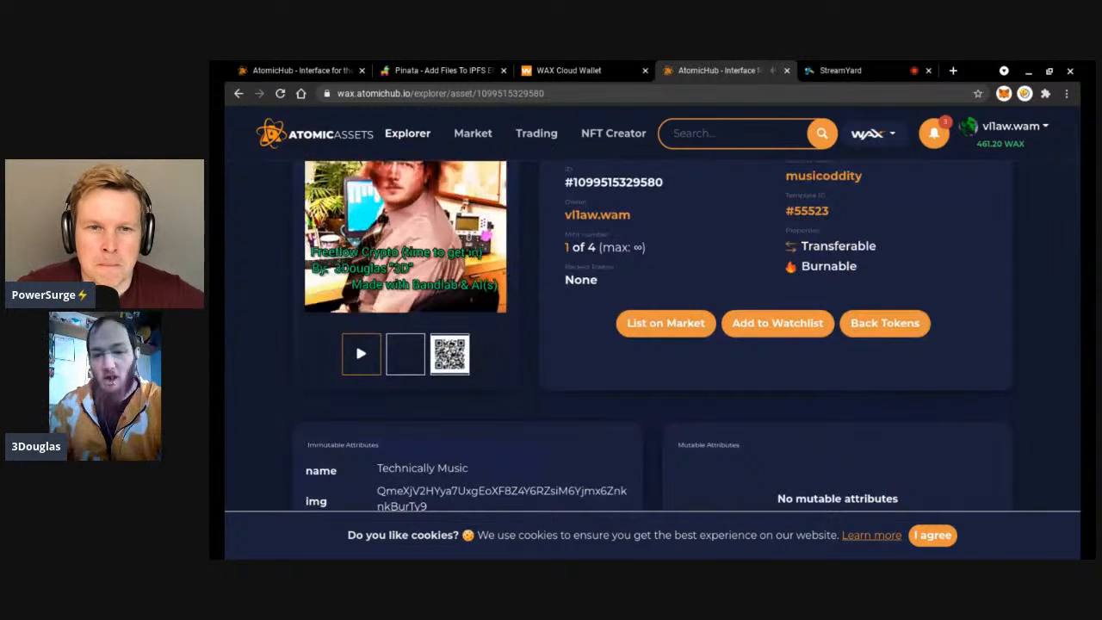
pyautogui.scroll(-2, 692, 328)
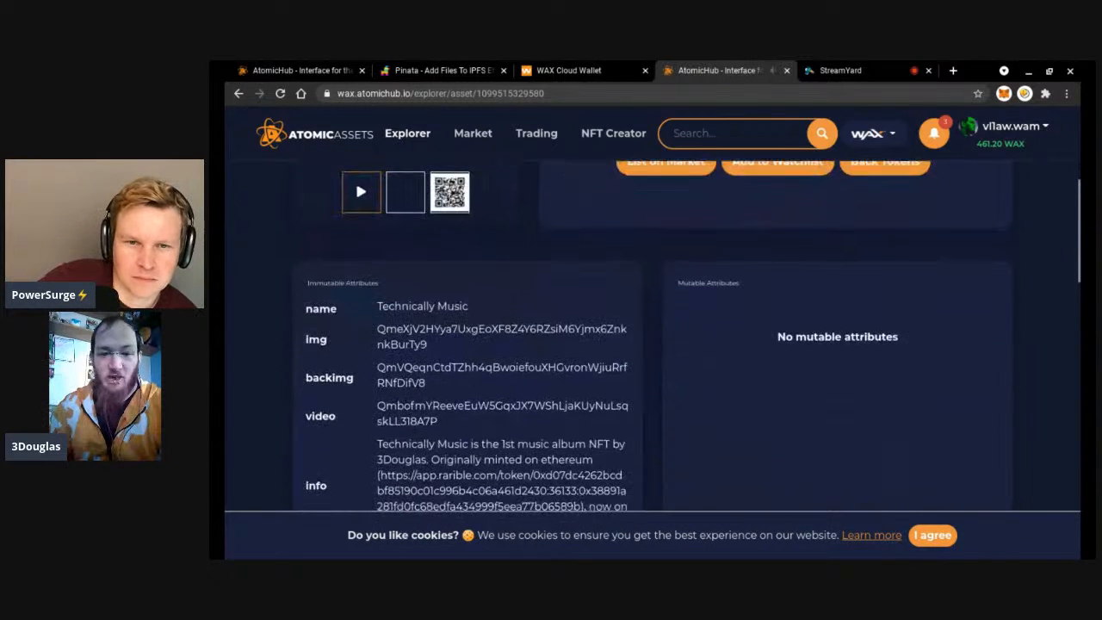
pyautogui.scroll(-1, 355, 179)
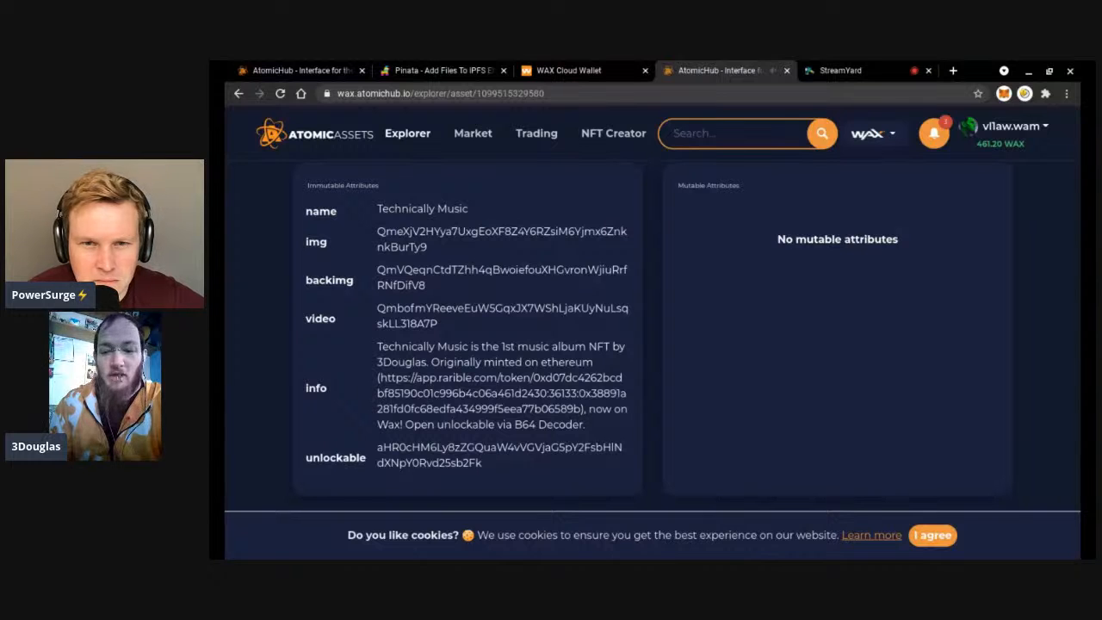
pyautogui.scroll(3, 355, 287)
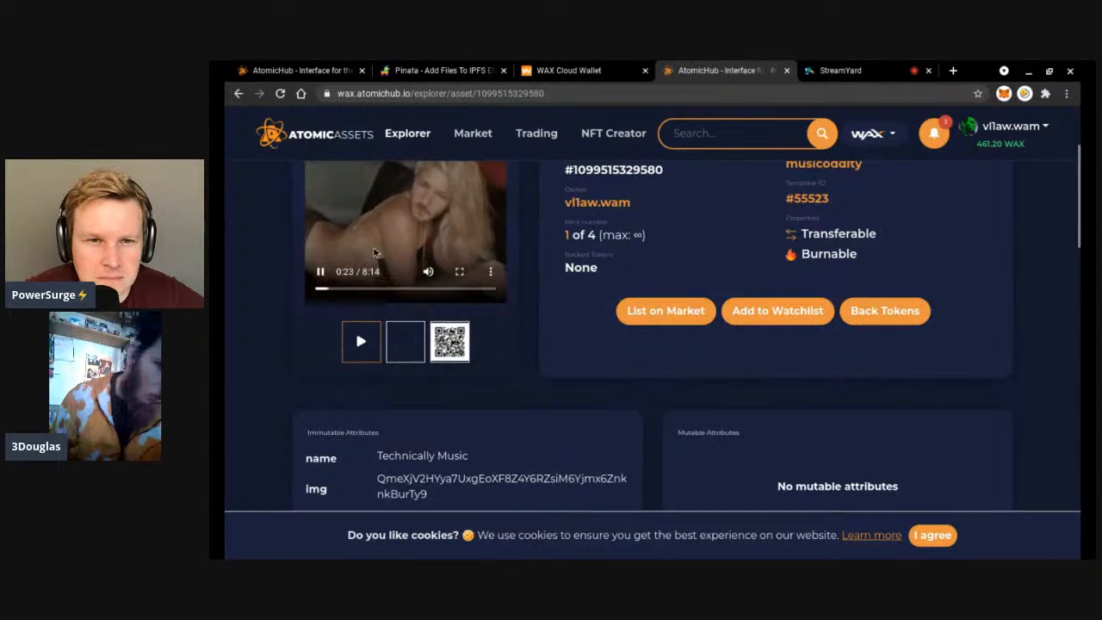
pyautogui.click(320, 274)
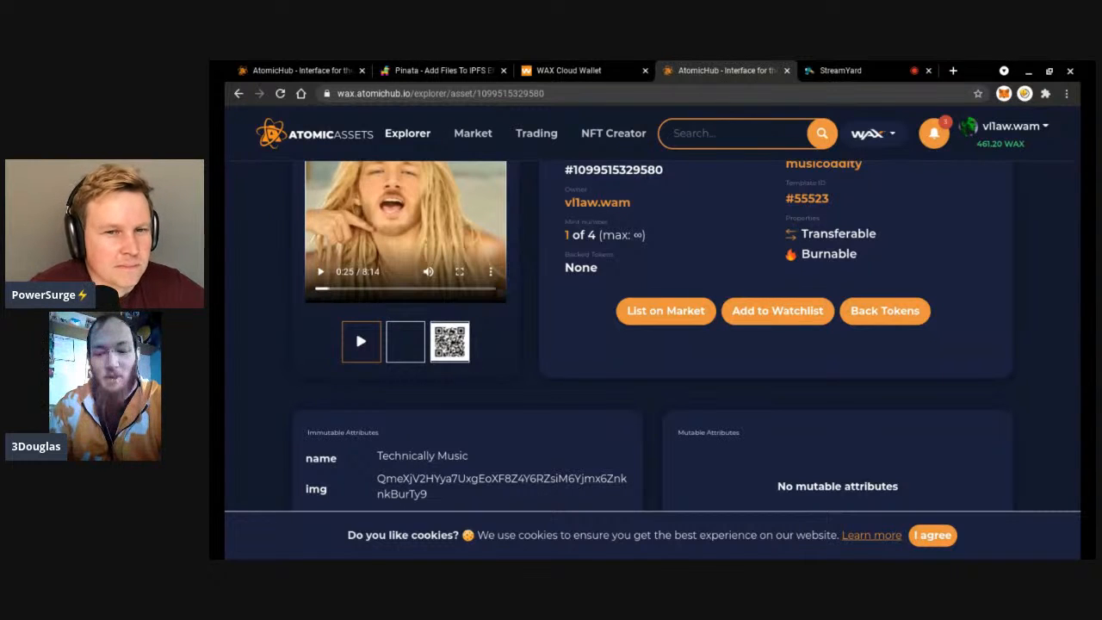
# Check the attributes, empty Price History and History, then return to the filtered inventory.
pyautogui.scroll(-3, 740, 435)
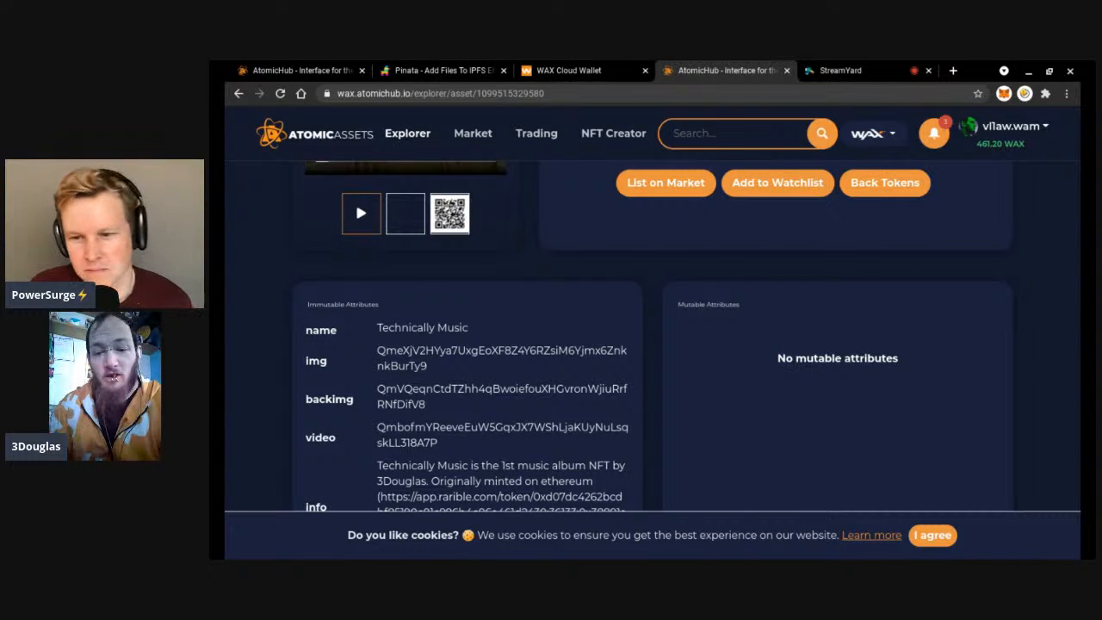
pyautogui.scroll(-3, 354, 201)
pyautogui.scroll(2, 694, 390)
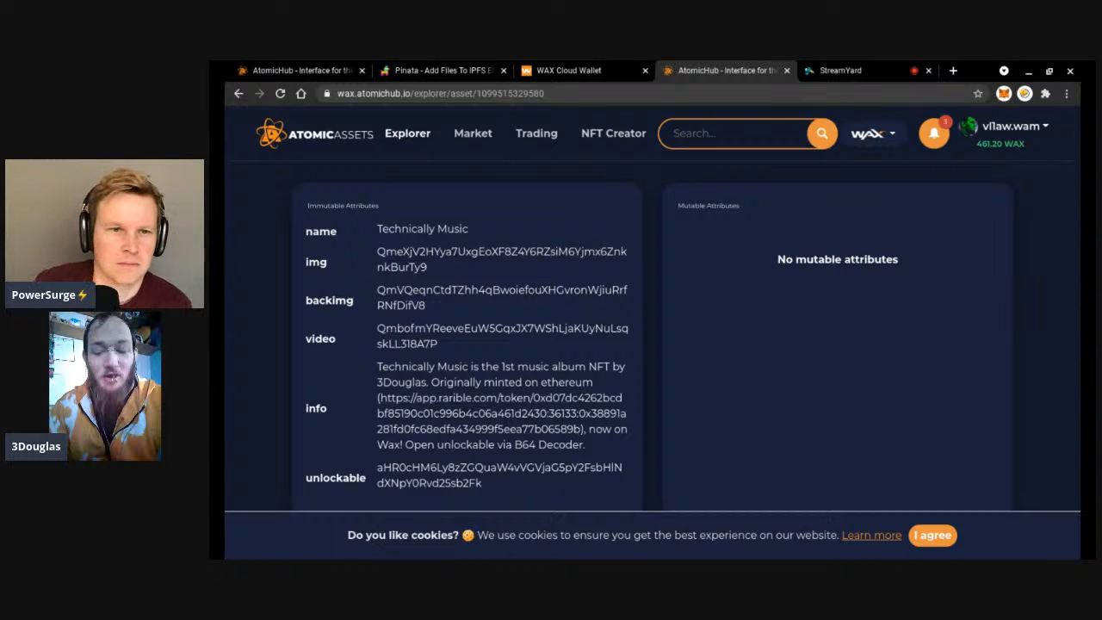
pyautogui.scroll(-3, 652, 344)
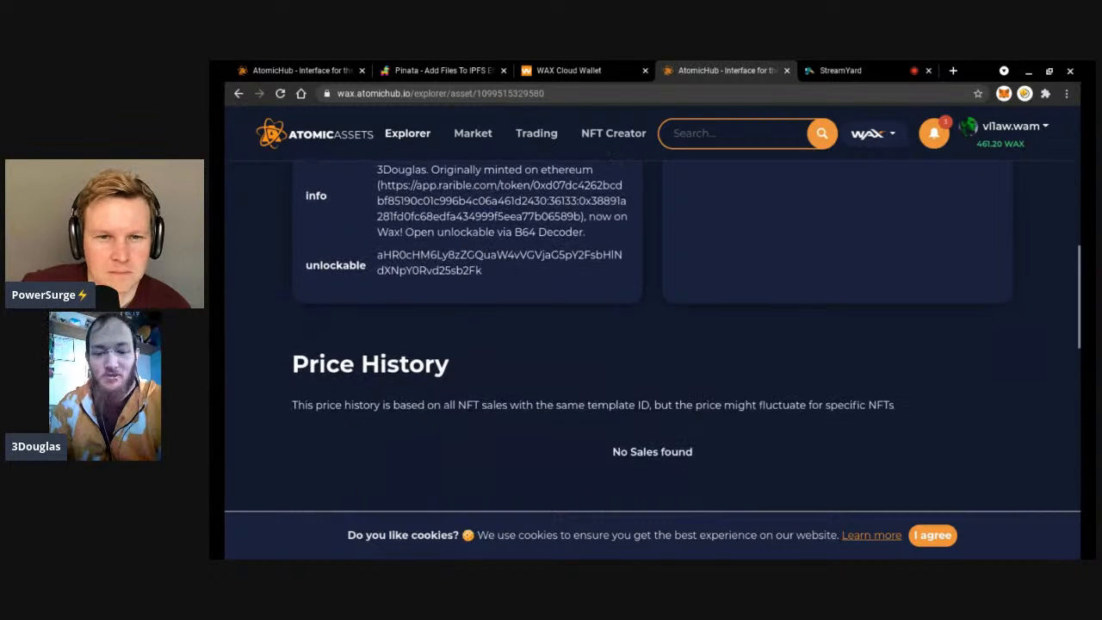
pyautogui.scroll(-6, 677, 320)
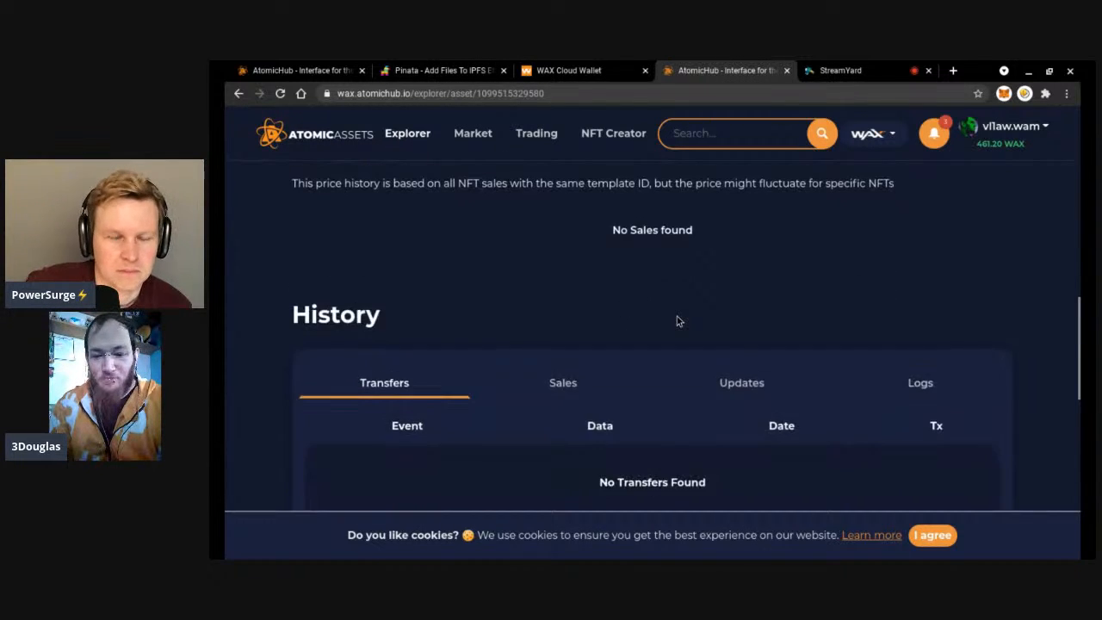
pyautogui.scroll(2, 433, 218)
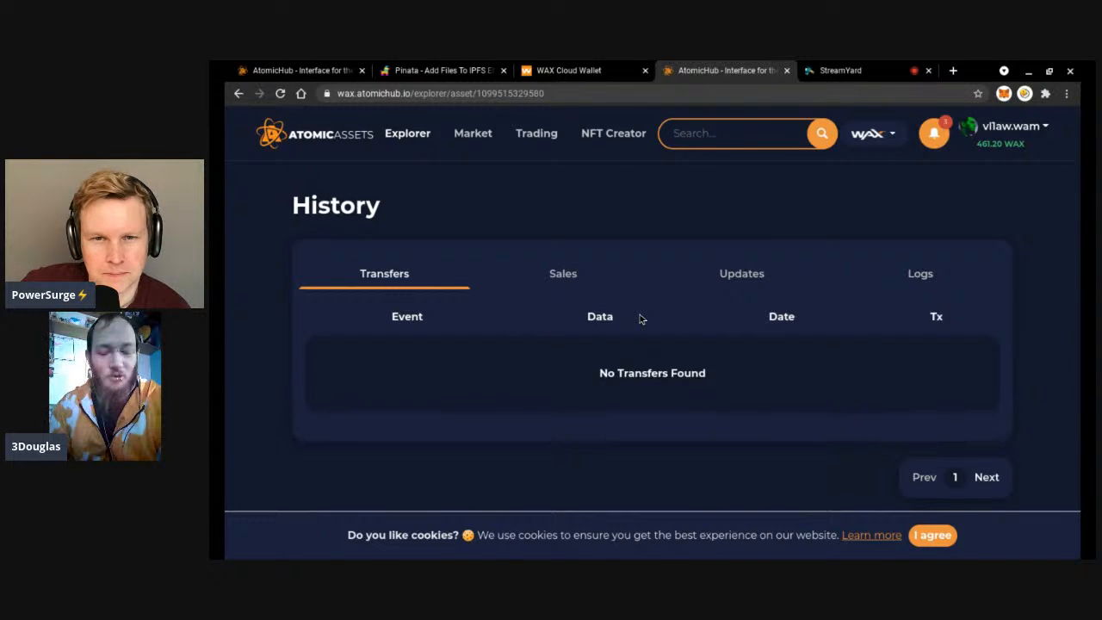
pyautogui.scroll(1, 640, 318)
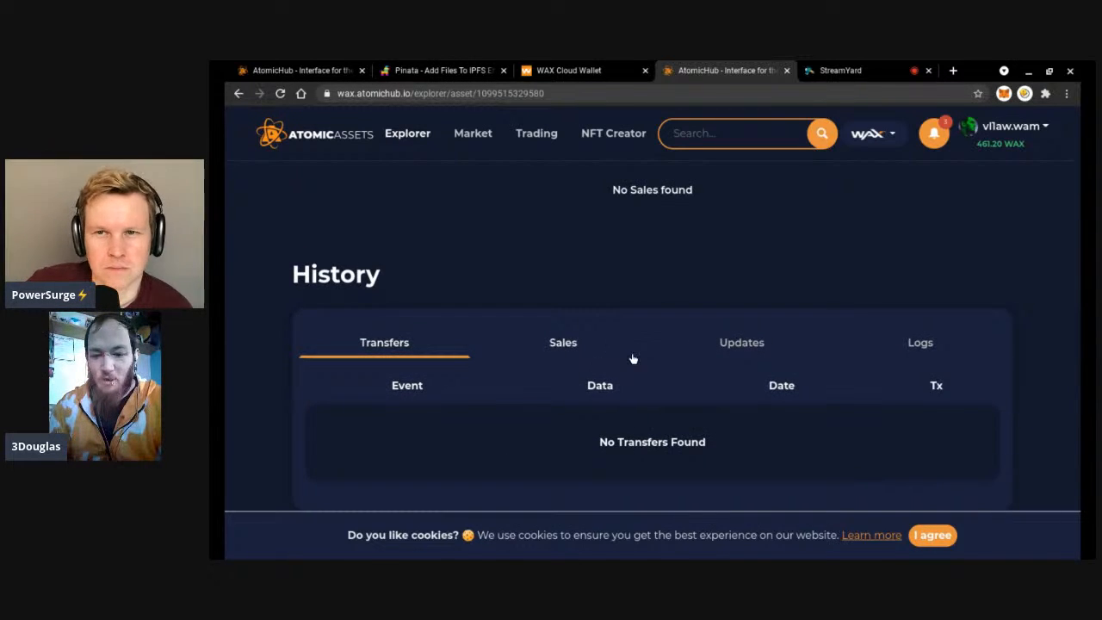
pyautogui.scroll(4, 632, 358)
pyautogui.scroll(6, 632, 358)
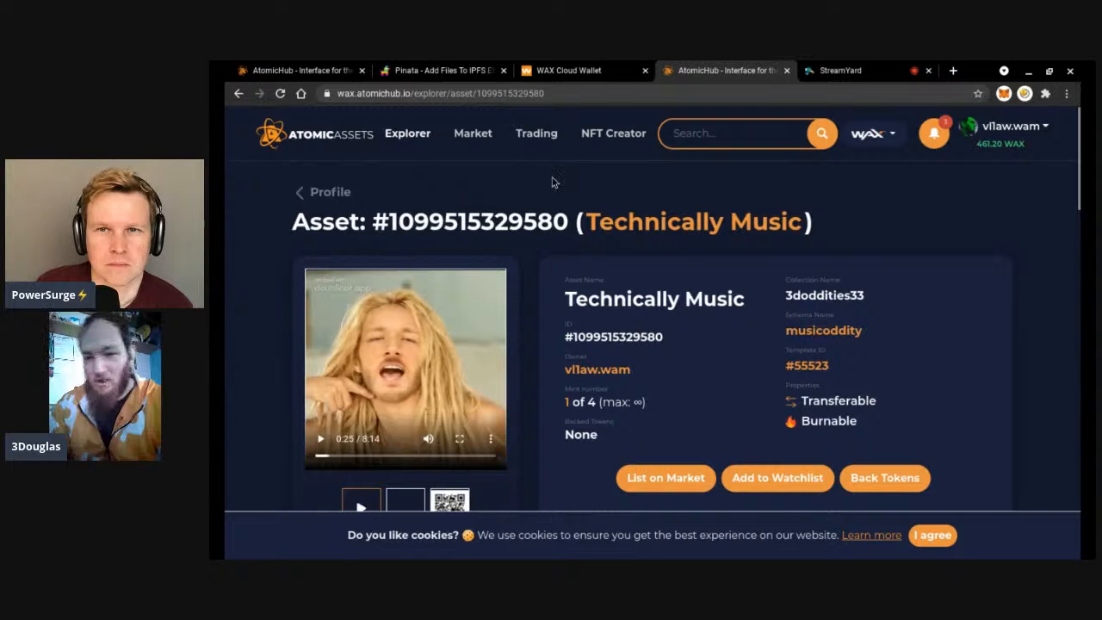
pyautogui.click(308, 190)
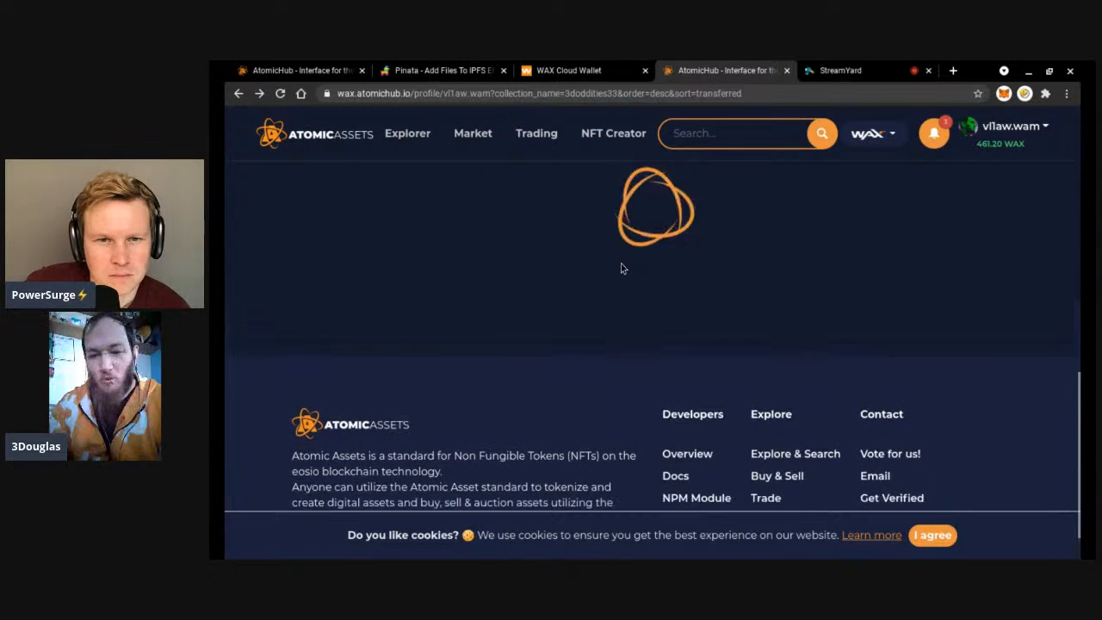
# Switch the inventory filter to imtwerkypepe and open the Twerky Pads asset.
pyautogui.scroll(-5, 623, 269)
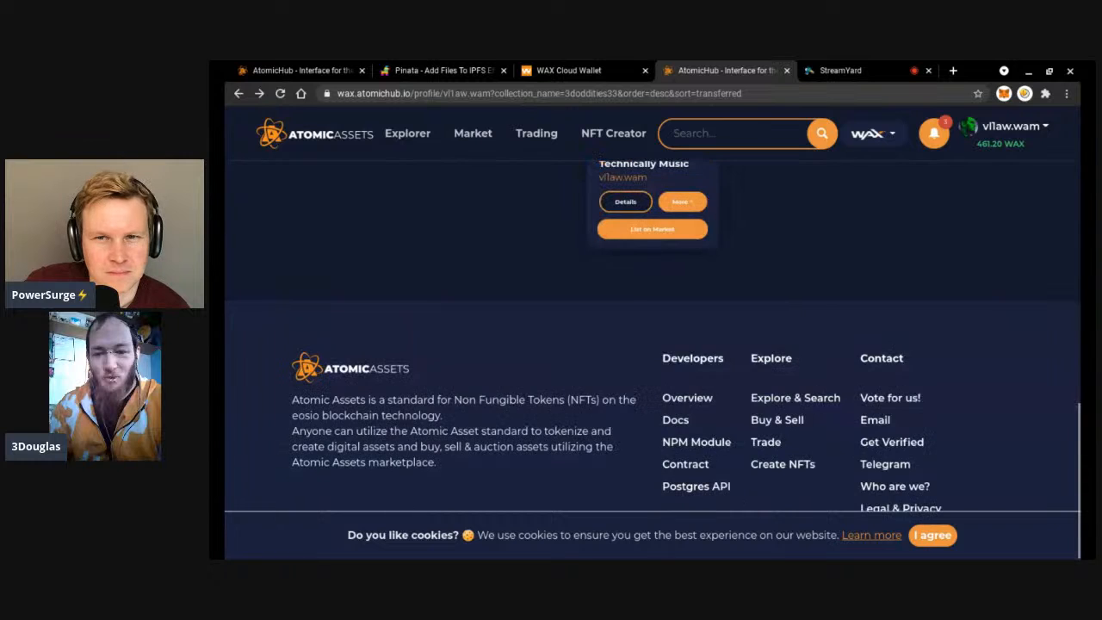
pyautogui.scroll(10, 627, 288)
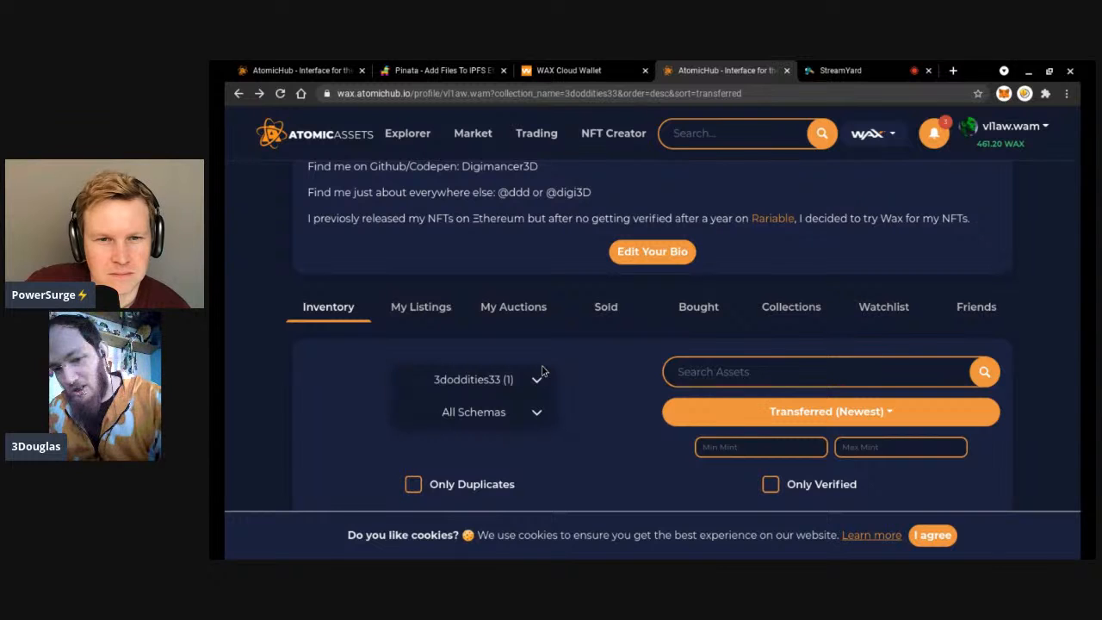
pyautogui.click(508, 426)
pyautogui.scroll(-5, 620, 396)
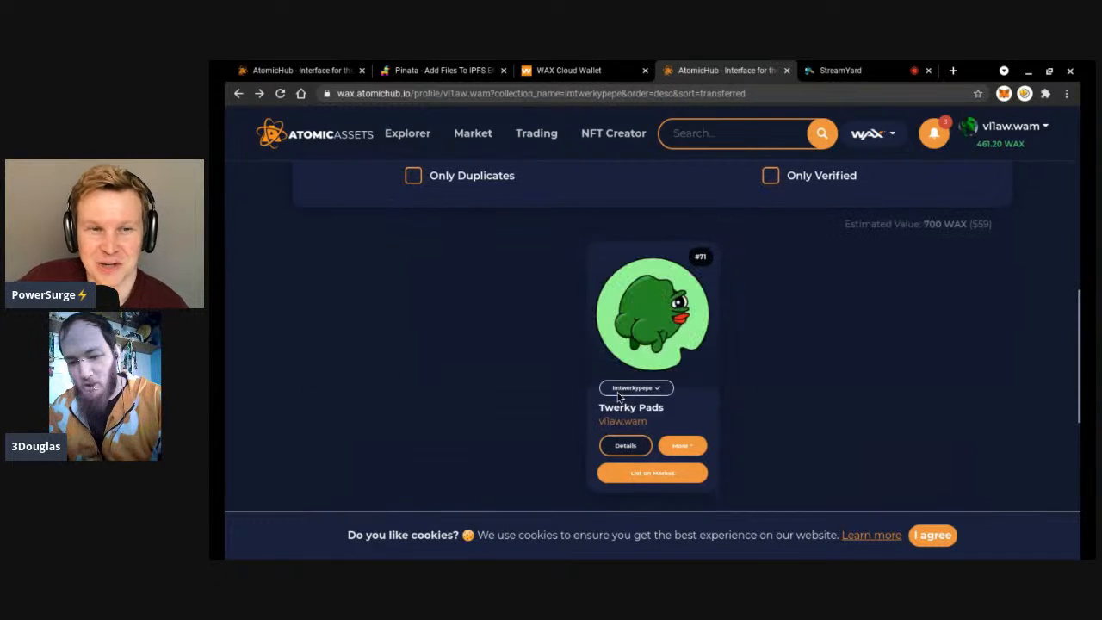
pyautogui.click(694, 303)
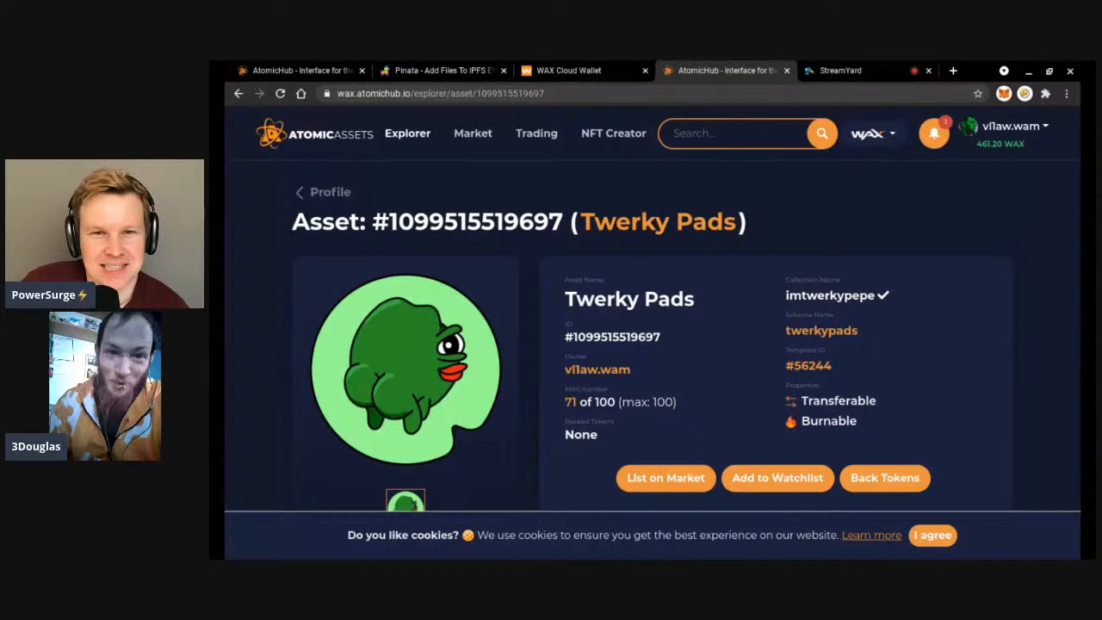
# Review the Twerky Pads asset's attributes and price history (mint 71 of 100).
pyautogui.scroll(-4, 653, 336)
pyautogui.scroll(-5, 393, 293)
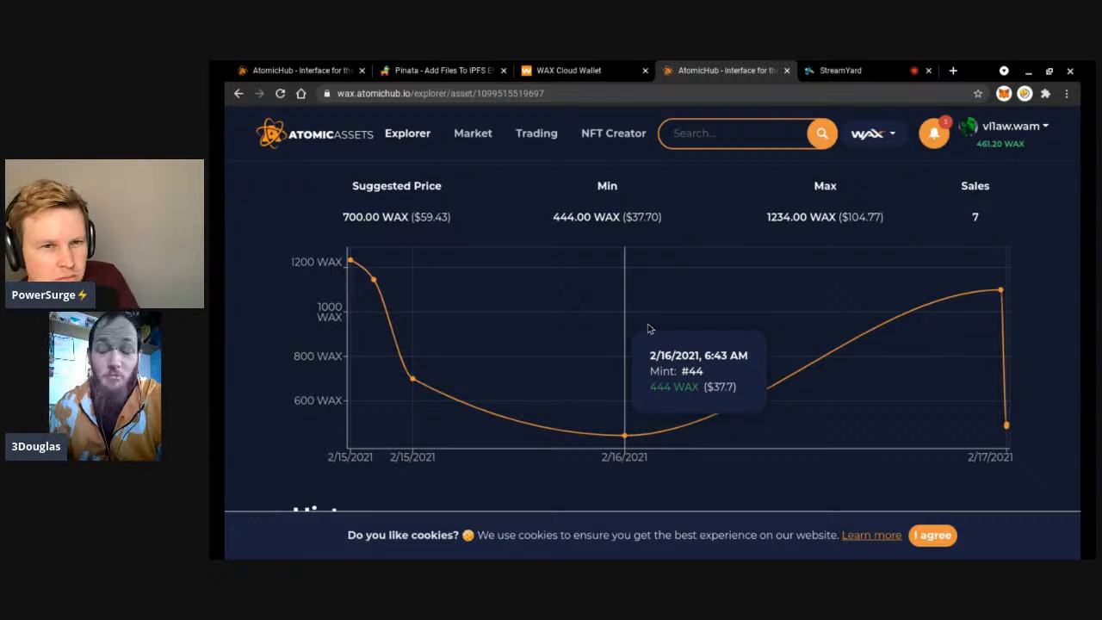
pyautogui.scroll(-2, 649, 328)
pyautogui.scroll(-3, 624, 344)
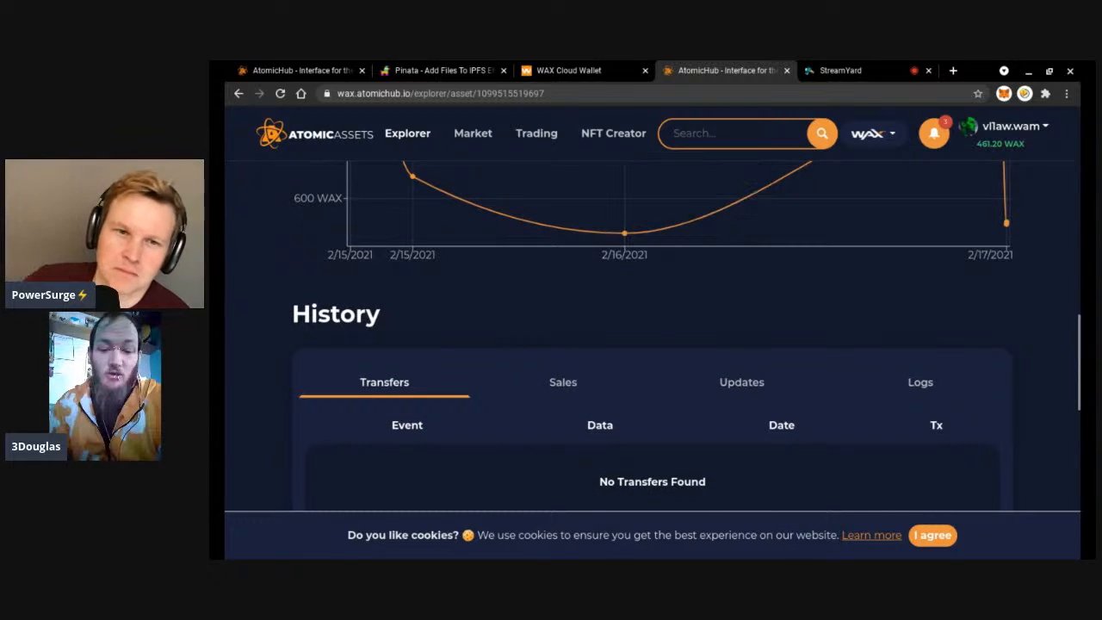
pyautogui.scroll(2, 665, 280)
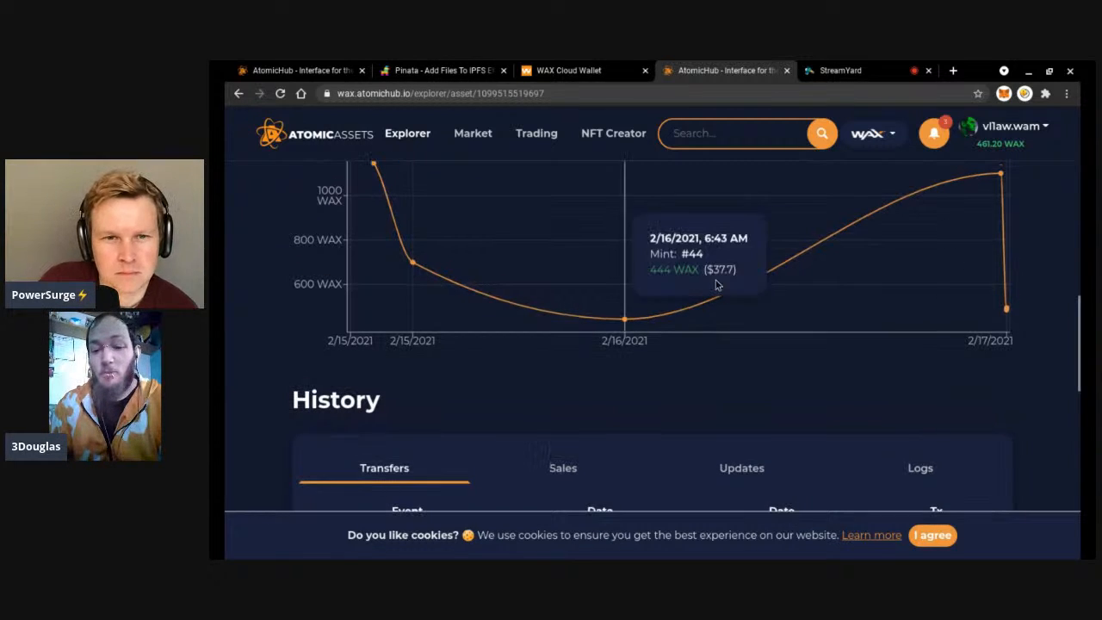
pyautogui.scroll(-2, 560, 300)
pyautogui.scroll(-2, 561, 300)
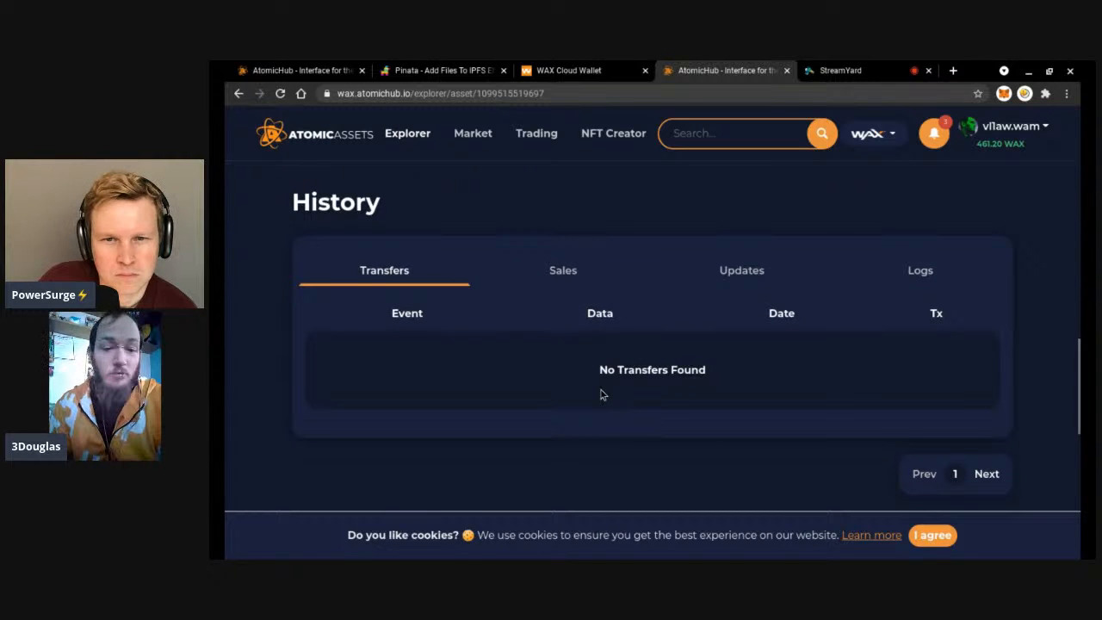
pyautogui.scroll(8, 607, 389)
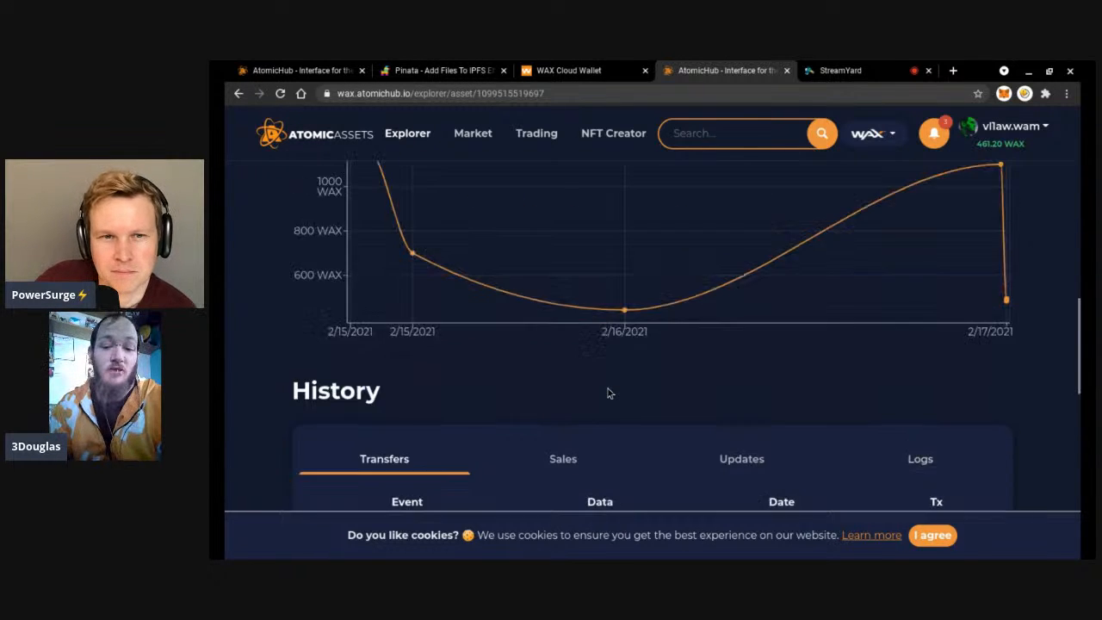
pyautogui.scroll(11, 608, 393)
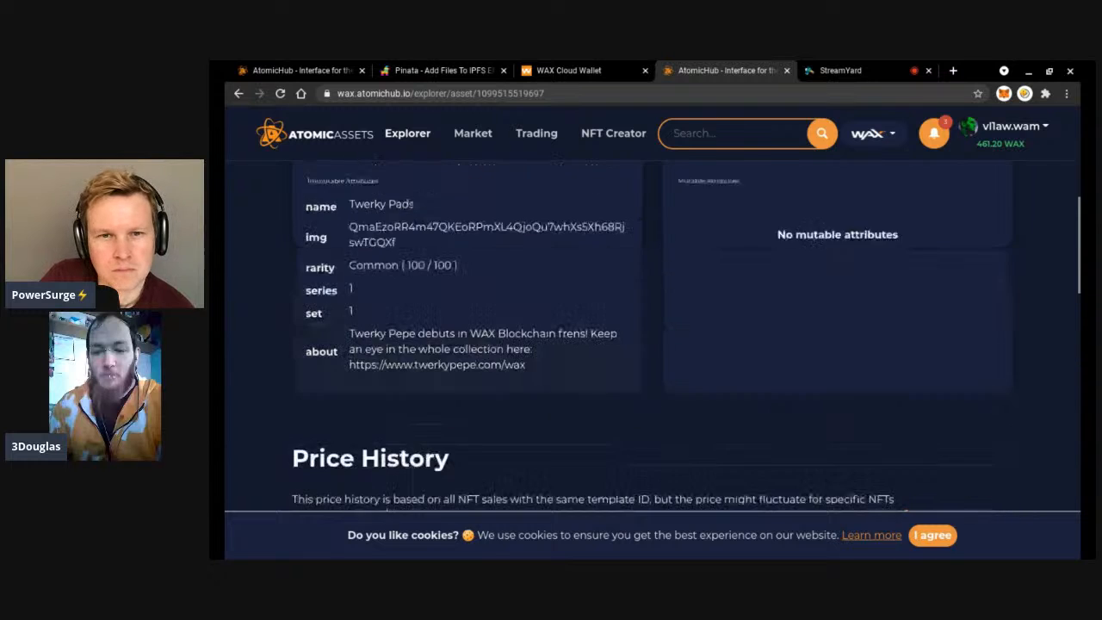
pyautogui.scroll(2, 572, 373)
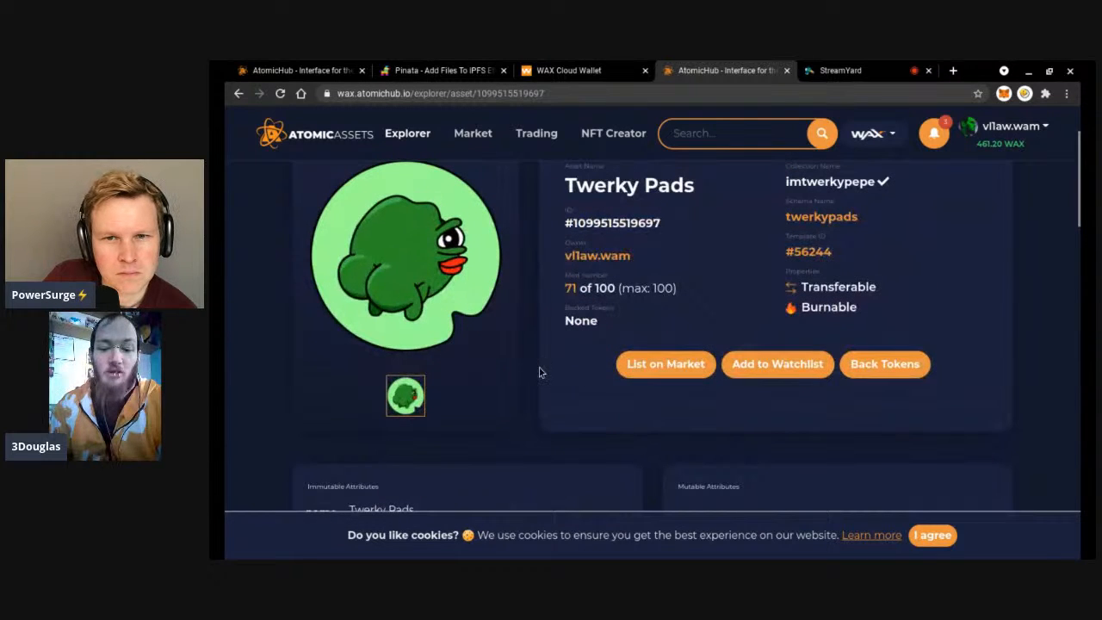
pyautogui.scroll(3, 538, 369)
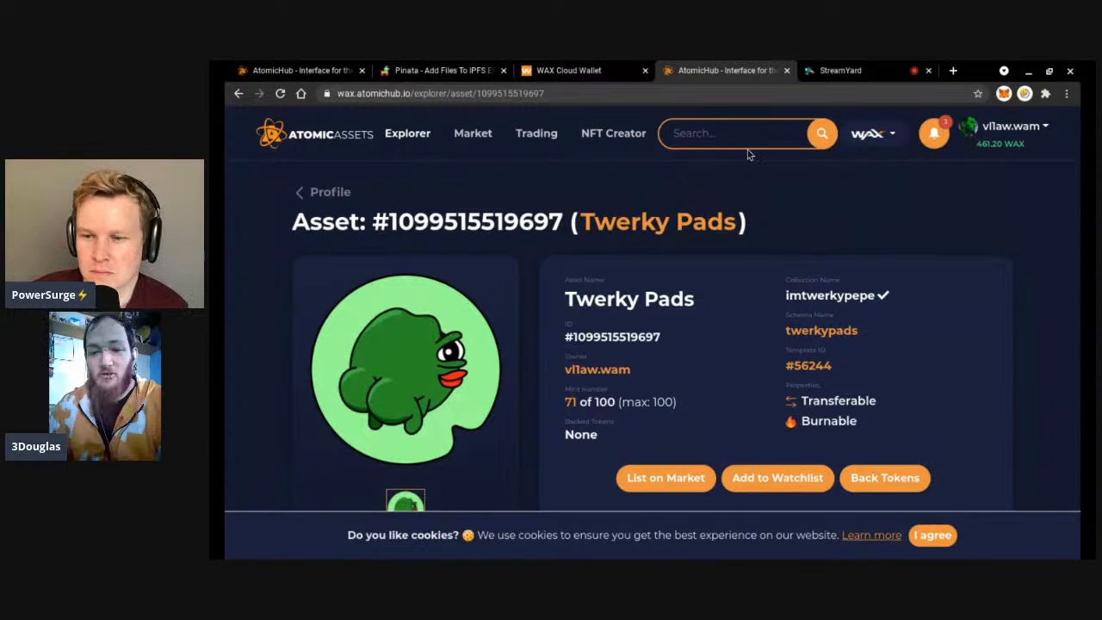
pyautogui.click(599, 72)
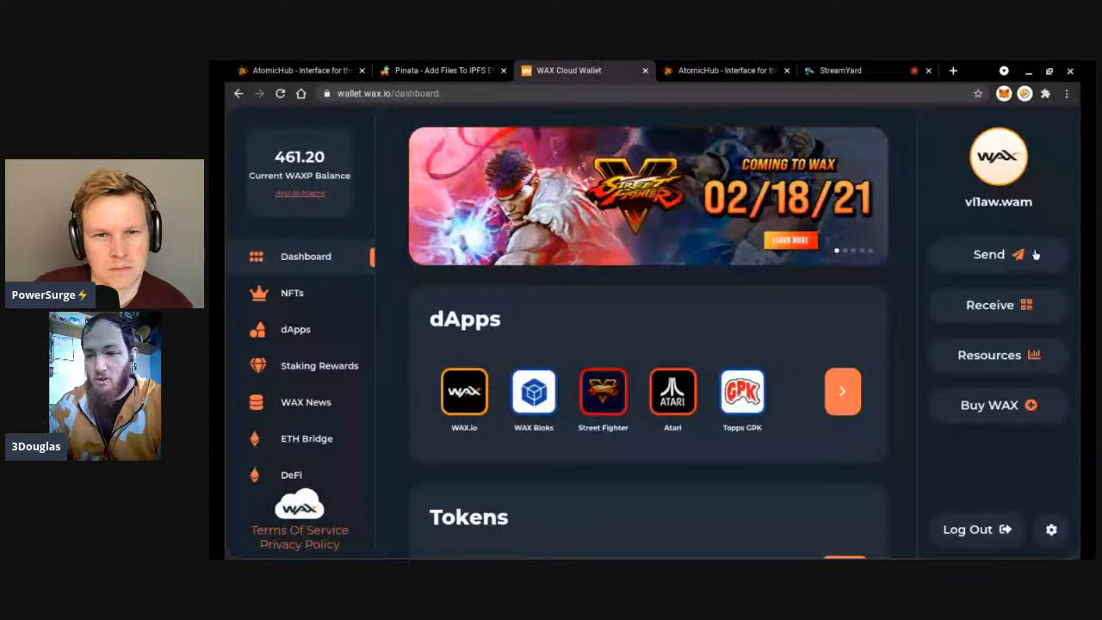
# Start a WAX Cloud Wallet send of 5 WAXP and proceed to the recipient step.
pyautogui.click(1034, 255)
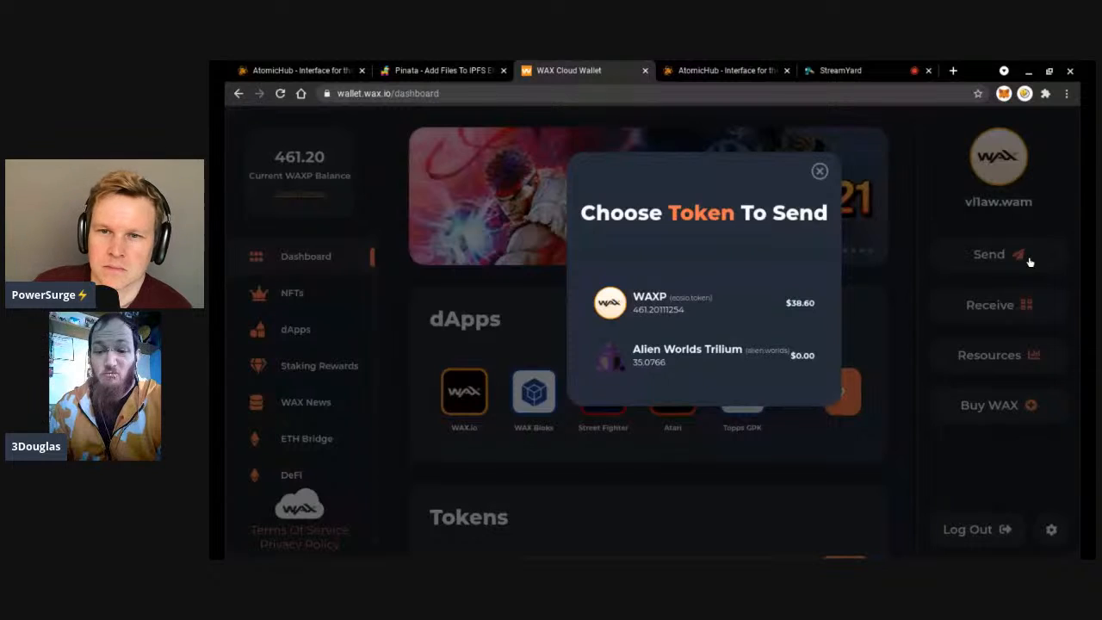
pyautogui.click(746, 314)
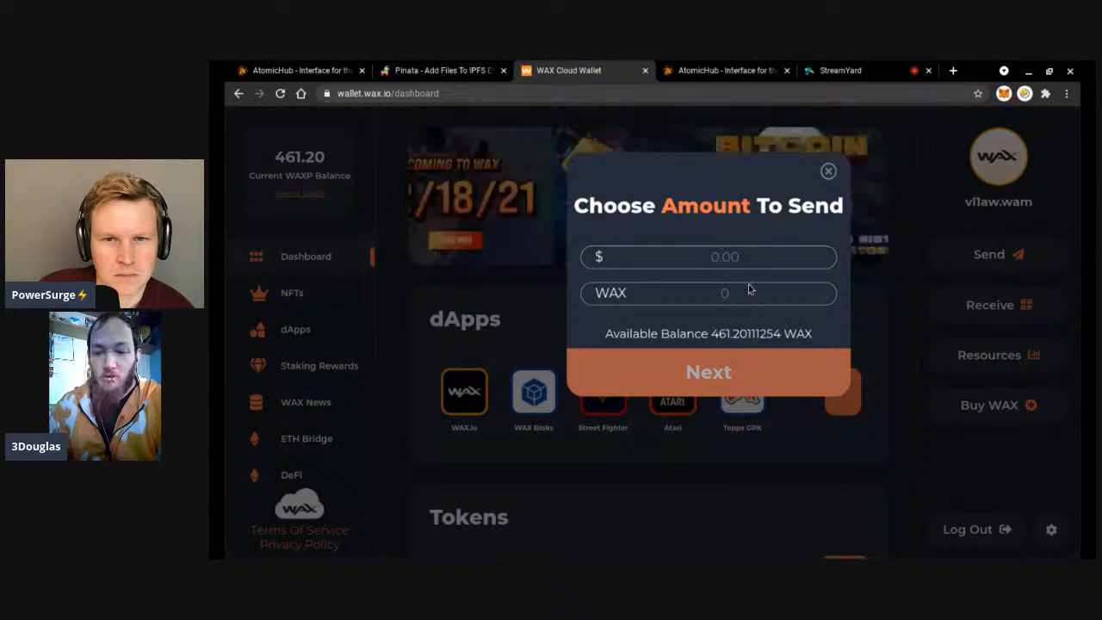
pyautogui.write('5')
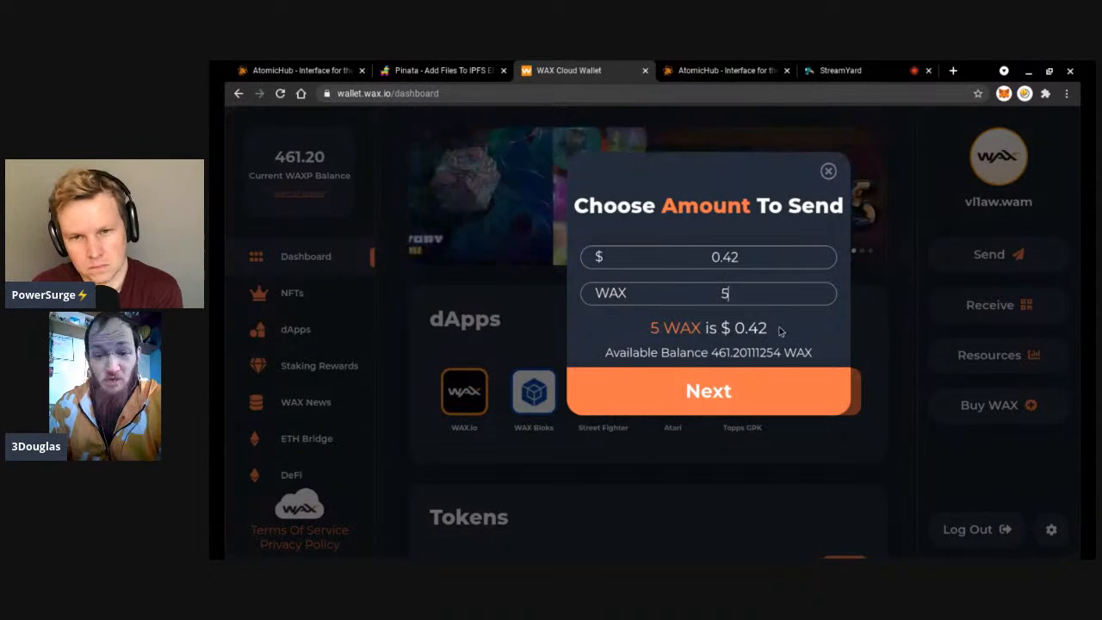
pyautogui.click(758, 382)
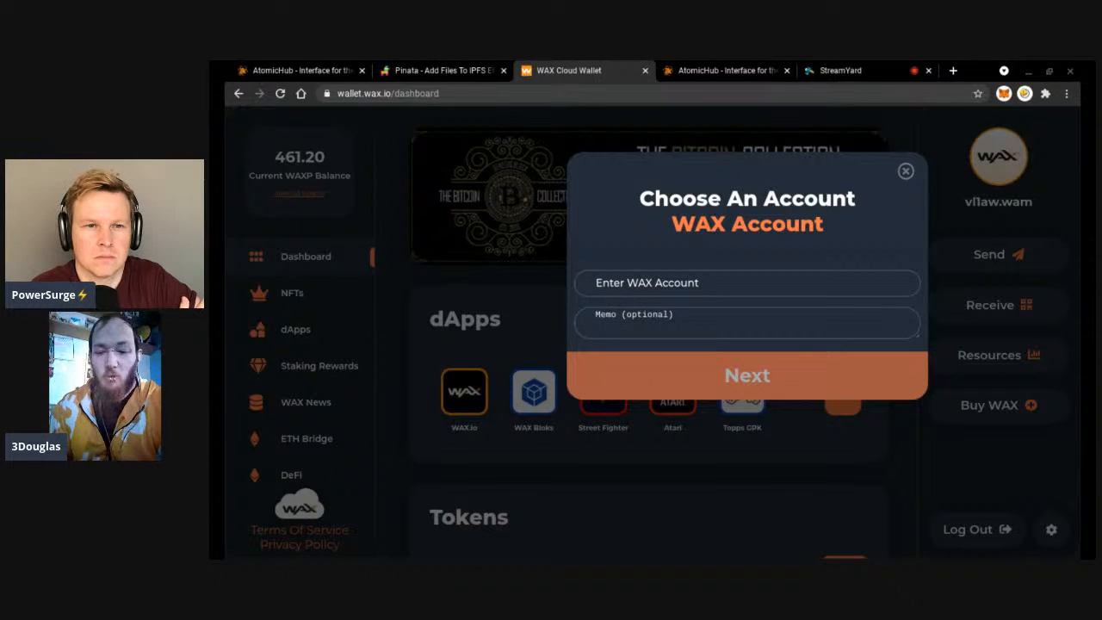
pyautogui.click(702, 284)
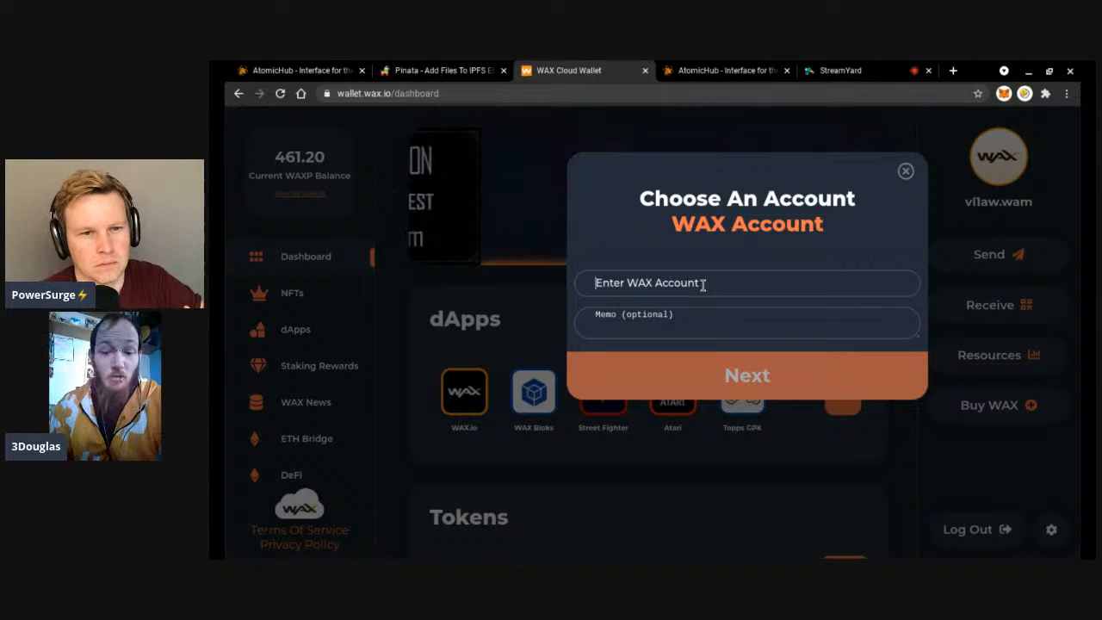
# Address the transfer to atomicdropsx with memo deposit_collection_ram:3doddities33, then close the dialog.
pyautogui.write('atomicdropsx')
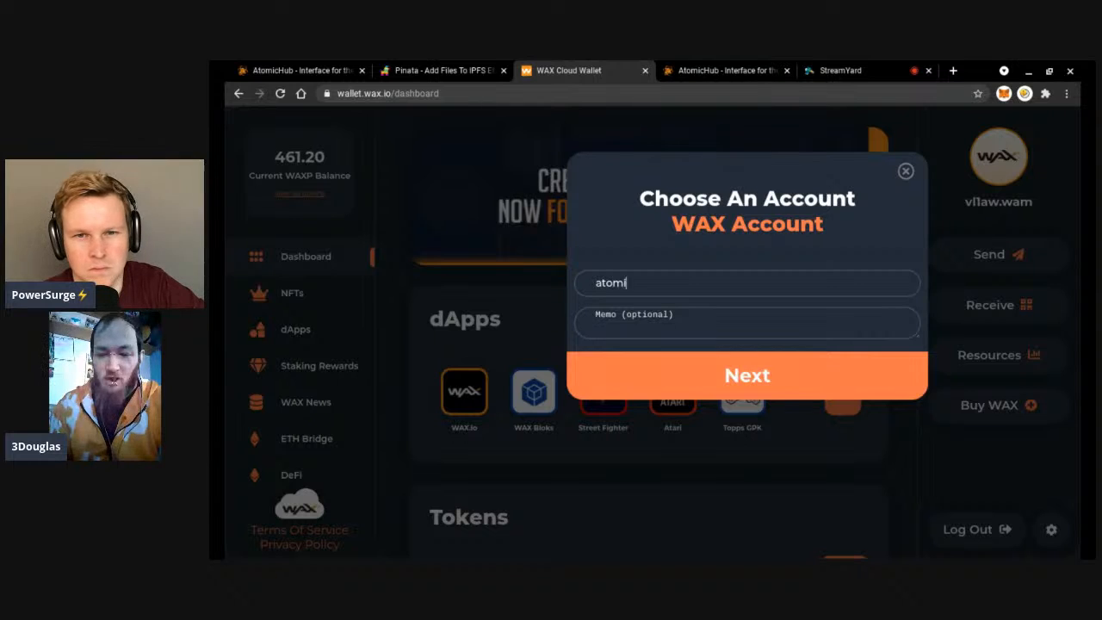
pyautogui.click(691, 313)
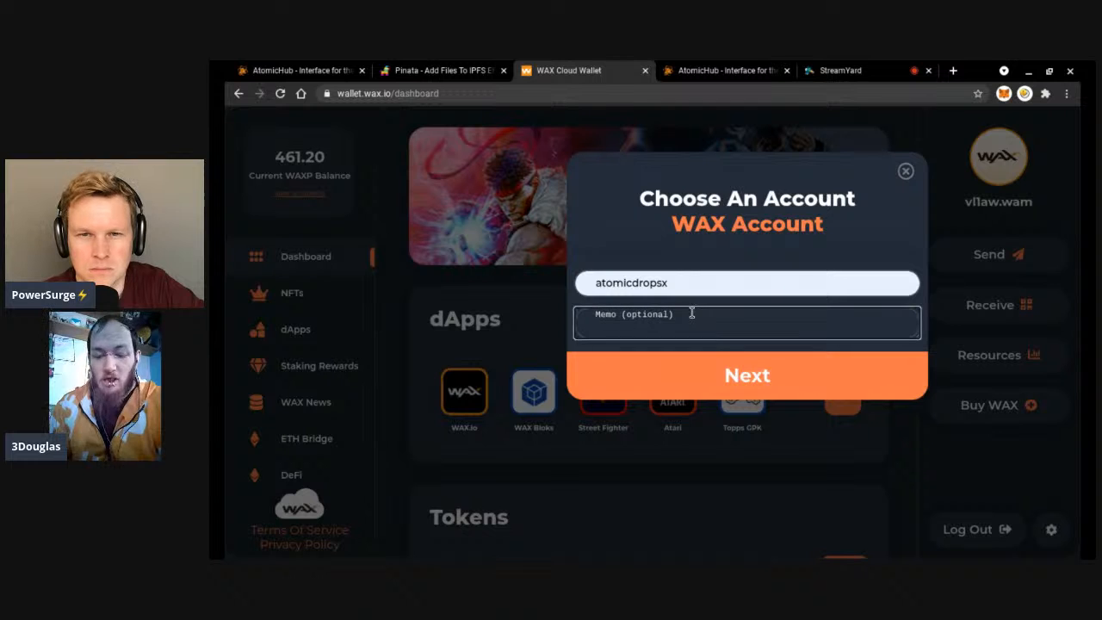
pyautogui.write('deposit_collection_ram:')
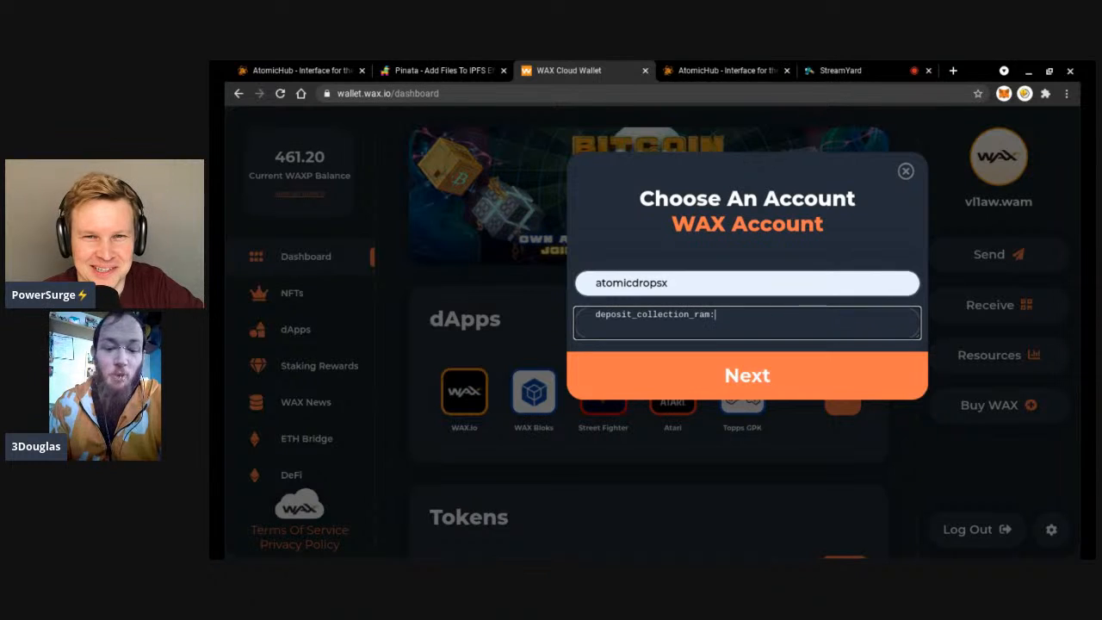
pyautogui.write('3d')
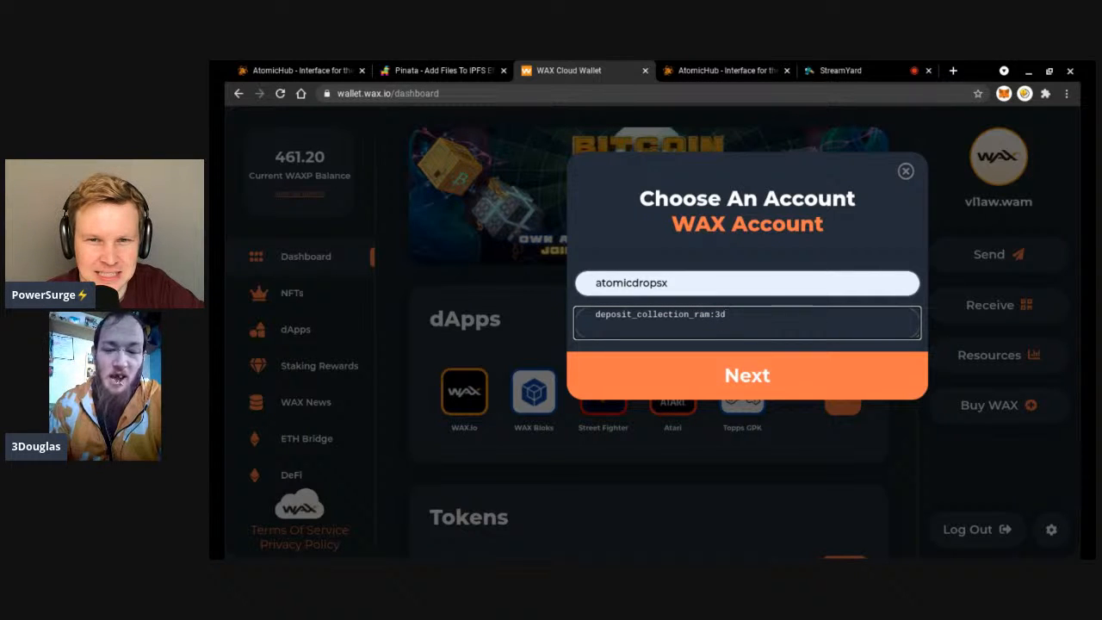
pyautogui.write('oddit')
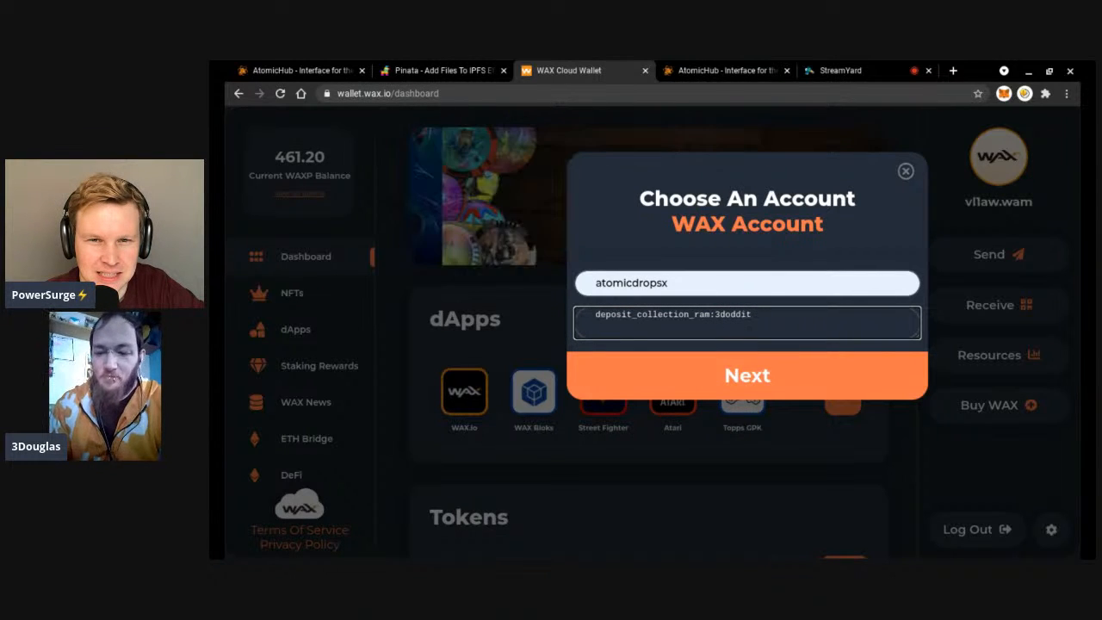
pyautogui.write('ies33')
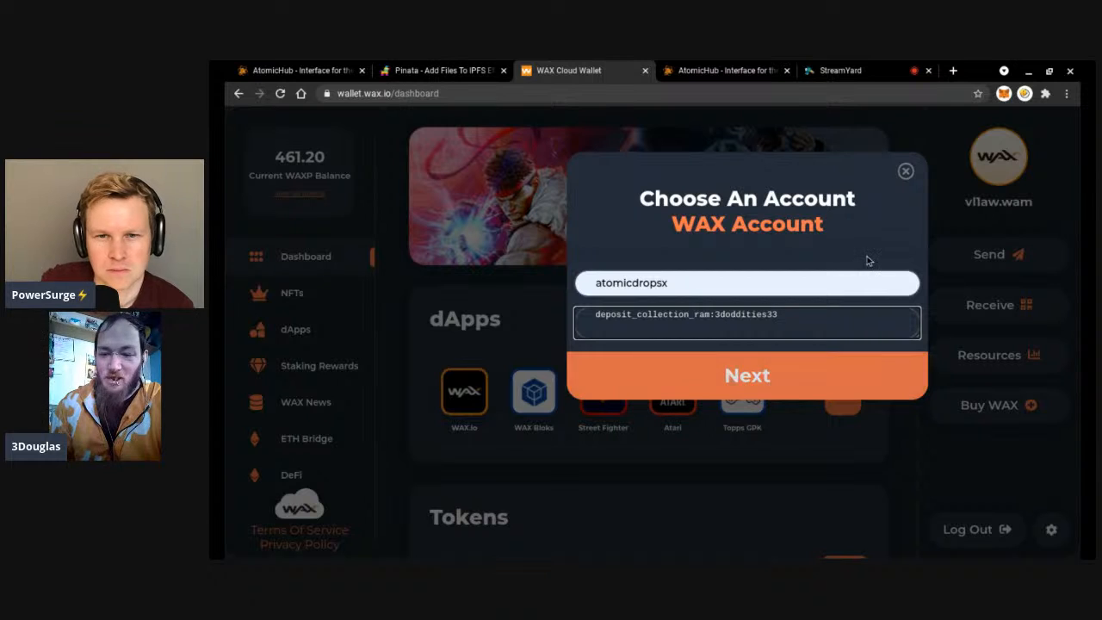
pyautogui.click(906, 172)
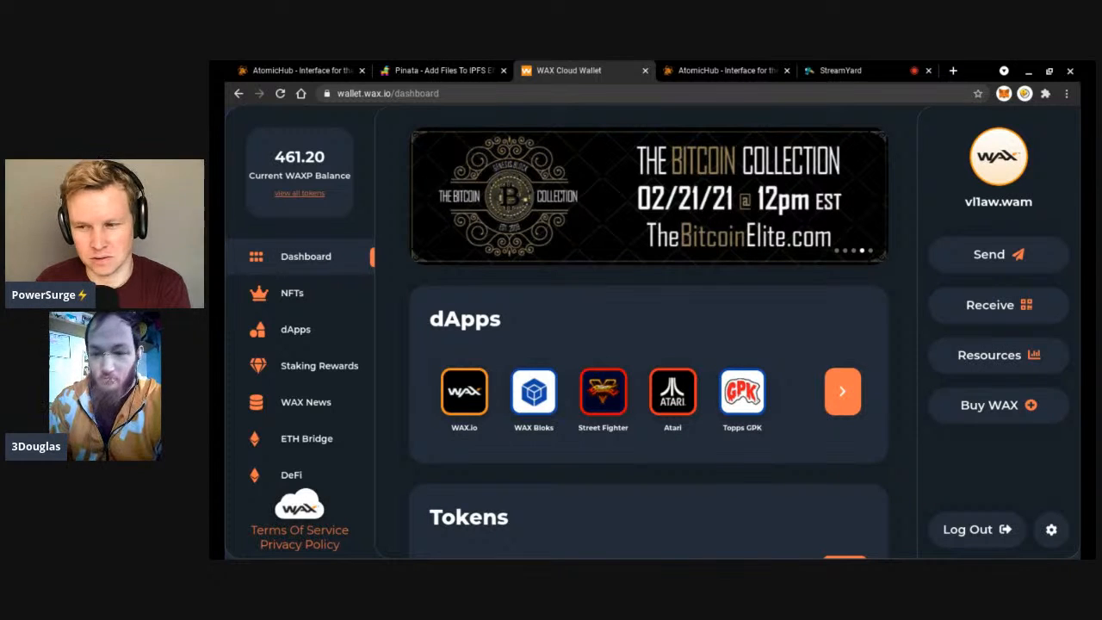
# Open Network Resources to see CPU 2%, NET 2% and RAM 53% usage.
pyautogui.click(978, 362)
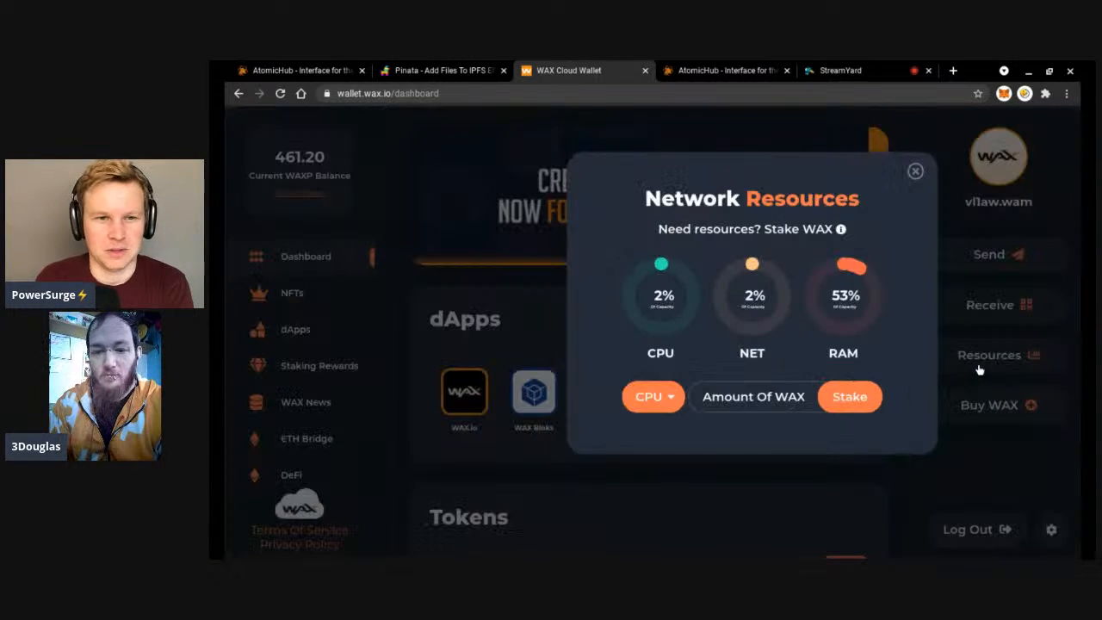